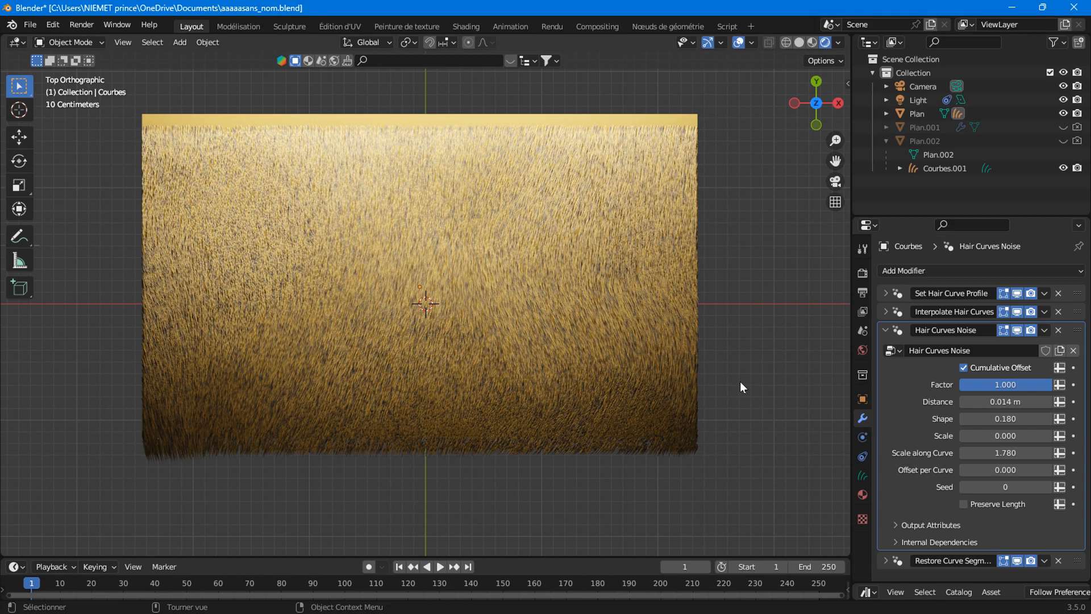
Inspect the geometry node tree behind the noise modifier, then return to the main modelling workspace.
left_click(657, 26)
scroll(333, 508, "down", 8)
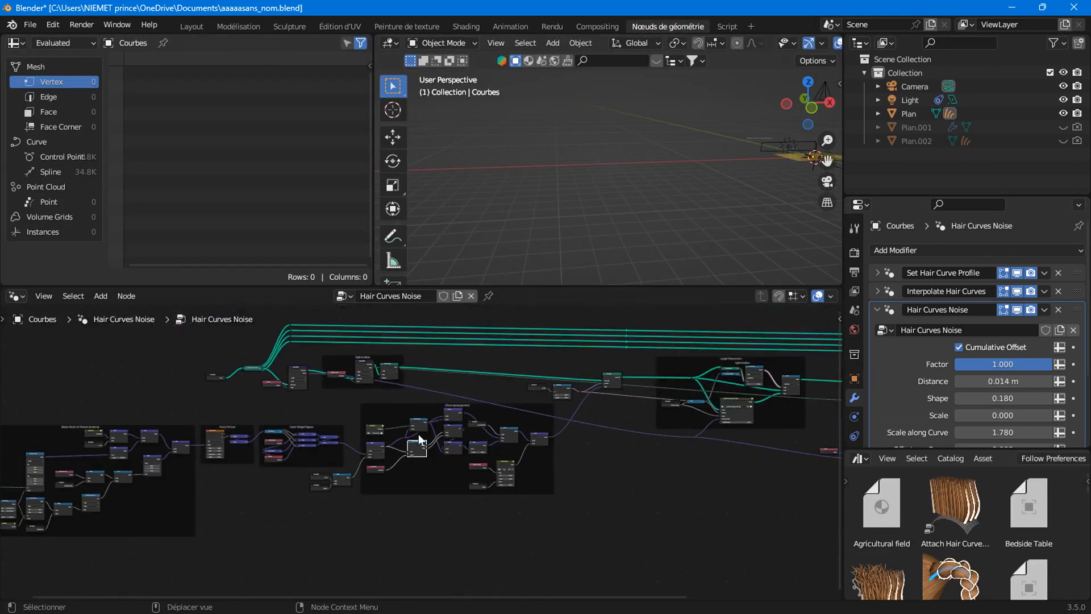
scroll(402, 492, "down", 2)
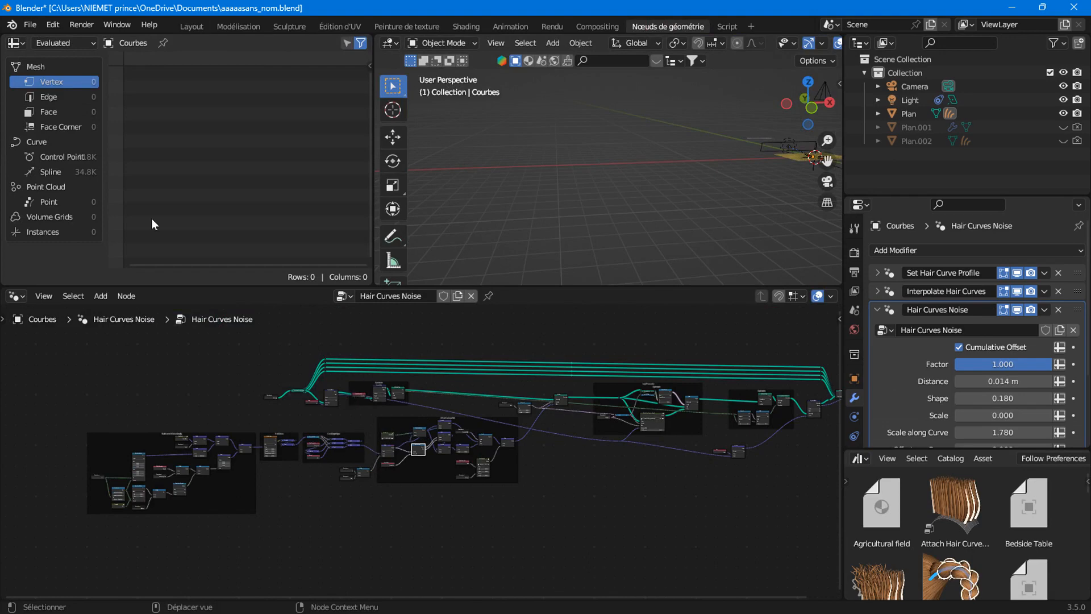
left_click(190, 27)
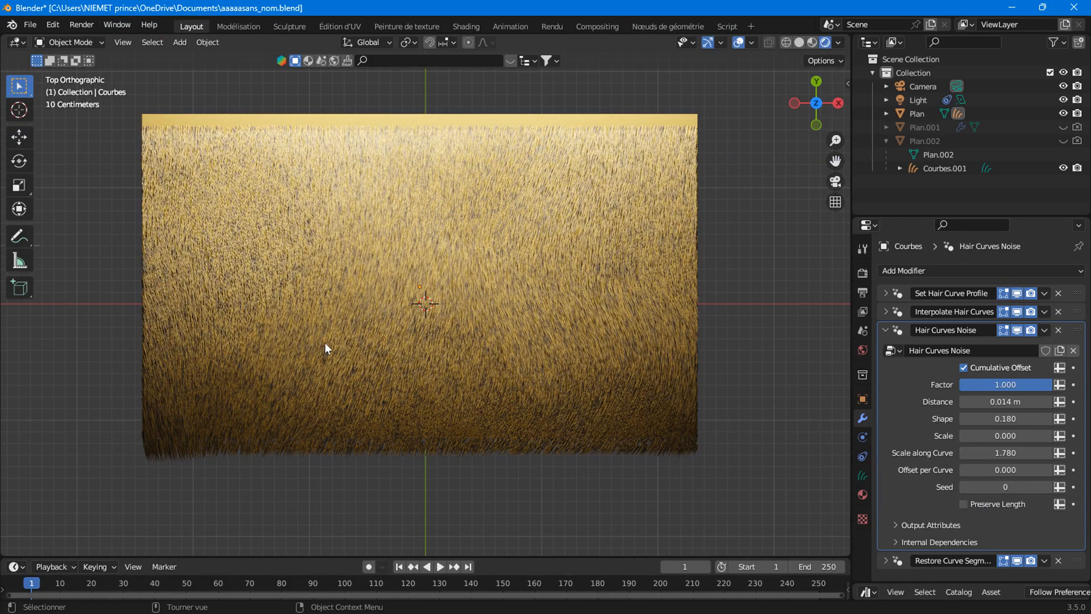
scroll(325, 345, "down", 3)
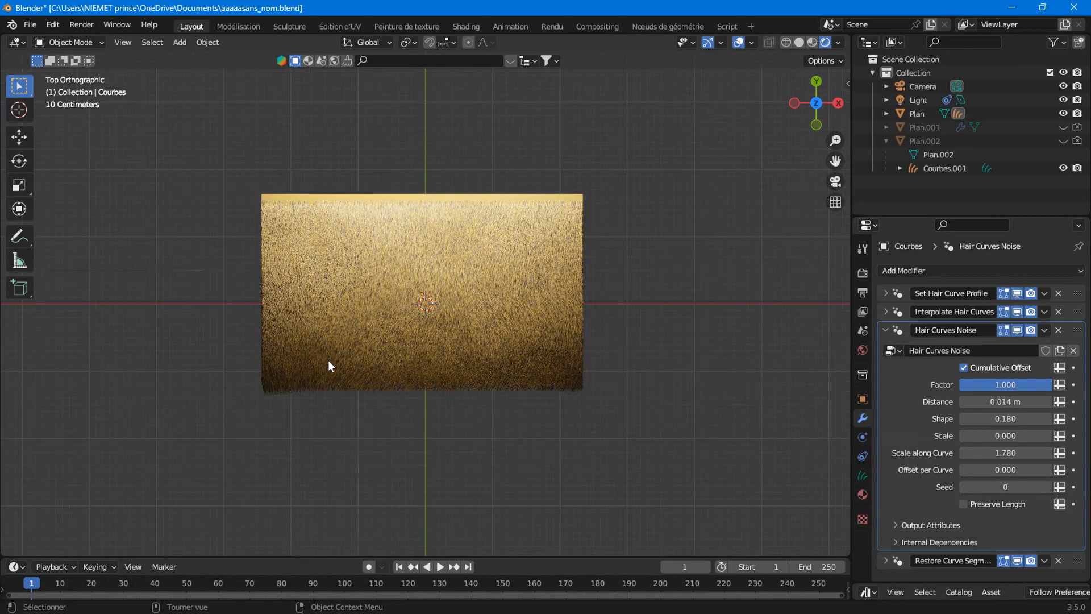
scroll(329, 360, "up", 3)
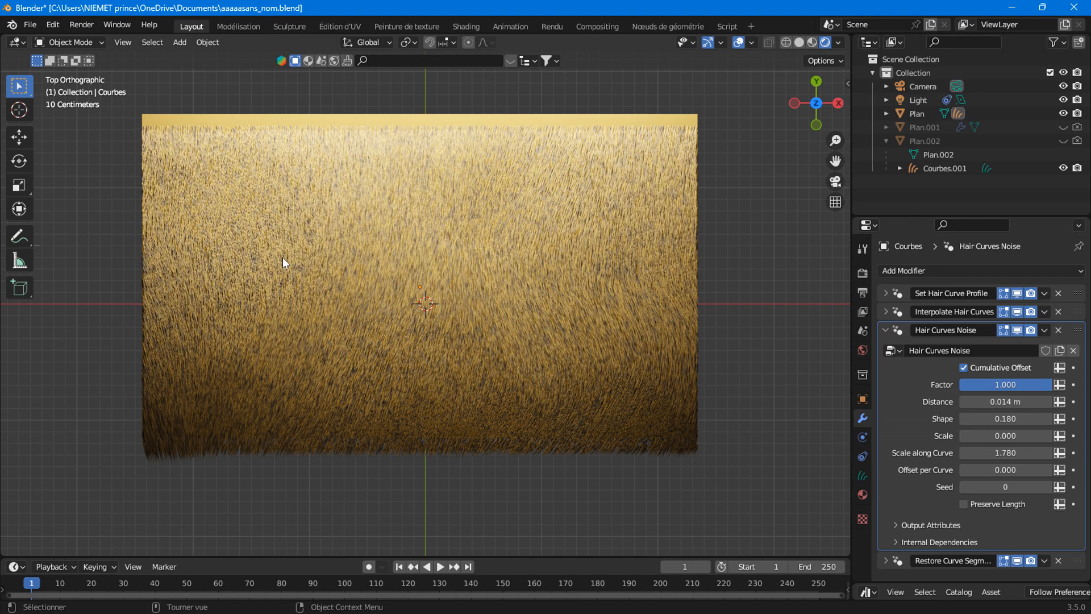
Through the scene camera, switch Cumulative Offset off and back on, then leave camera view.
left_click(832, 182)
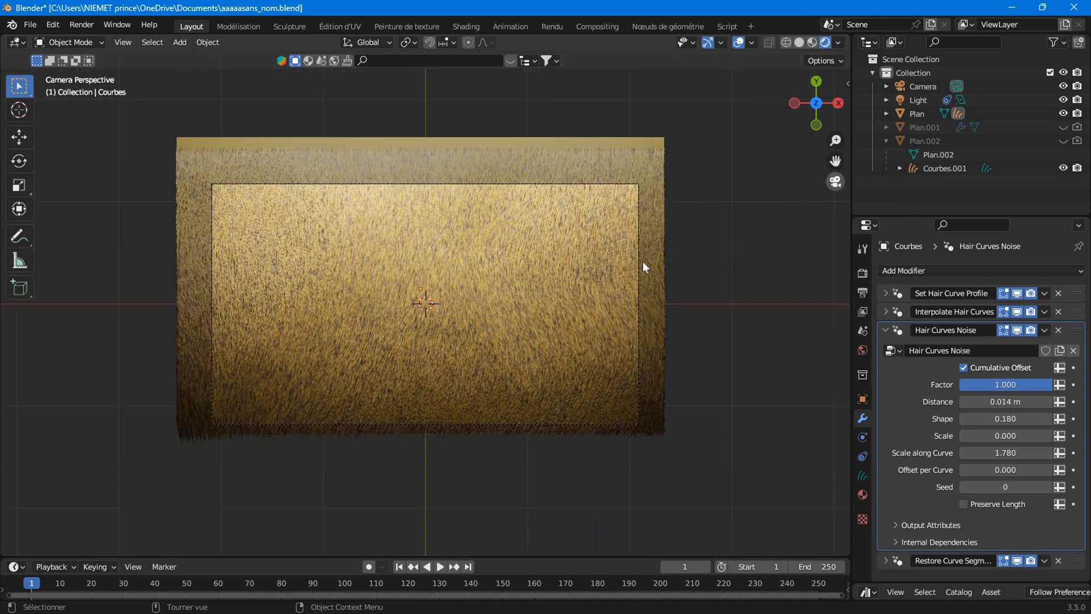
scroll(567, 307, "up", 3)
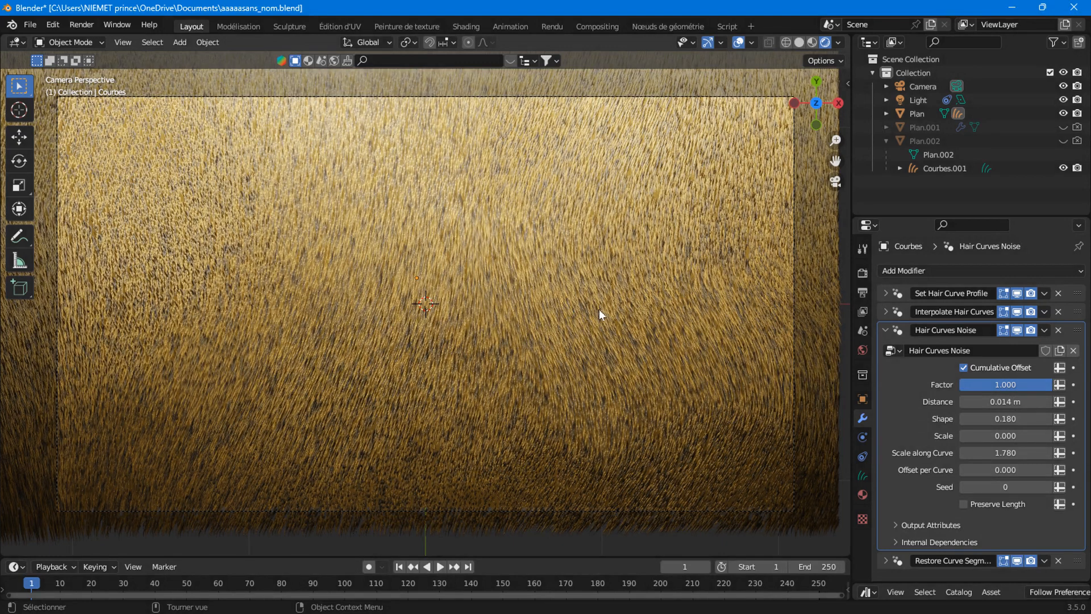
left_click(963, 368)
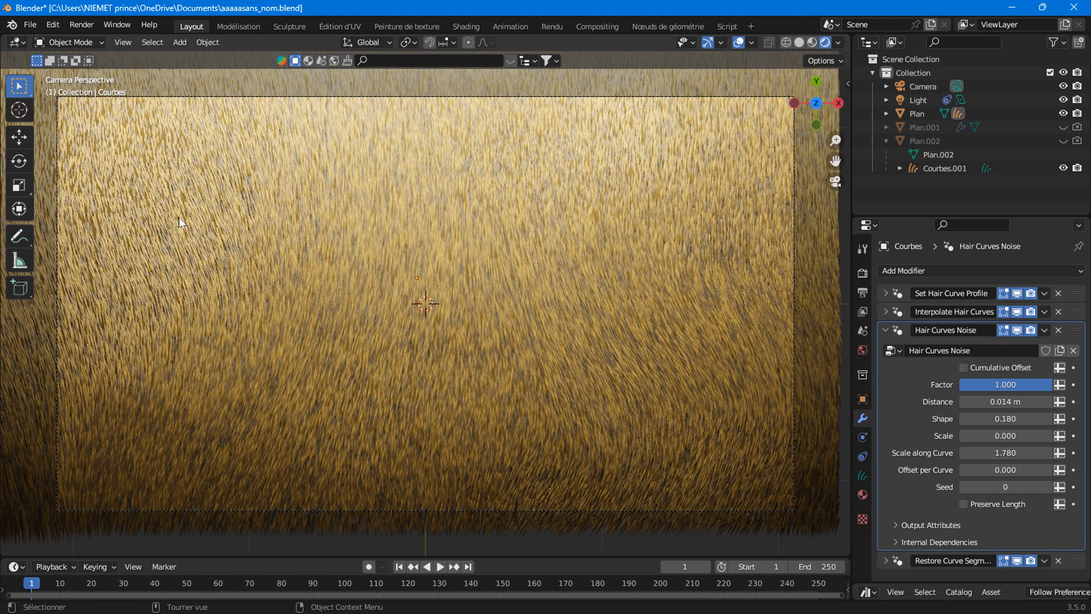
left_click(967, 364)
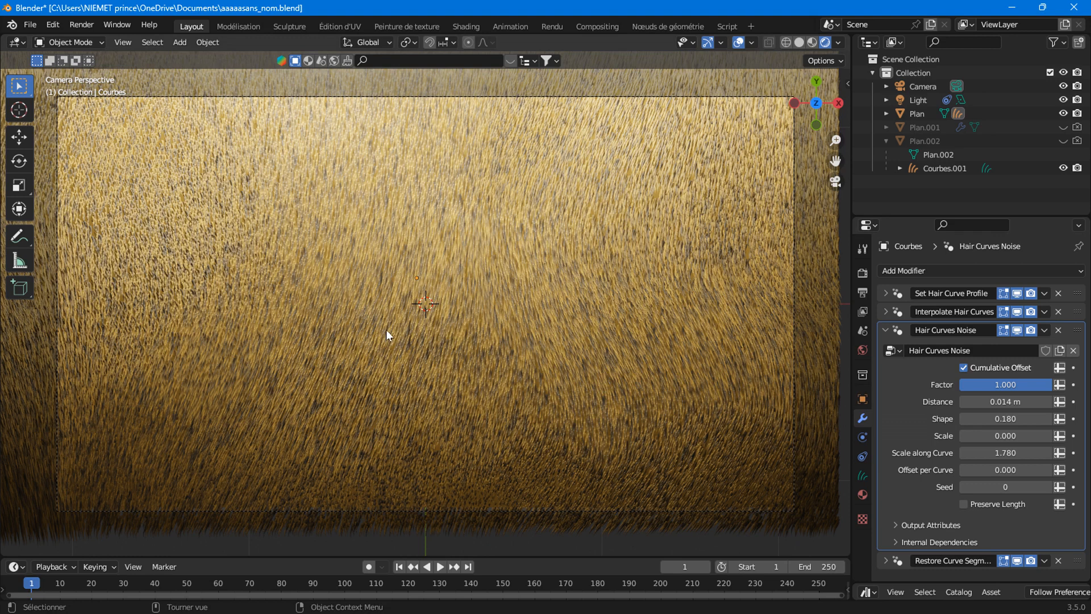
key("KP_0")
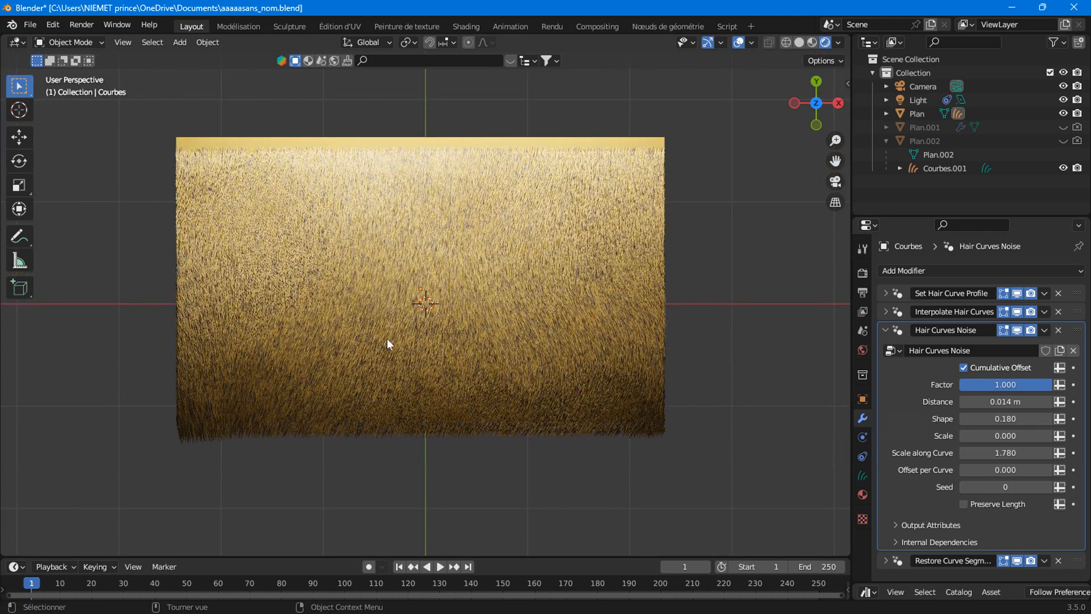
Switch the viewport to Solid shading, make Plan.002 visible, and select the hair curves.
scroll(390, 326, "down", 2)
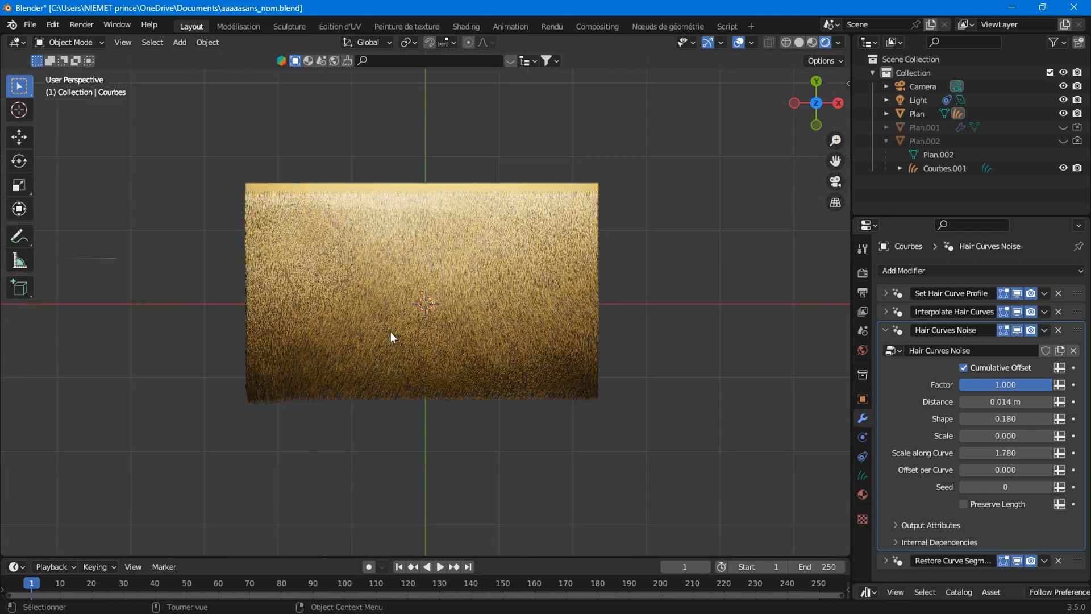
left_click(797, 42)
left_click(1060, 142)
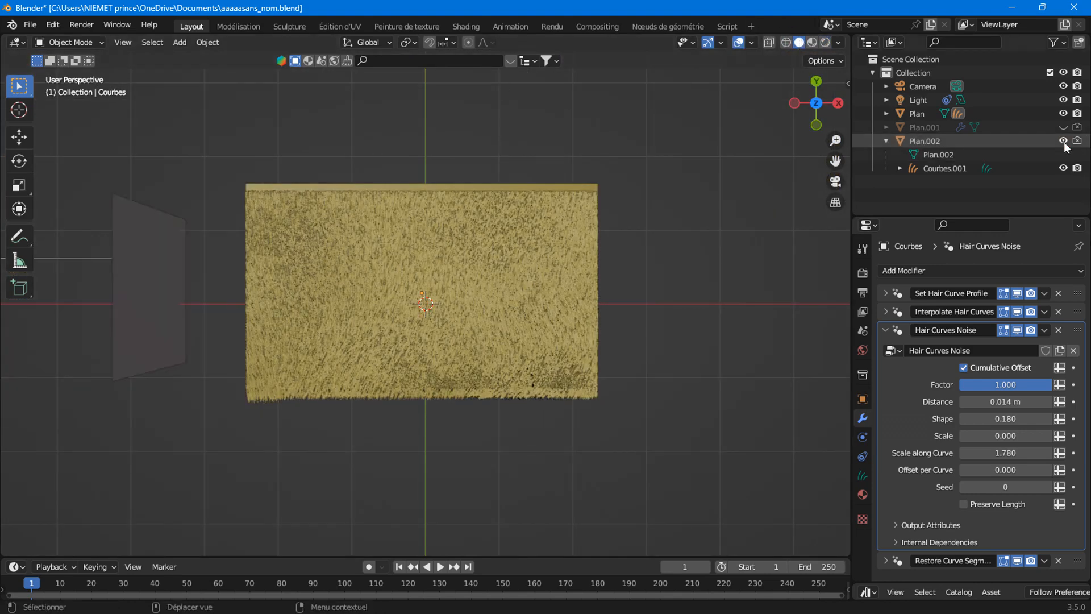
middle_click_drag(292, 393, 422, 332)
scroll(552, 333, "up", 4)
left_click(698, 292)
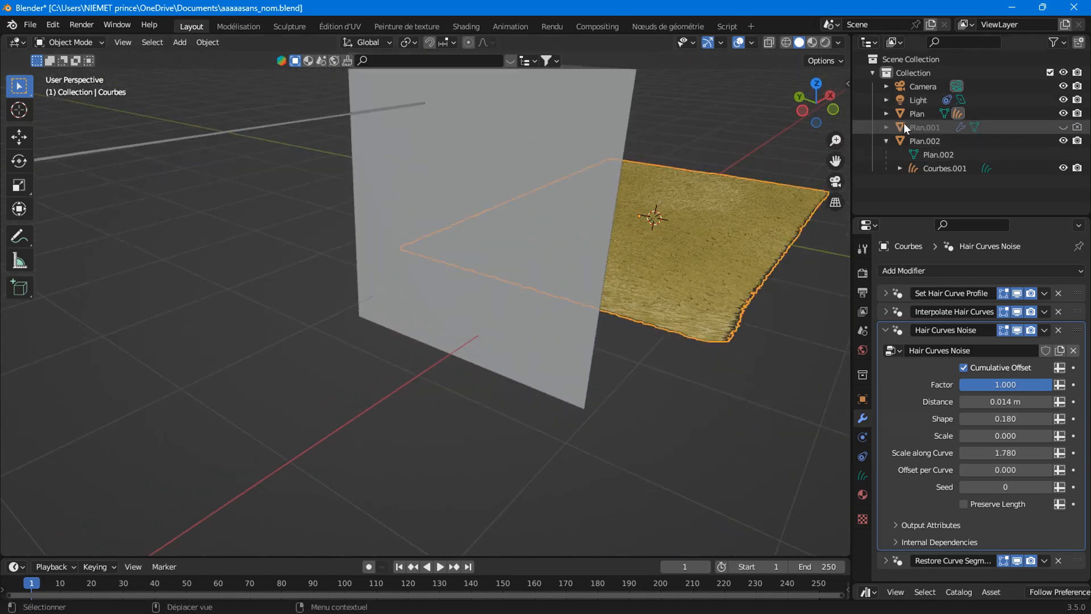
Hide Courbes.001 in the Outliner while keeping Plan.002 visible, and collapse the entries.
left_click(886, 127)
left_click(1060, 168)
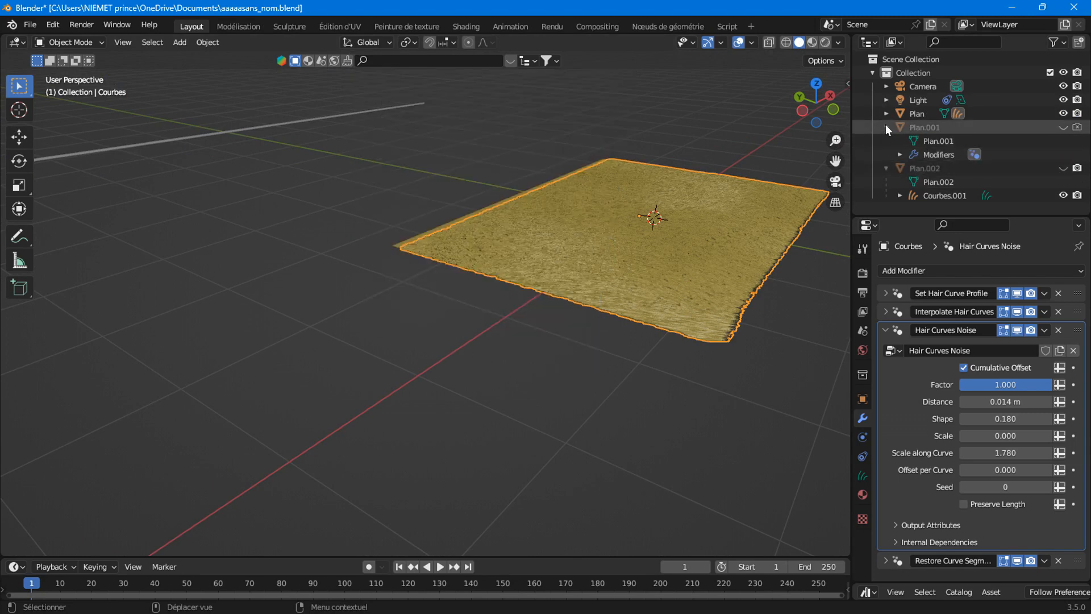
left_click(1063, 168)
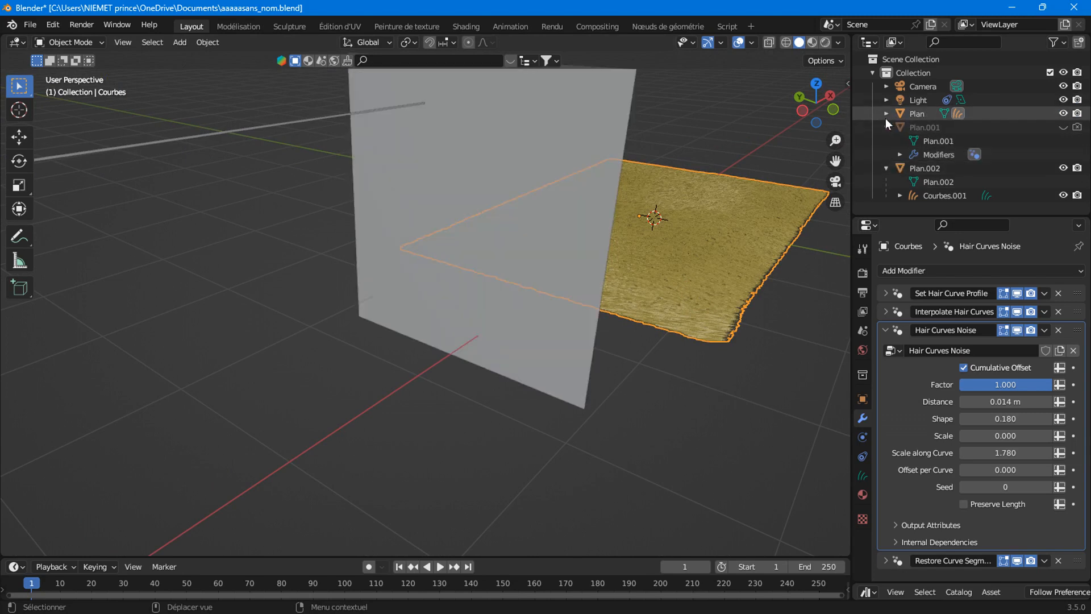
left_click(1062, 195)
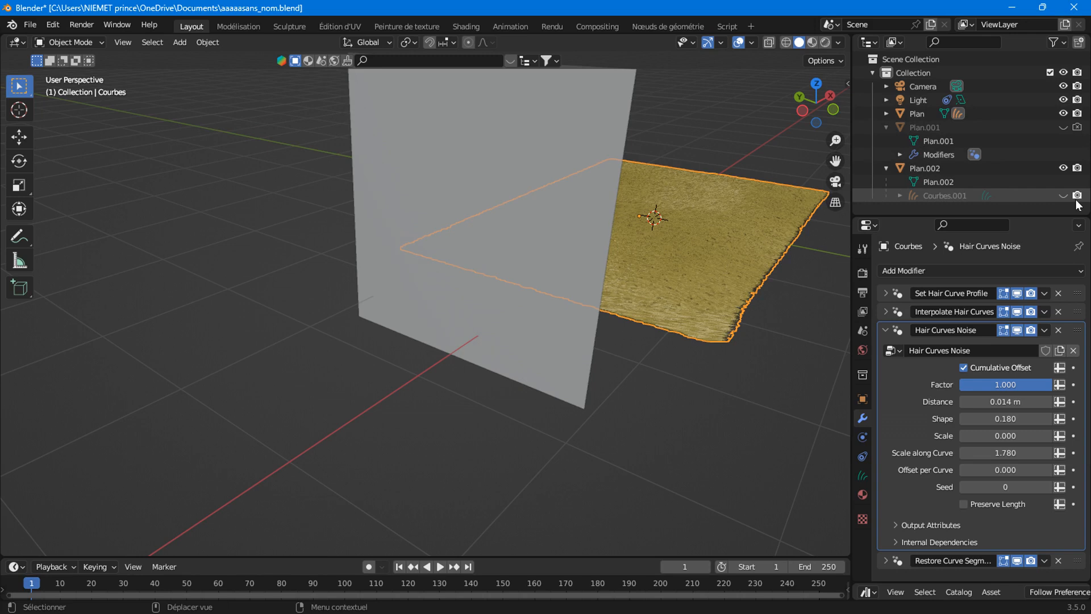
left_click(887, 169)
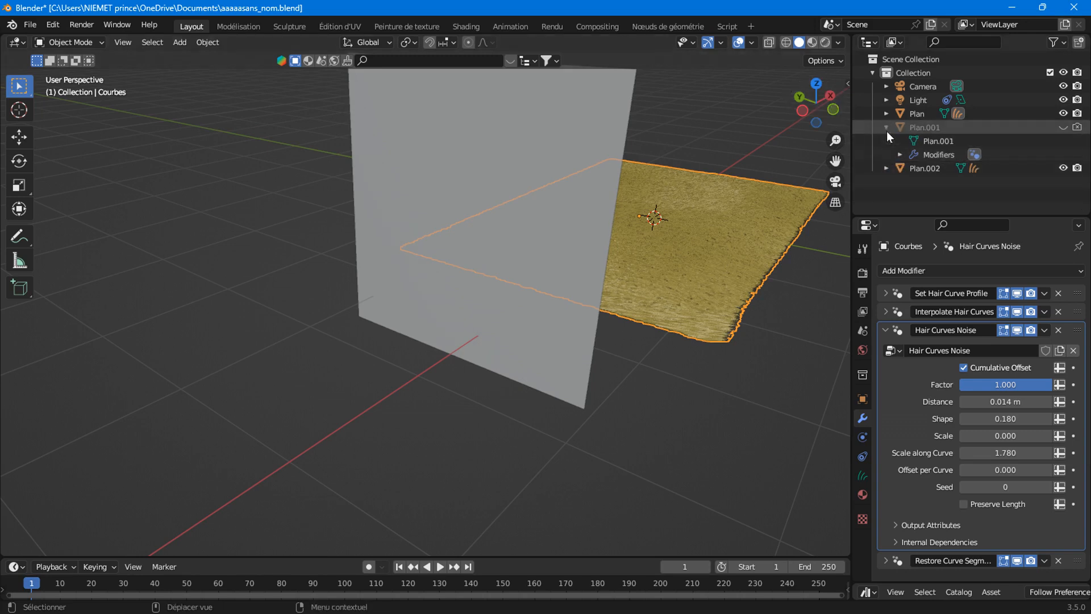
left_click(886, 127)
Orbit edge-on, select the vertical grey plane Plan.002 and expand its children.
scroll(511, 267, "down", 3)
middle_click_drag(502, 265, 447, 200)
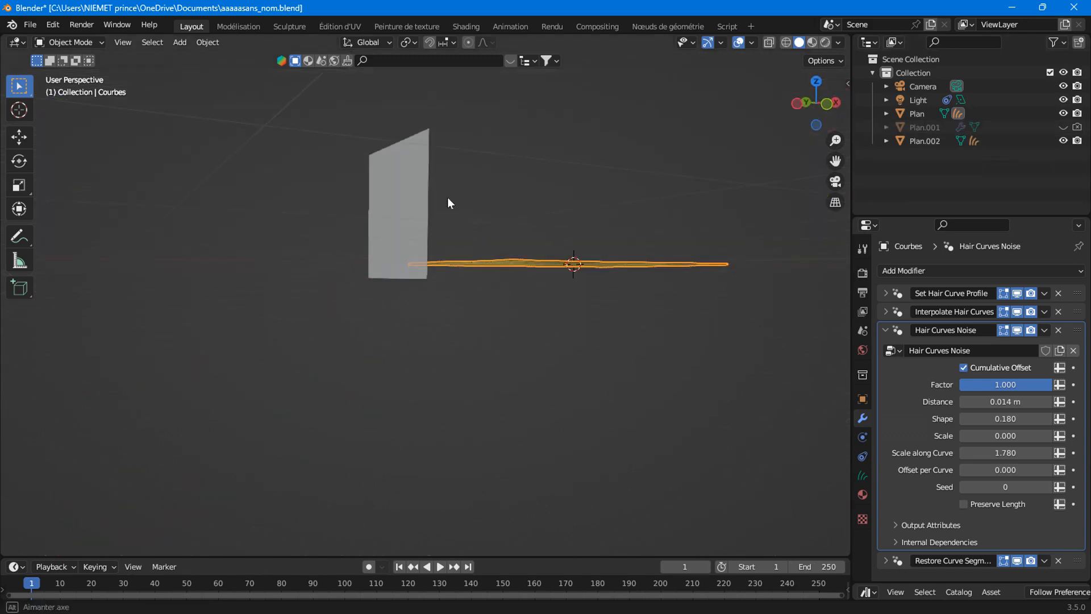
left_click(415, 199)
left_click(886, 141)
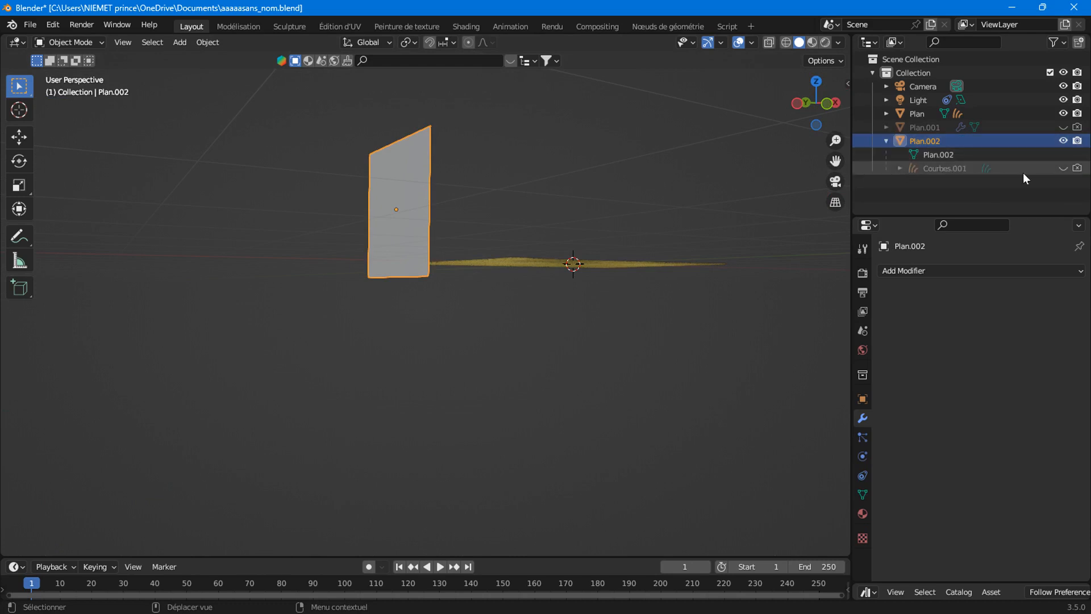
Unhide Courbes.001, then hide the Courbes hair and the yellow Plan object.
left_click(1063, 168)
middle_click_drag(589, 178, 589, 194)
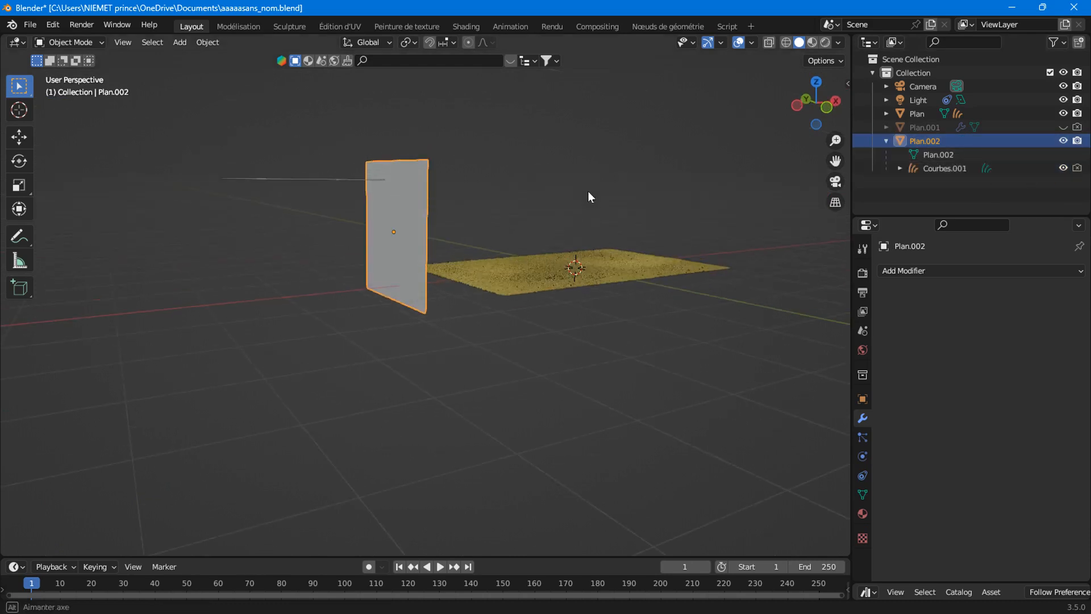
left_click(886, 114)
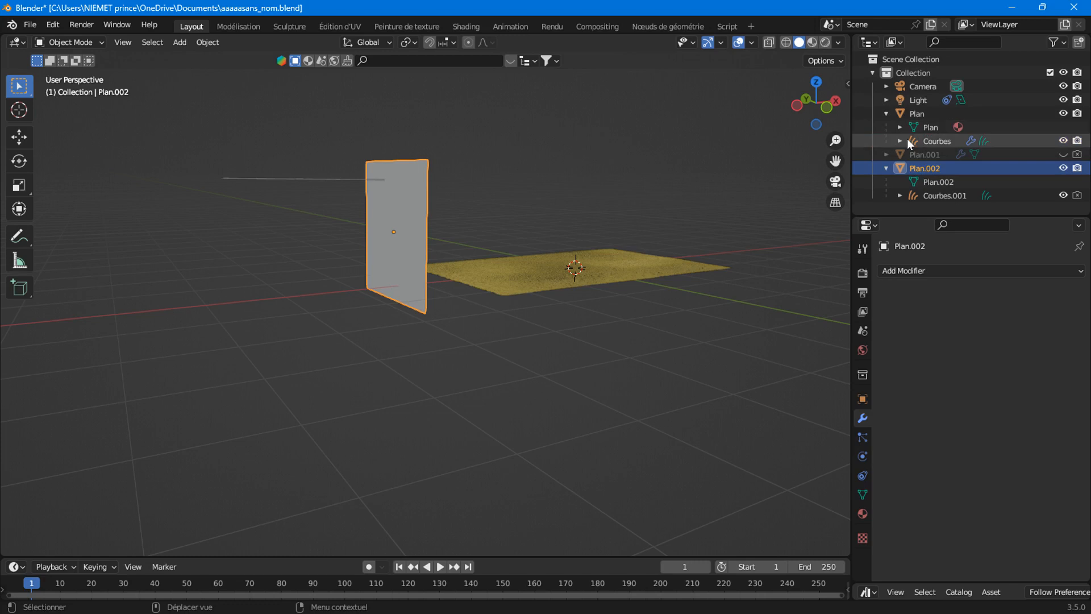
left_click(1065, 143)
left_click(886, 113)
left_click(1062, 114)
Select the Courbes.001 curve, view its points in Edit Mode, and return to Object Mode.
middle_click_drag(435, 235, 489, 263)
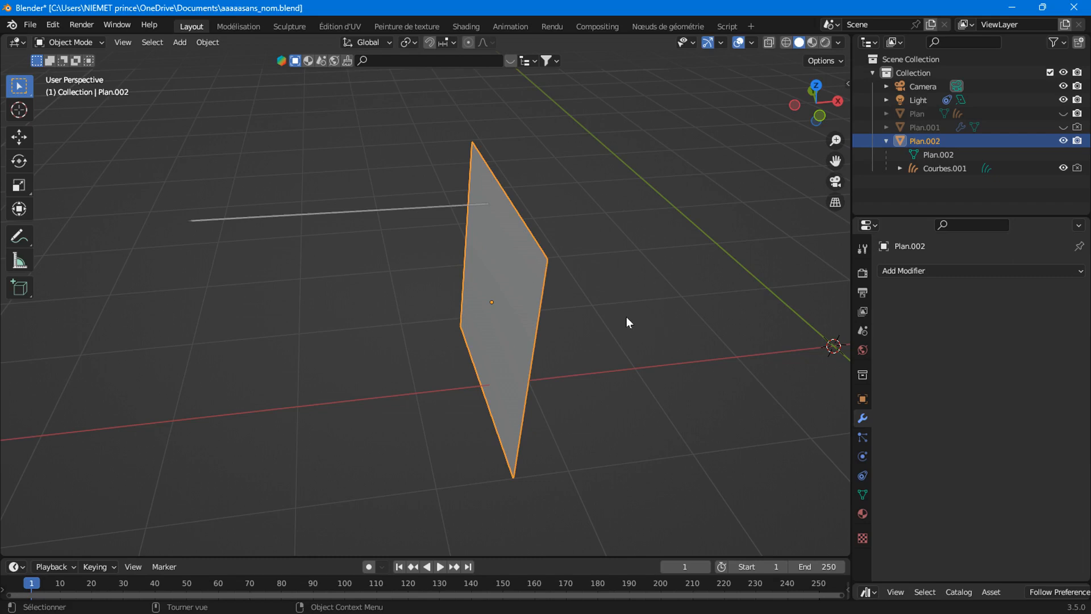
middle_click_drag(526, 302, 561, 289)
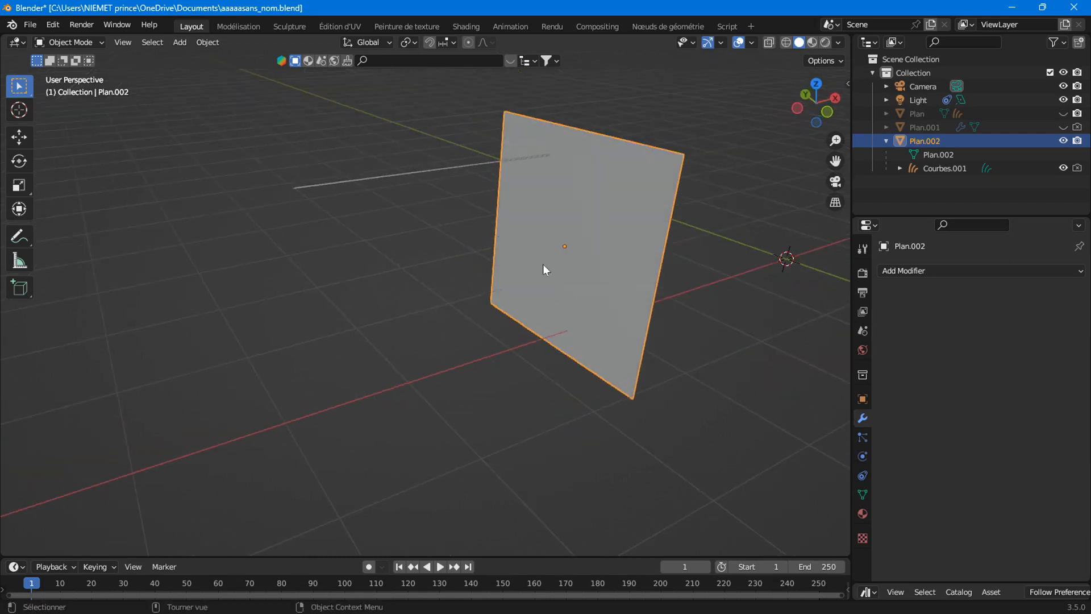
left_click(439, 176)
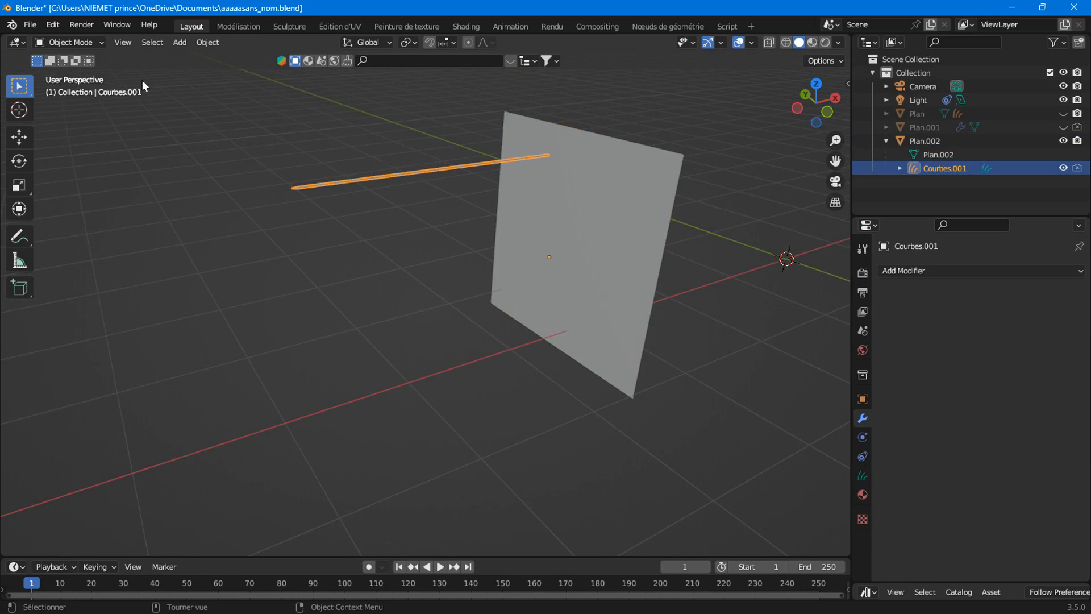
key("Tab")
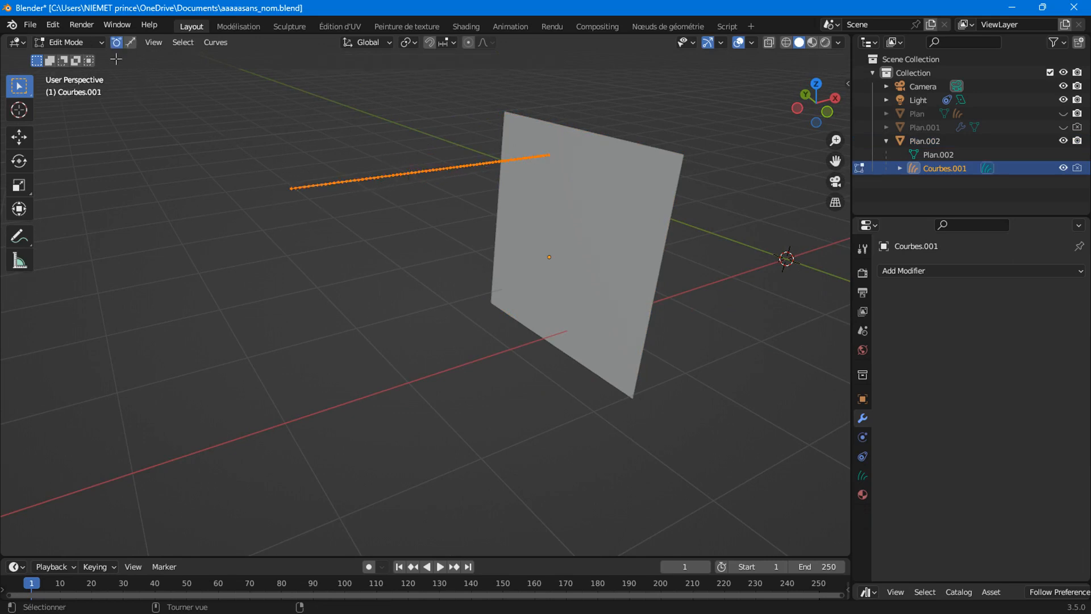
left_click(85, 42)
left_click(73, 57)
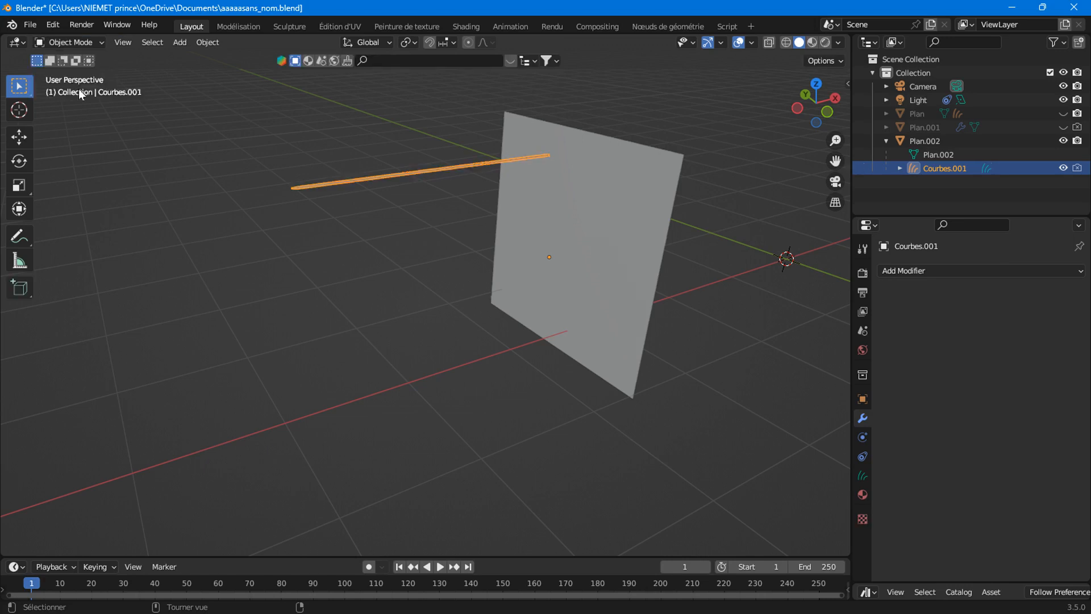
left_click(76, 38)
Split the 3D view and make the right half an Asset Browser with a narrower catalog list.
left_click_drag(846, 37, 612, 46)
left_click(628, 42)
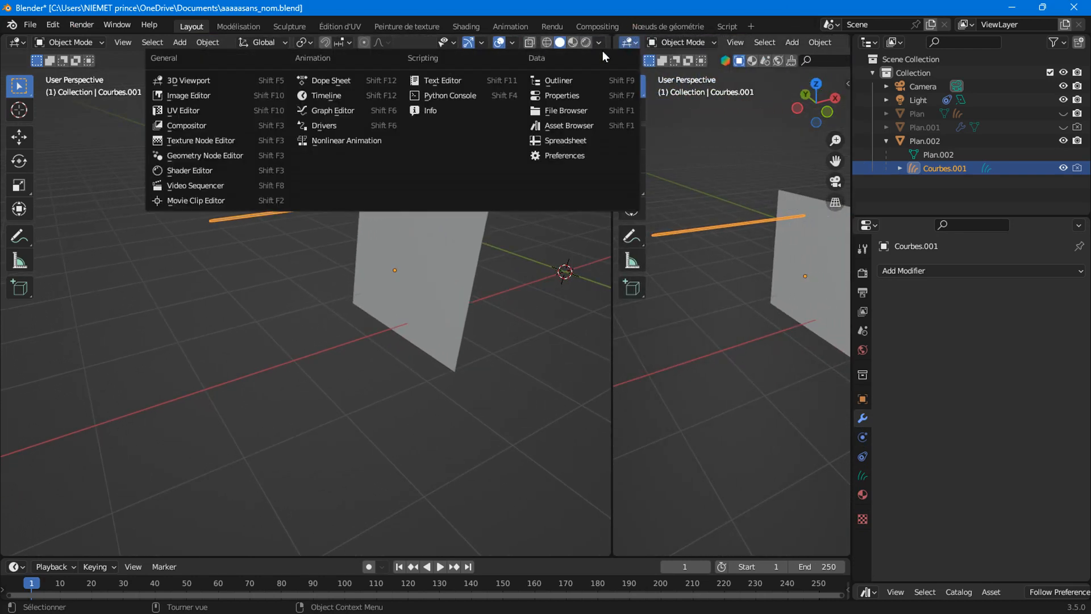
left_click(568, 125)
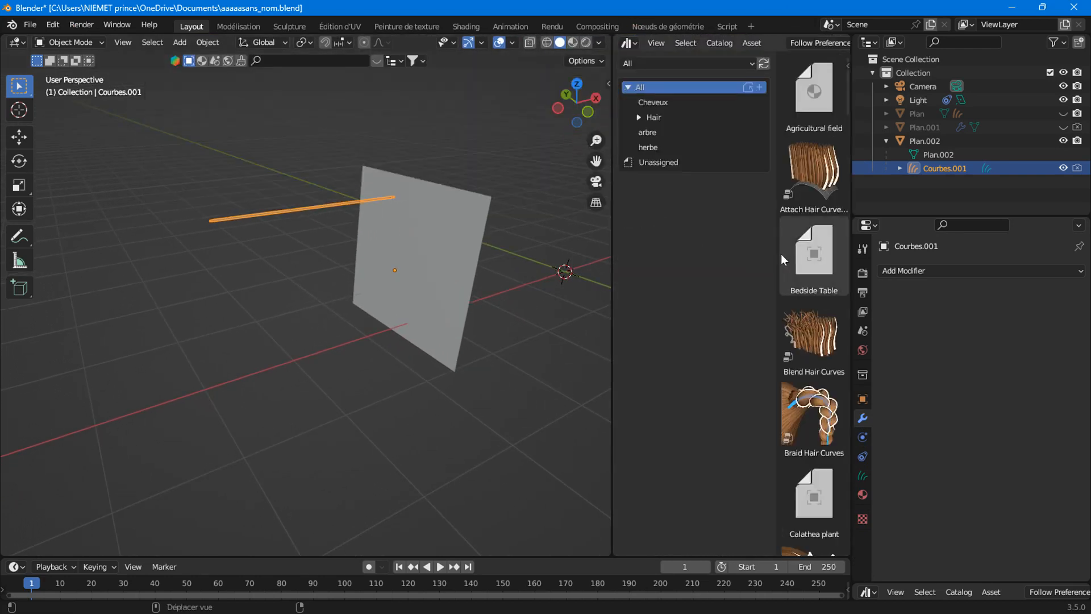
left_click_drag(772, 253, 670, 249)
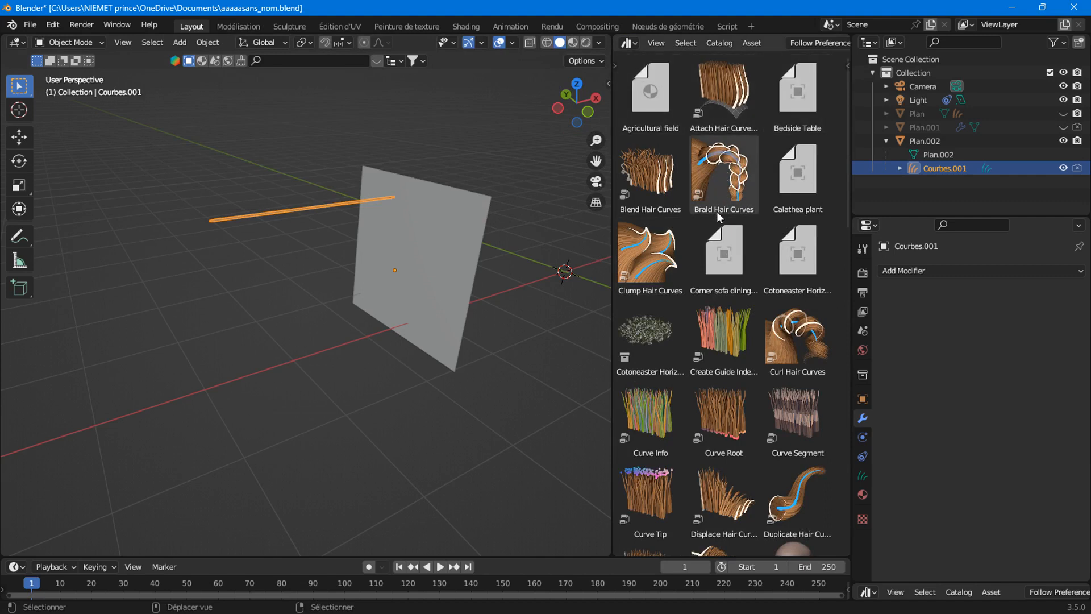
Scroll to the Hair Curves Noise asset and drag it onto the Courbes.001 curve.
scroll(707, 176, "down", 1)
scroll(707, 176, "down", 1)
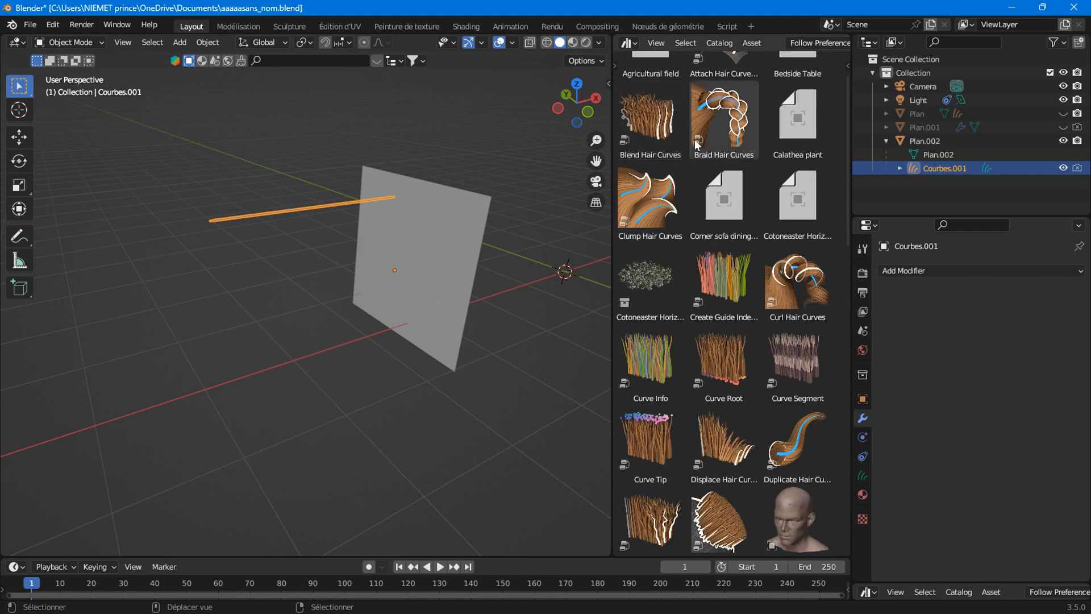
scroll(696, 140, "down", 3)
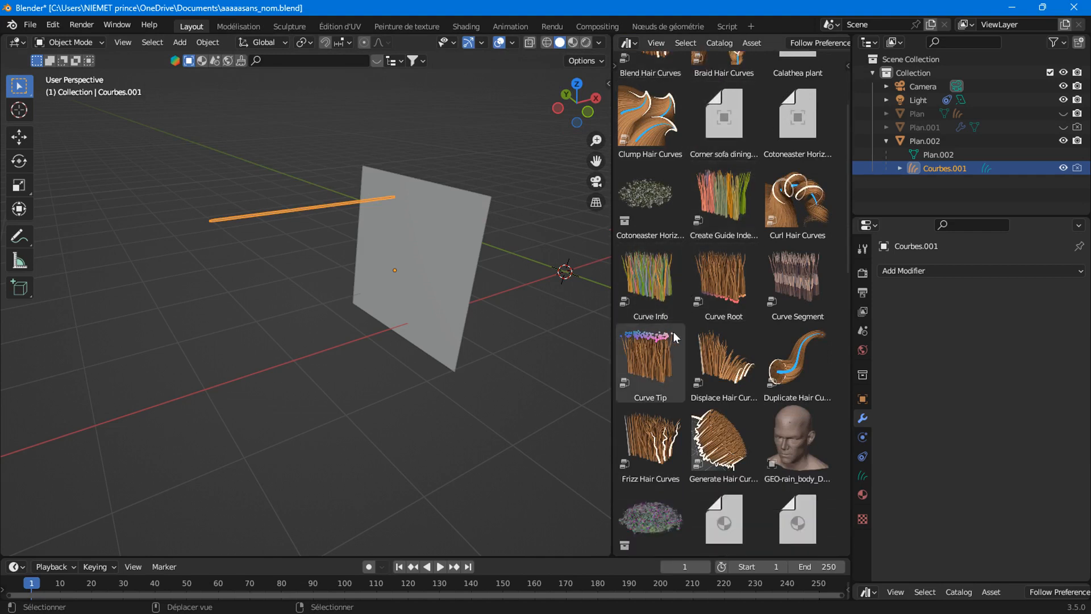
scroll(717, 381, "down", 1)
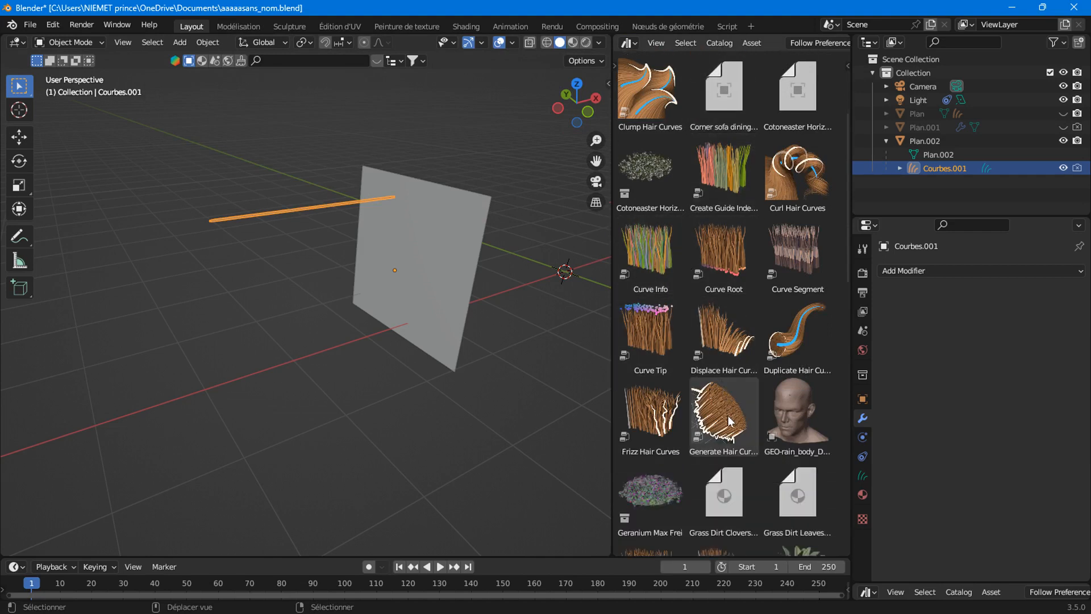
scroll(728, 409, "down", 4)
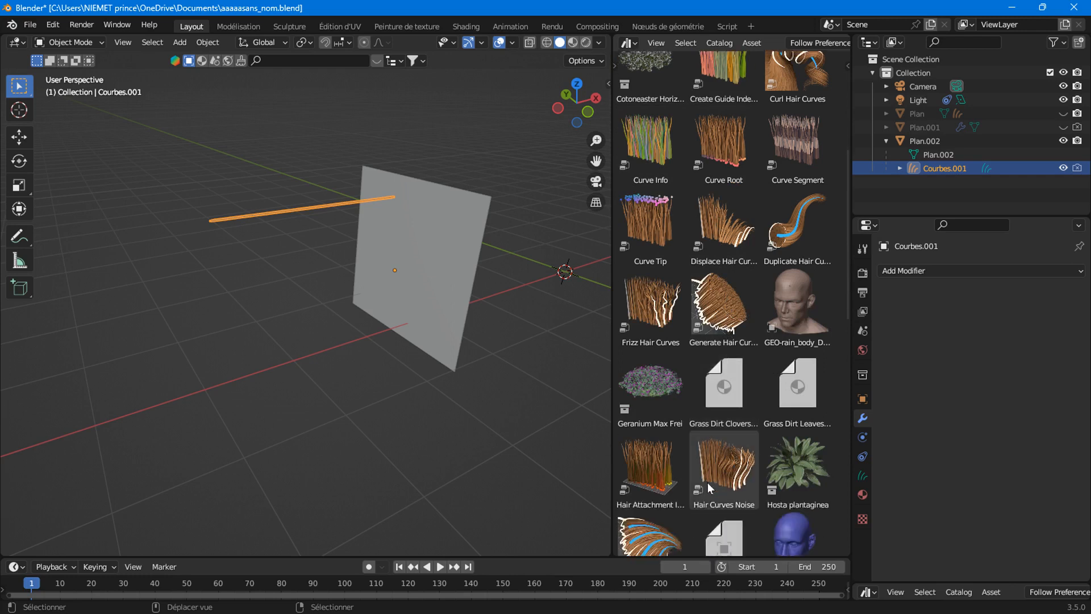
scroll(709, 488, "down", 5)
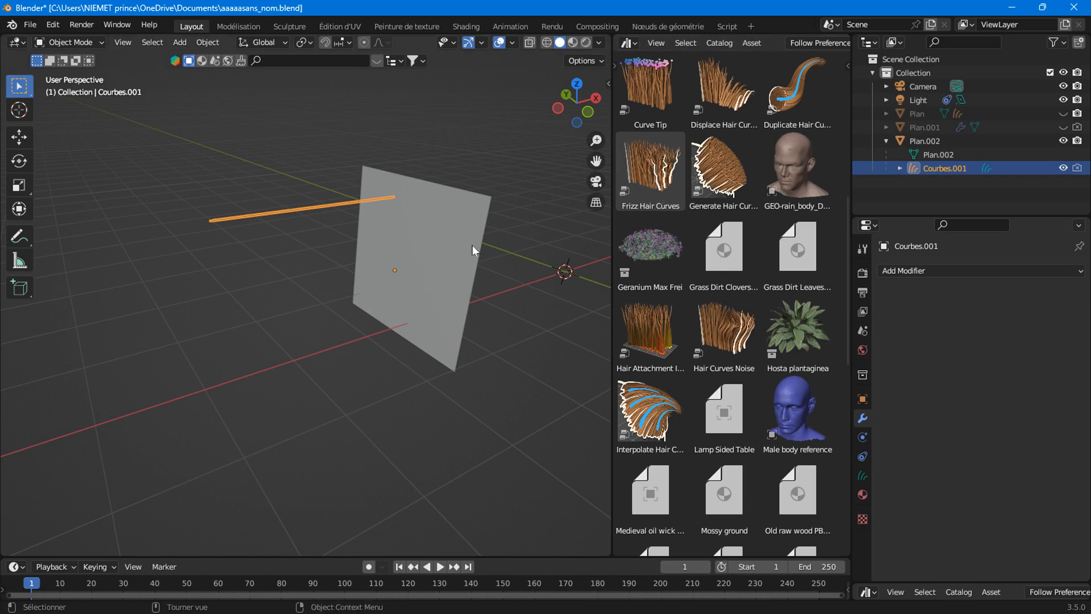
left_click_drag(717, 321, 268, 206)
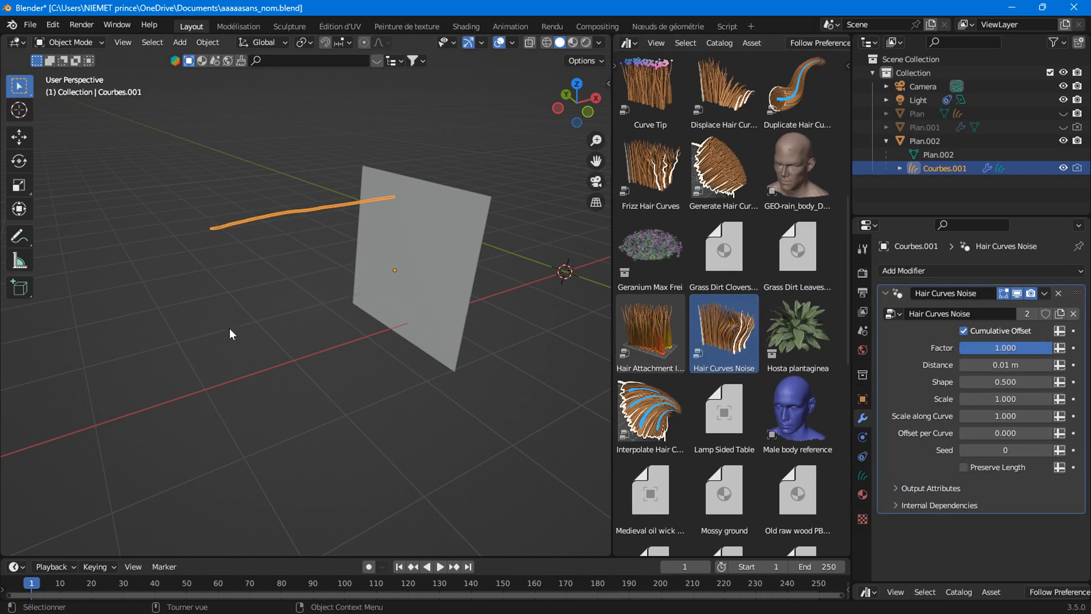
Frame the curve in Front view, try a lower noise Factor, and start editing Scale.
left_click(588, 112)
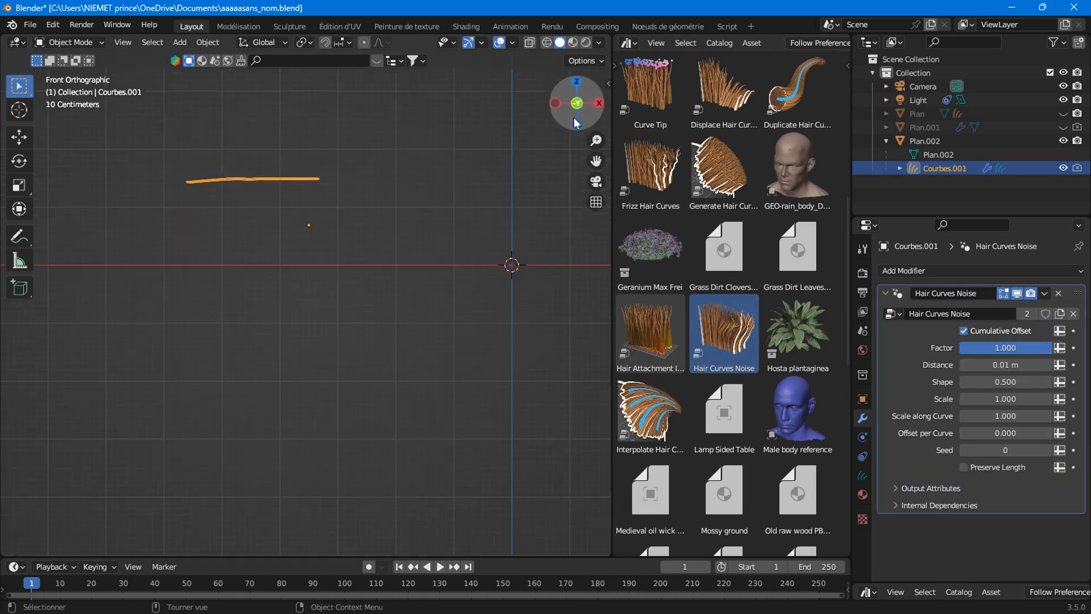
middle_click_drag(335, 158, 576, 332, "shift")
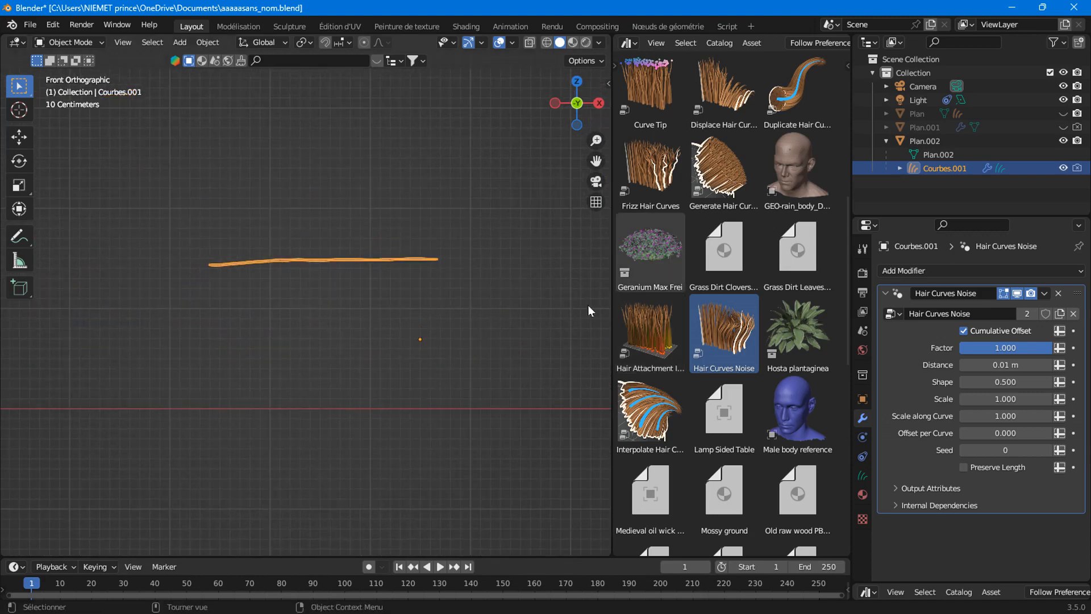
scroll(381, 315, "up", 3)
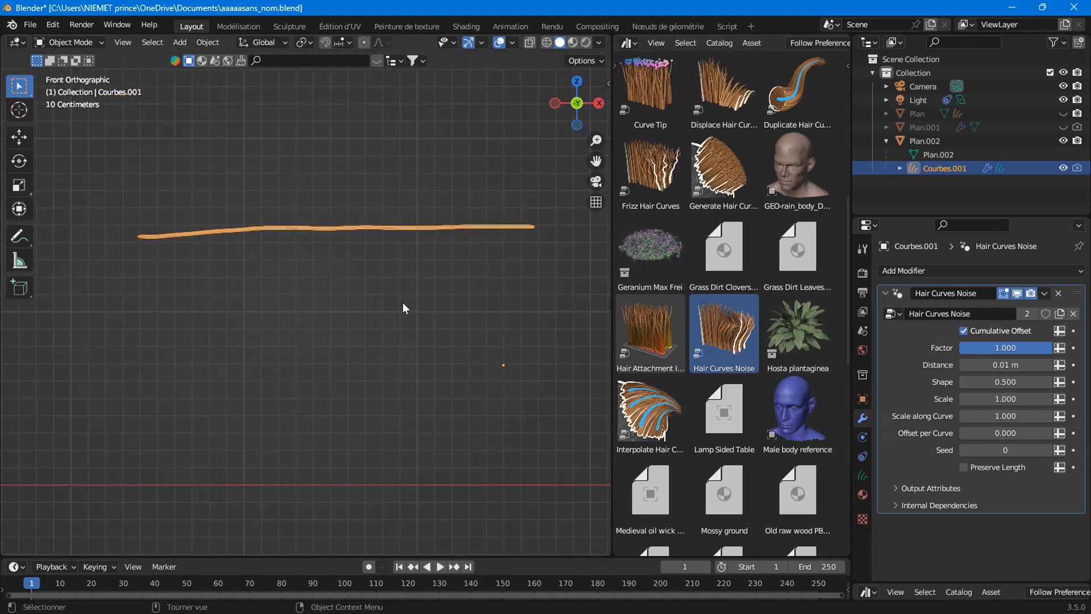
middle_click_drag(406, 220, 381, 290, "shift")
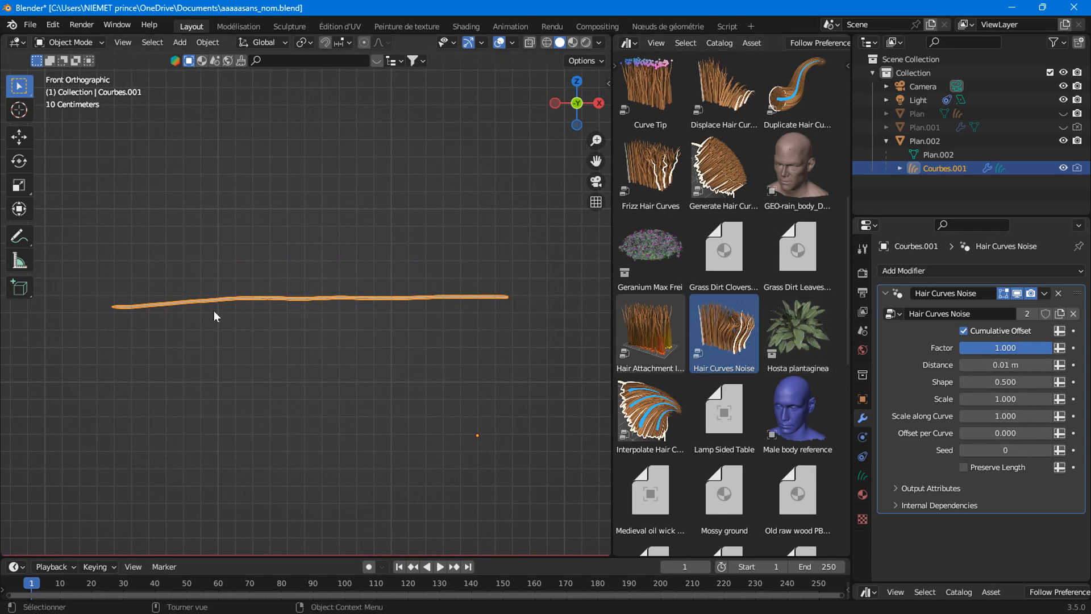
mouse_move(1035, 348)
left_mouse_down()
mouse_move(972, 348)
mouse_move(1051, 347)
mouse_move(964, 348)
mouse_move(1051, 348)
left_mouse_up()
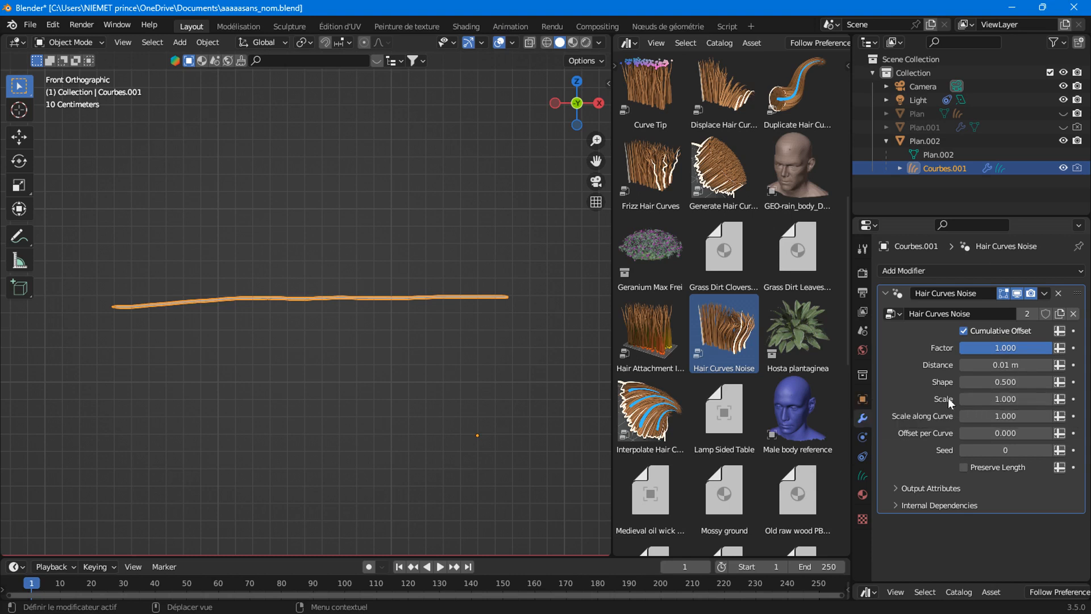
left_click(1004, 399)
Zero Scale and Scale along Curve, then raise Scale along Curve to 2.150 and Distance to 0.24 m.
type("0")
key("Return")
left_click(1009, 417)
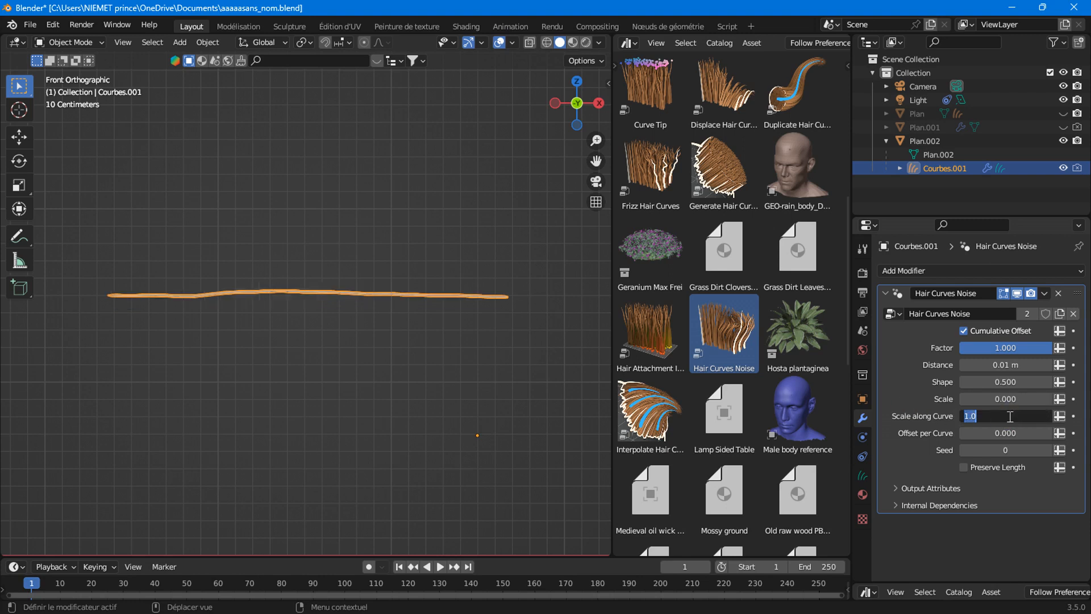
type("0")
key("Return")
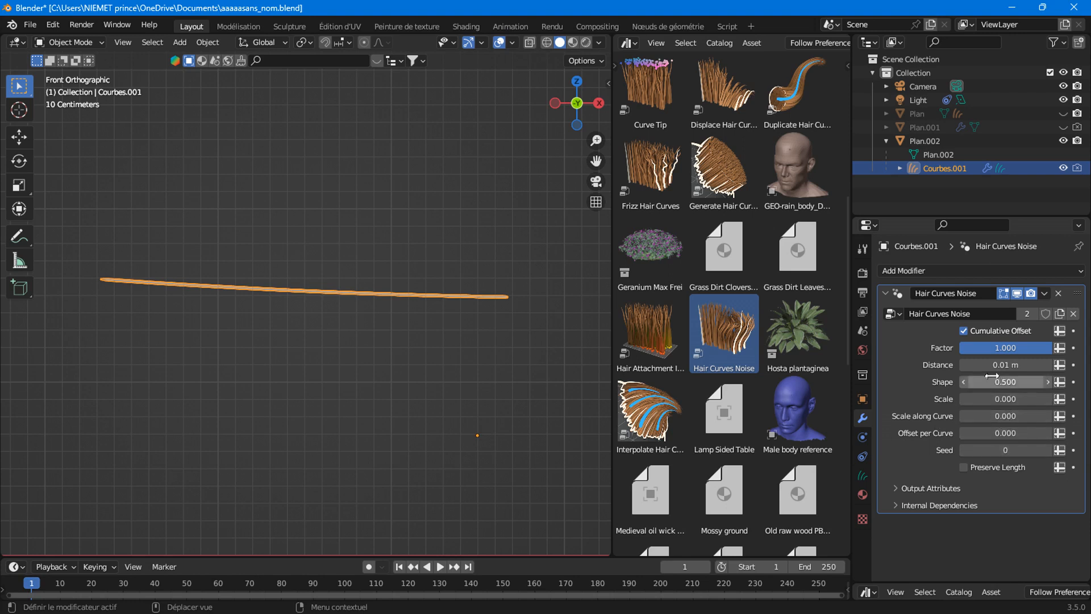
mouse_move(992, 415)
left_mouse_down()
mouse_move(1053, 416)
mouse_move(1041, 415)
left_mouse_up()
mouse_move(986, 365)
left_mouse_down()
mouse_move(1022, 365)
mouse_move(987, 364)
mouse_move(998, 365)
left_mouse_up()
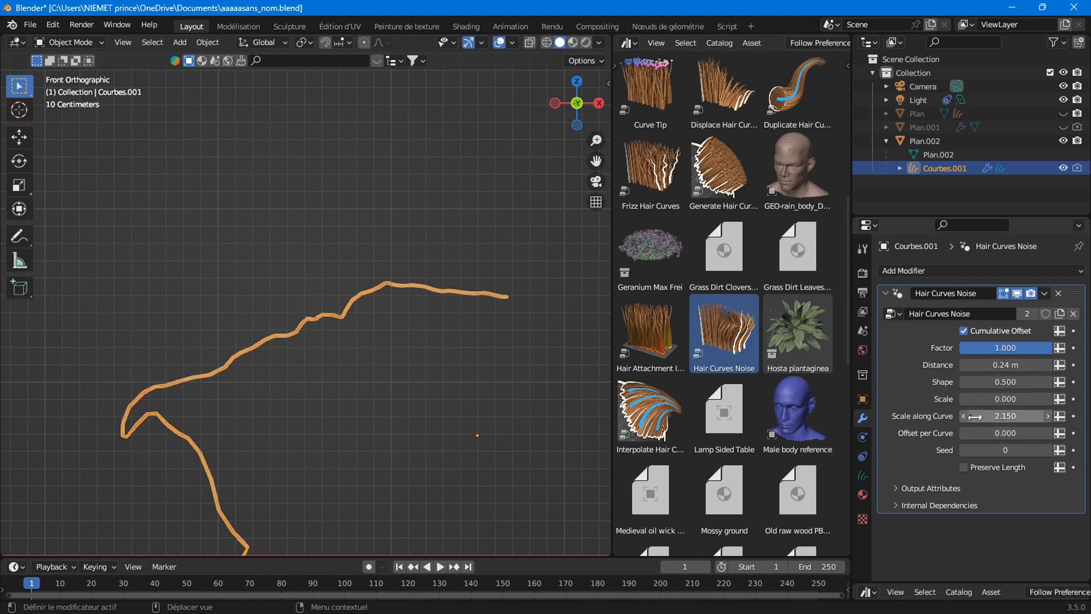
Experiment with Distance and Factor, ending at Distance 0.29 m, Shape 0.900 and Factor 1.000.
mouse_move(981, 364)
left_mouse_down()
mouse_move(960, 364)
mouse_move(1009, 364)
mouse_move(960, 364)
mouse_move(1000, 364)
mouse_move(960, 364)
mouse_move(983, 364)
mouse_move(970, 364)
left_mouse_up()
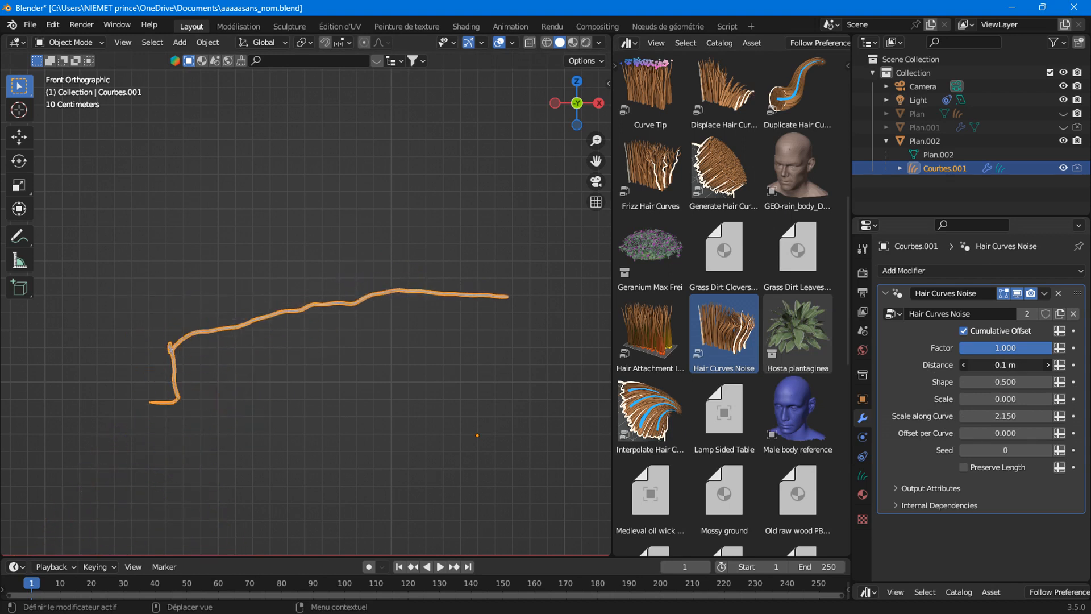
mouse_move(1036, 348)
left_mouse_down()
mouse_move(952, 348)
mouse_move(1054, 349)
left_mouse_up()
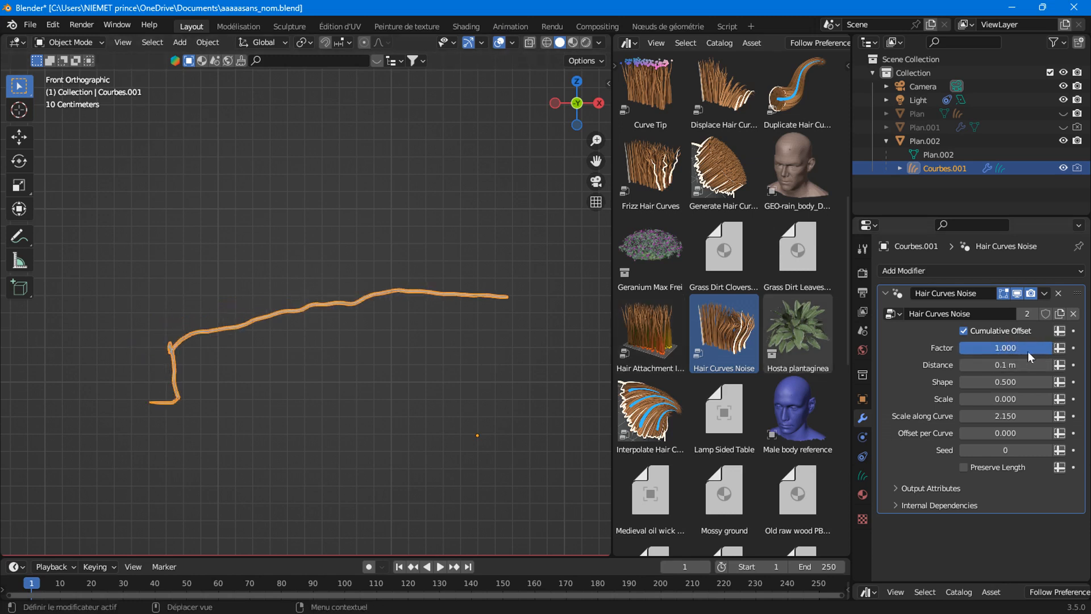
left_click_drag(1038, 350, 1009, 365)
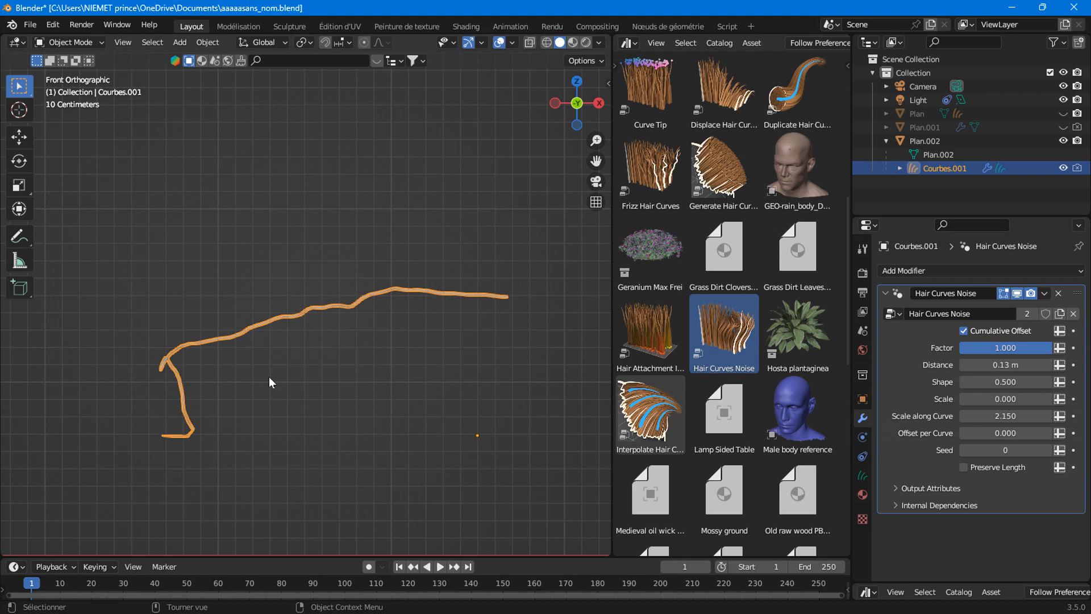
left_click_drag(989, 365, 1014, 381)
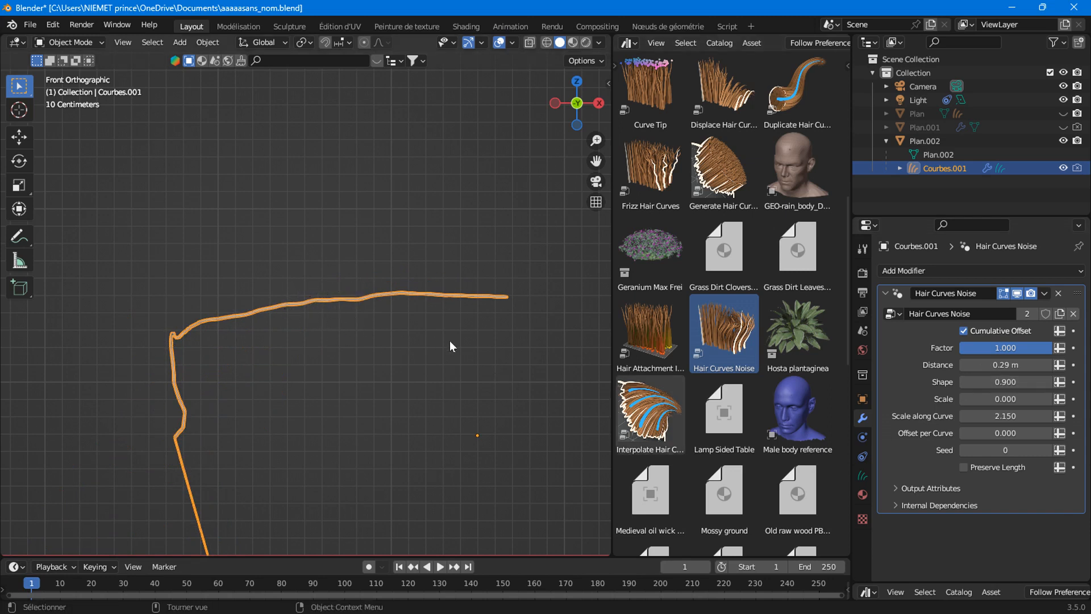
mouse_move(1017, 364)
left_mouse_down()
mouse_move(997, 364)
mouse_move(1021, 367)
mouse_move(1000, 381)
mouse_move(1034, 395)
mouse_move(1008, 381)
mouse_move(955, 382)
left_mouse_up()
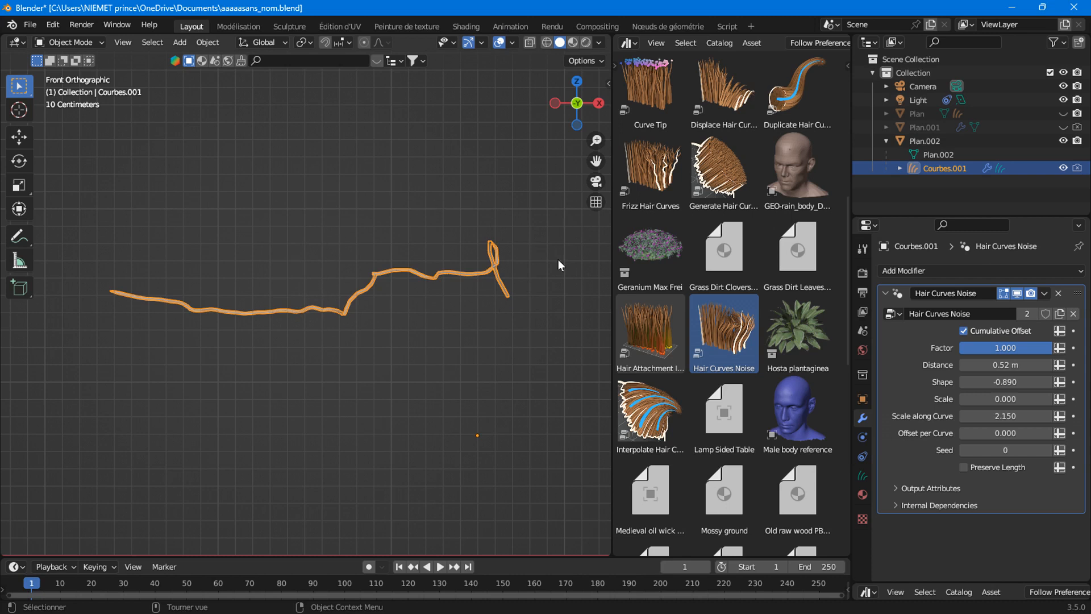
Orbit, return to Front view, and toggle Cumulative Offset off and on, leaving it enabled.
middle_click_drag(559, 264, 487, 286)
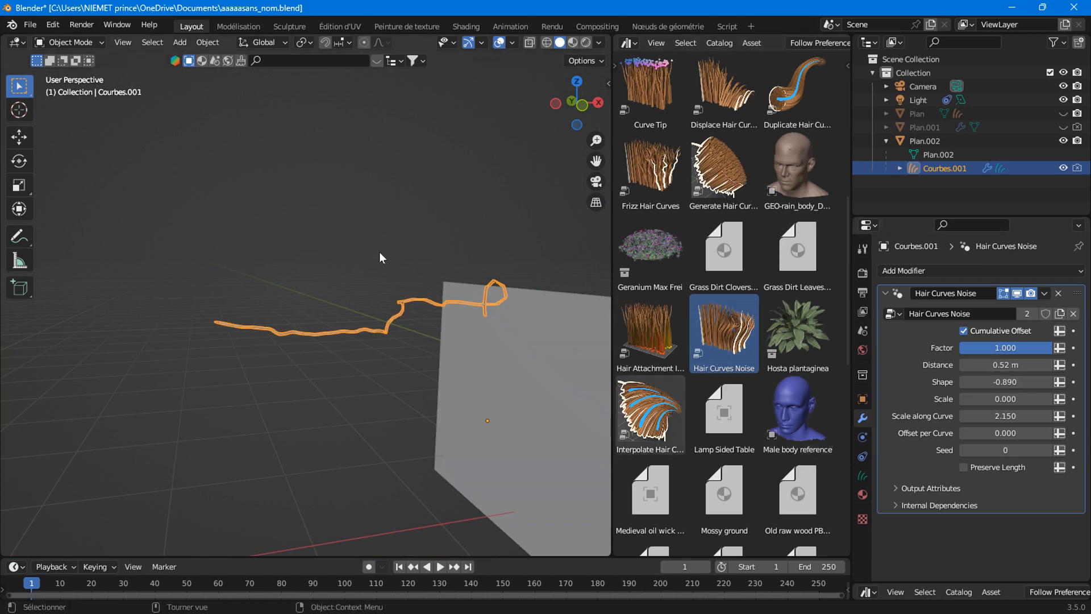
left_click(581, 104)
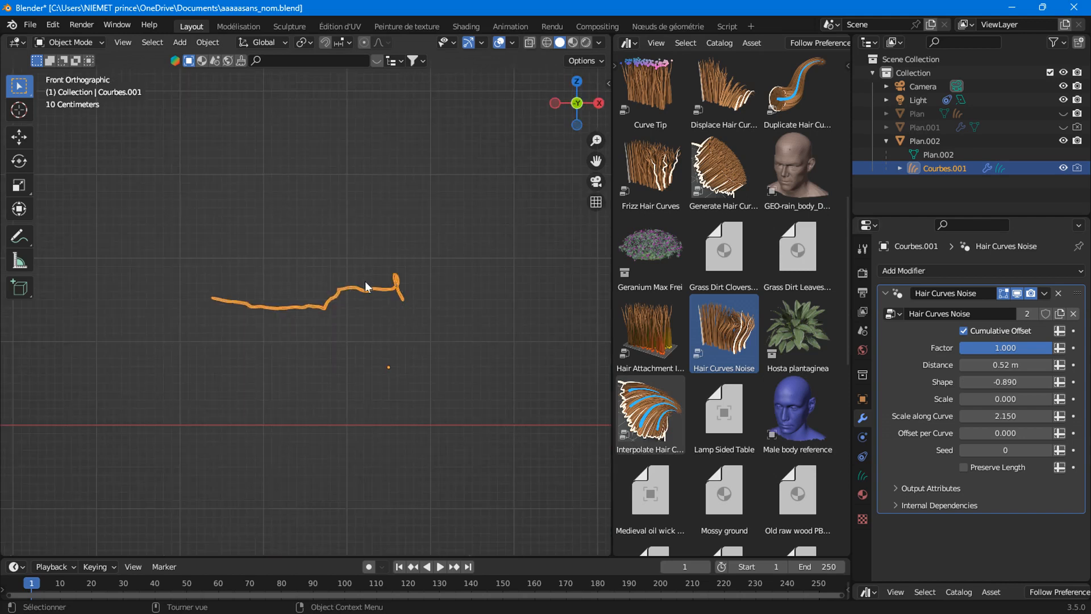
left_click(968, 328)
left_click(967, 328)
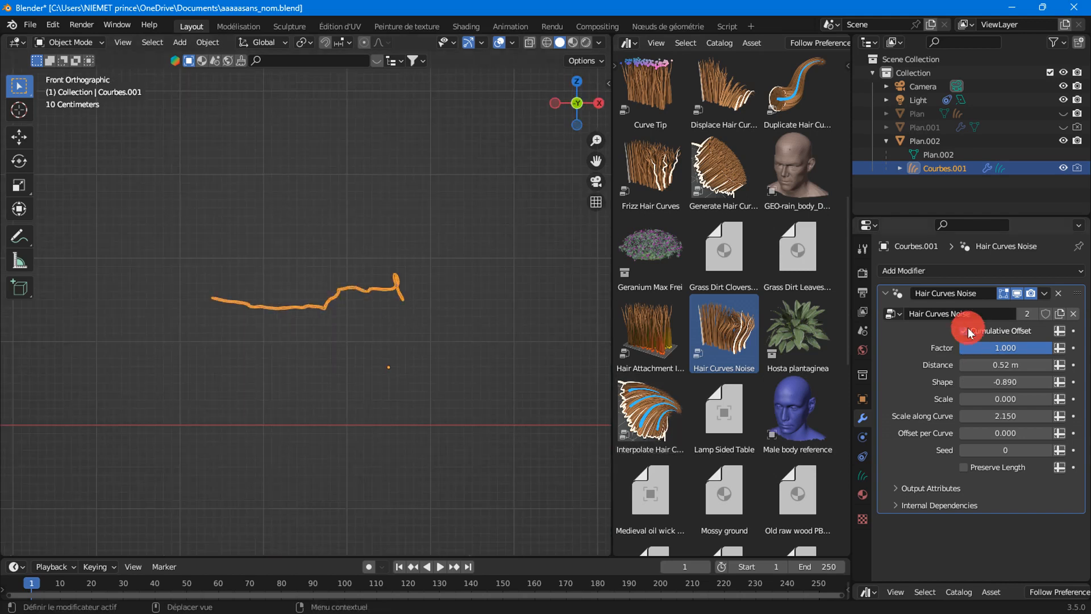
left_click(968, 327)
left_click(967, 327)
left_click(968, 328)
left_click(968, 328)
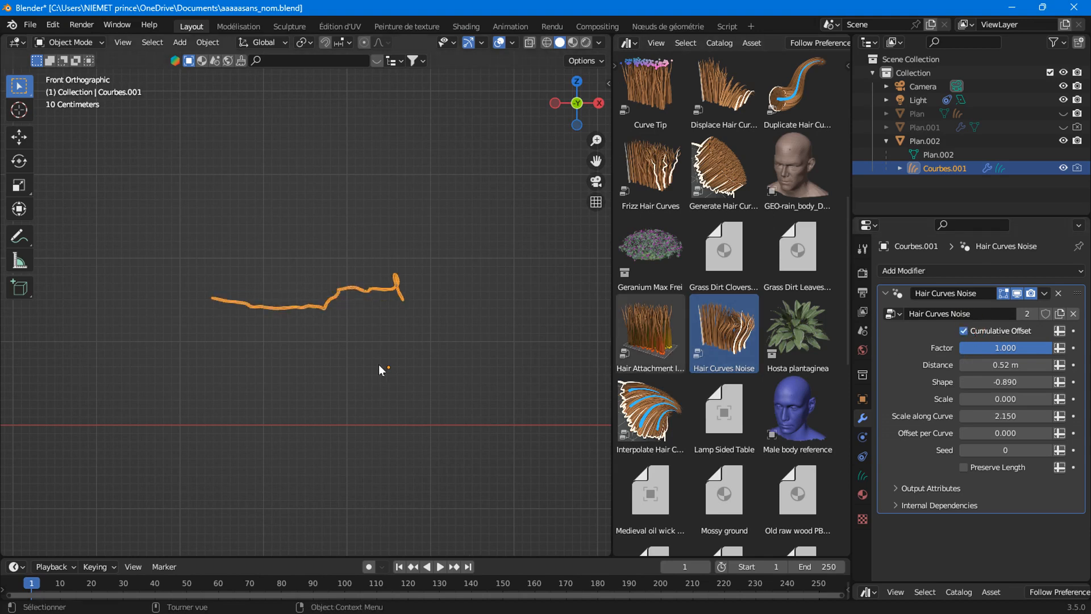
Raise the noise Scale to 0.040 and start editing Scale along Curve.
scroll(395, 363, "up", 3)
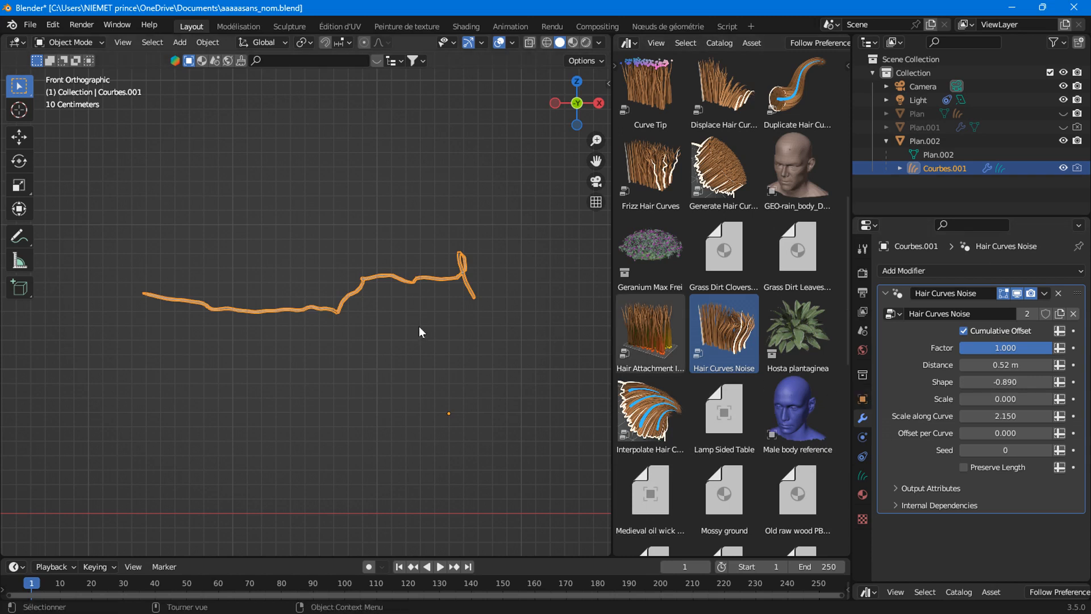
mouse_move(1005, 398)
left_mouse_down()
mouse_move(1030, 398)
mouse_move(1010, 398)
left_mouse_up()
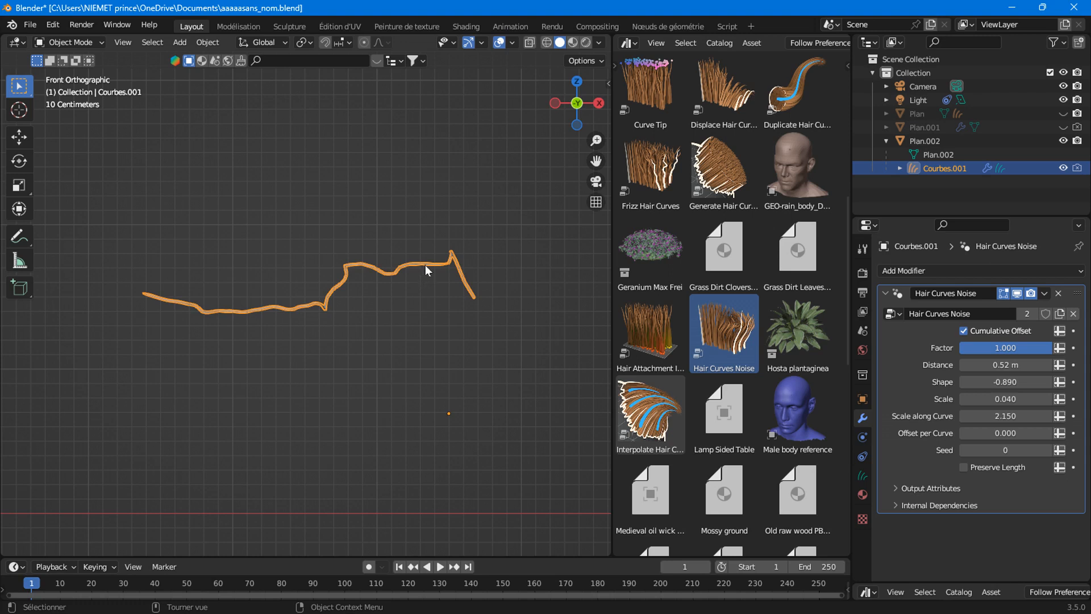
left_click(978, 413)
Set both Scale along Curve and the noise Scale to 0.
type("0")
left_click(914, 385)
left_click(1009, 398)
type("0")
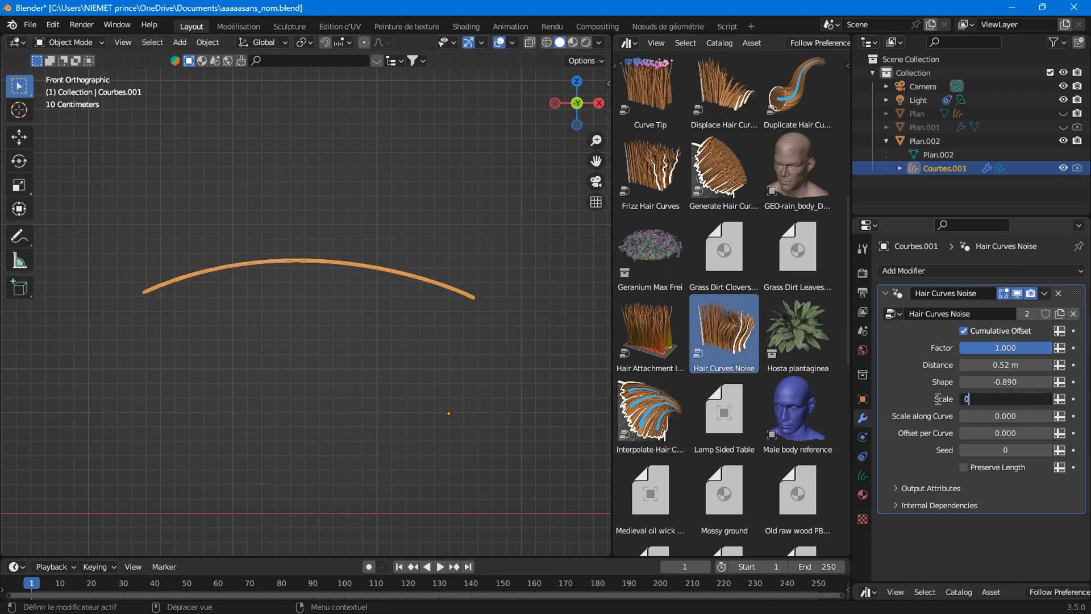
left_click(932, 397)
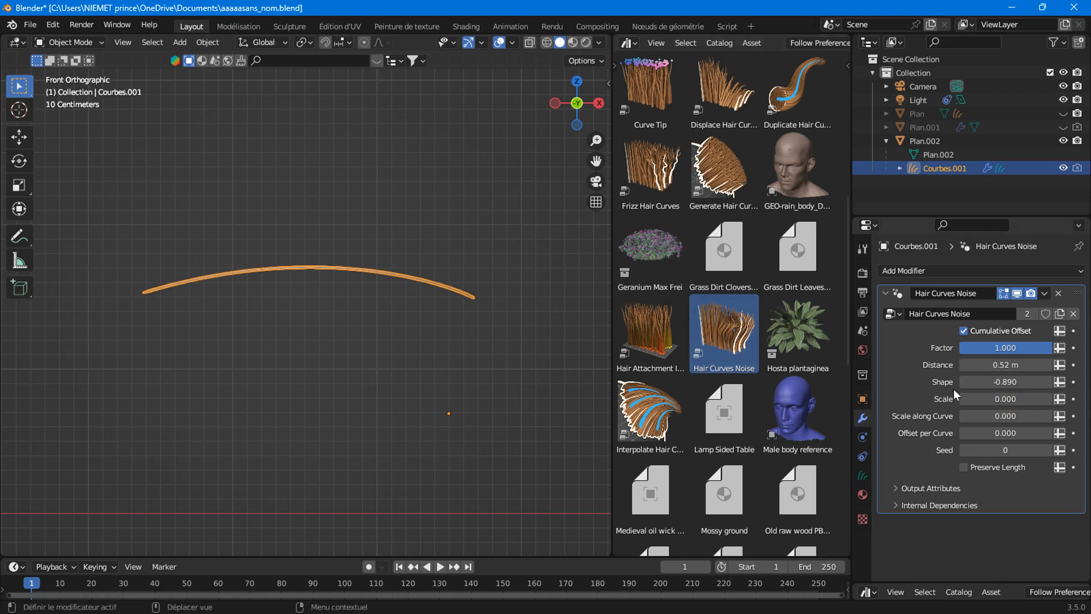
Set Shape to -0.320 and Distance to 0.06 m, orbit to perspective, and reset Scale to 0.
mouse_move(980, 378)
left_mouse_down()
mouse_move(1039, 378)
mouse_move(972, 365)
left_mouse_up()
left_click_drag(1005, 398, 1049, 399)
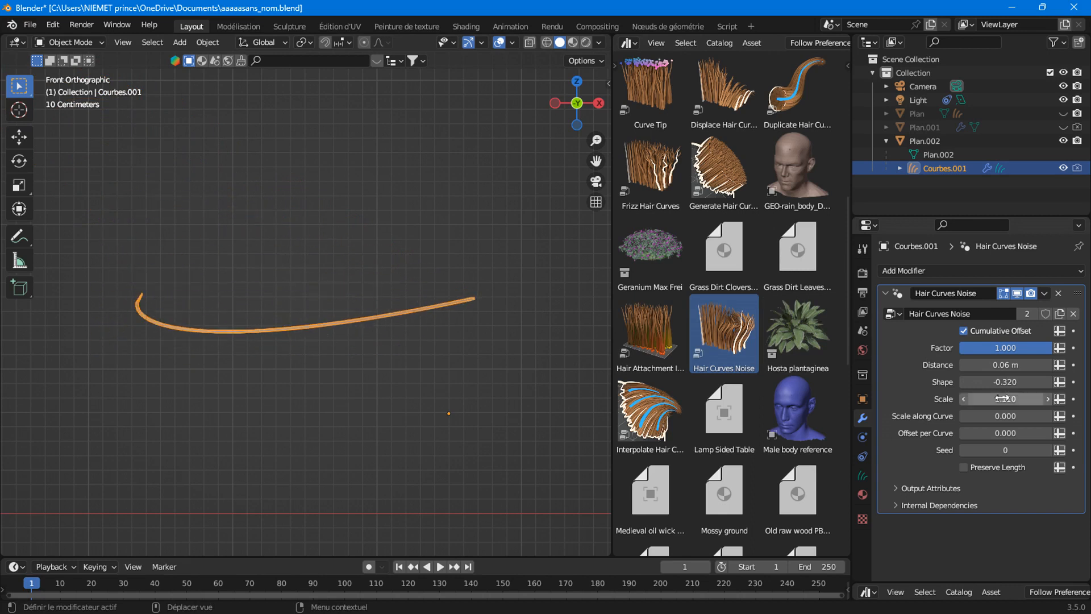
scroll(445, 347, "down", 2)
middle_click_drag(449, 346, 456, 353)
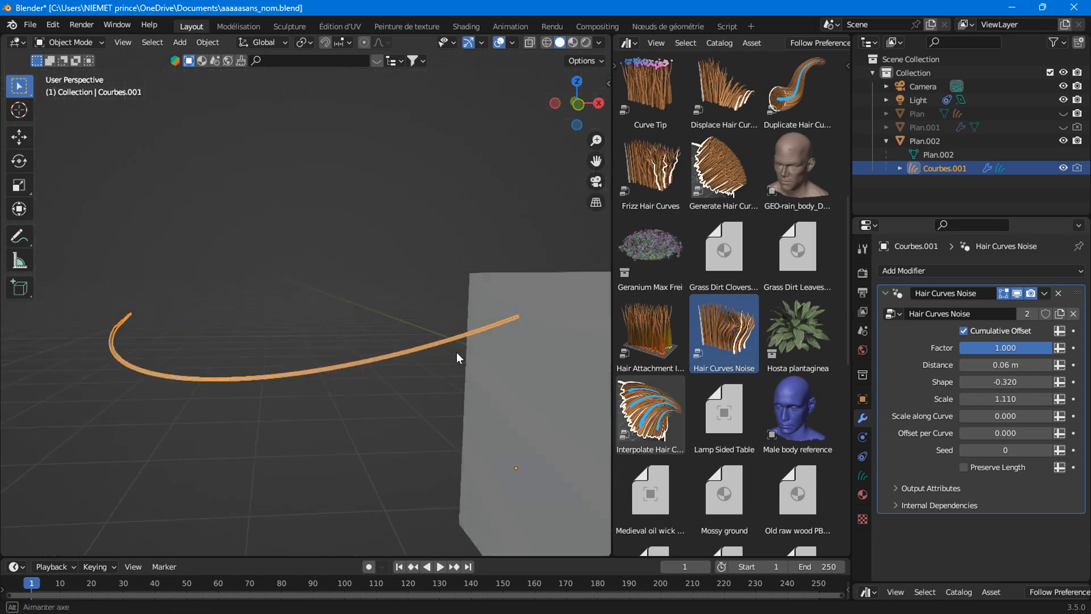
scroll(456, 352, "down", 3)
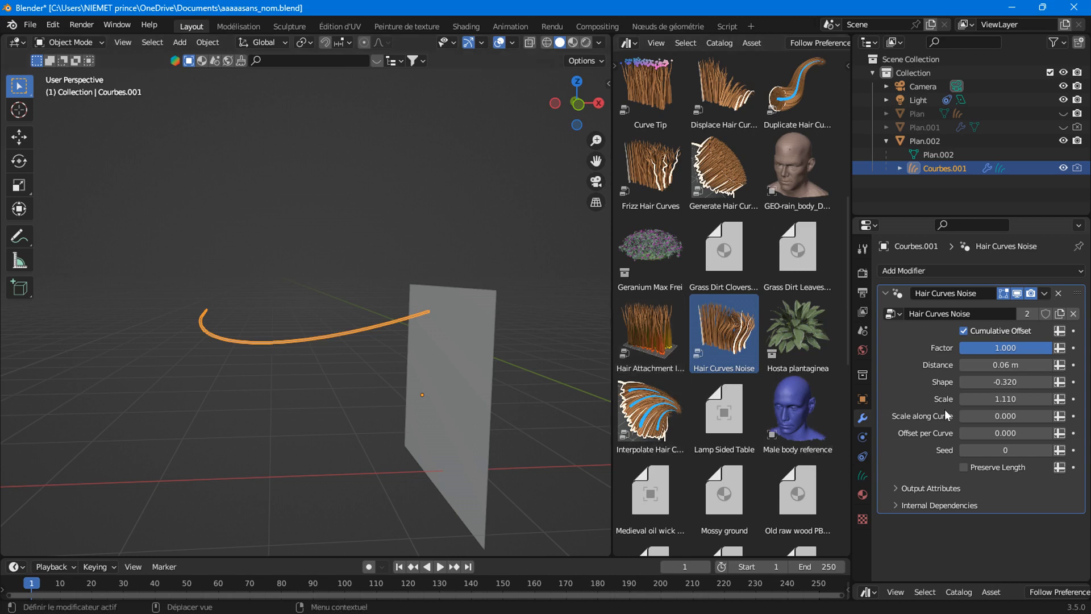
left_click(1005, 399)
type("0")
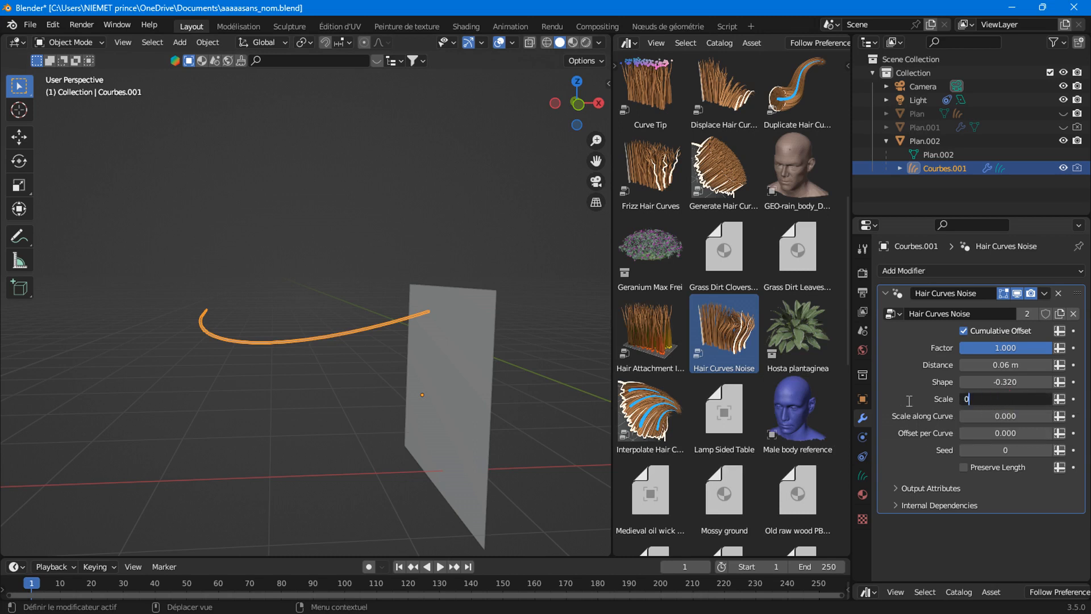
left_click(907, 397)
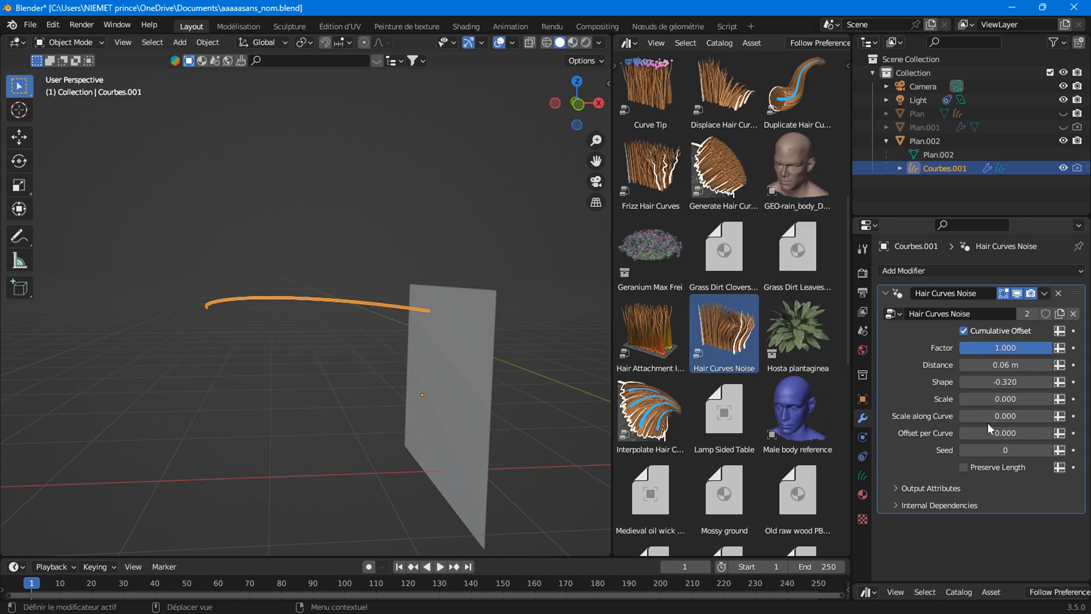
Raise the noise Scale to 0.450, then move the plane and curve together.
left_click_drag(991, 399, 1018, 399)
left_click(440, 338, "shift")
key("g")
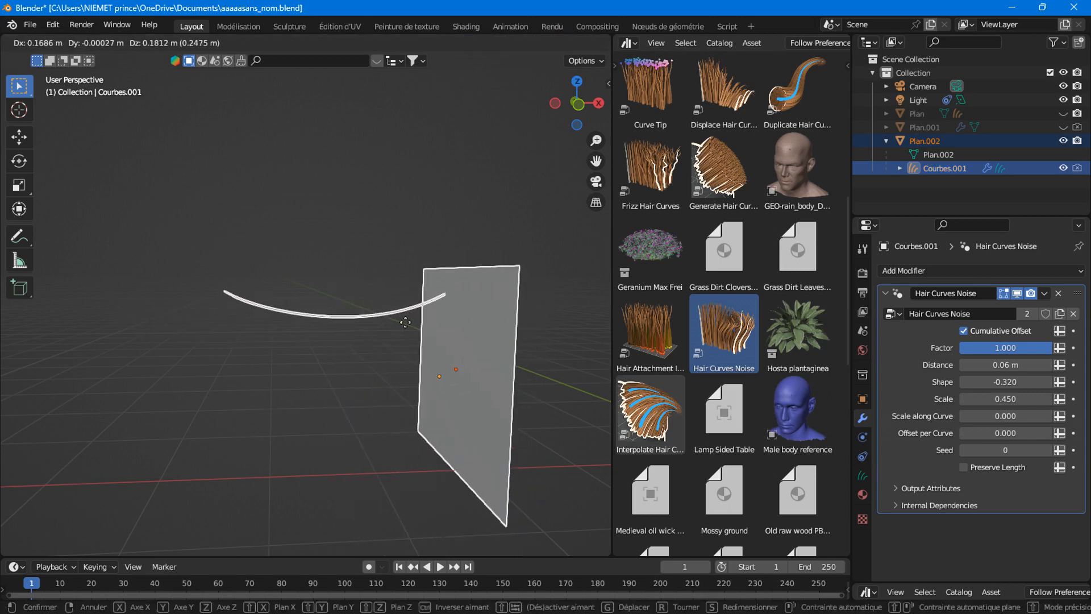
left_click(455, 334)
Try moving the curve alone, undo that move, and reselect the plane with it.
left_click(380, 329)
key("g")
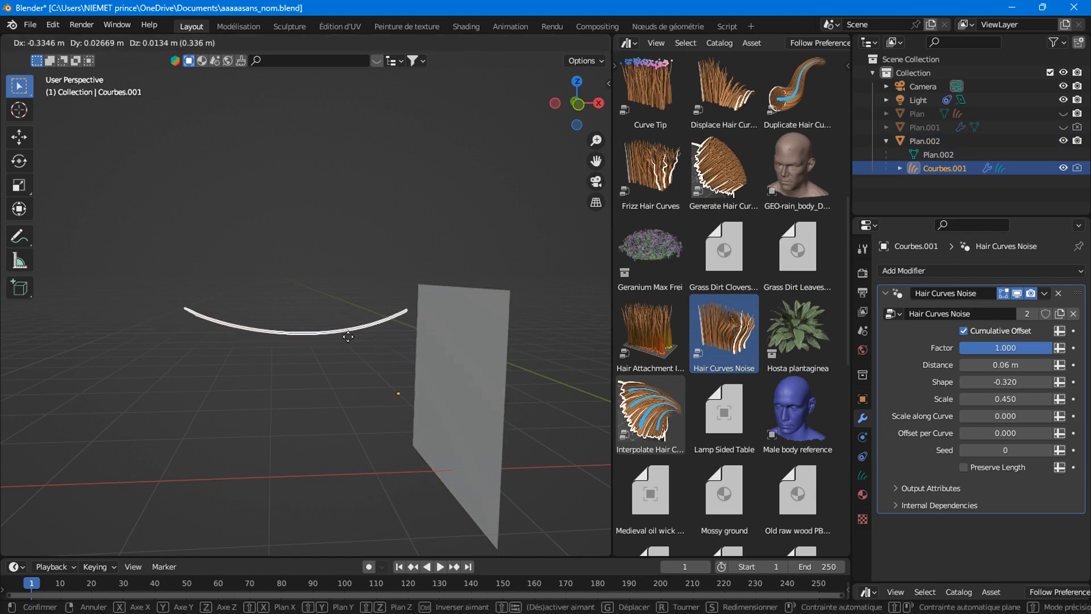
left_click(350, 340)
key("ctrl+z")
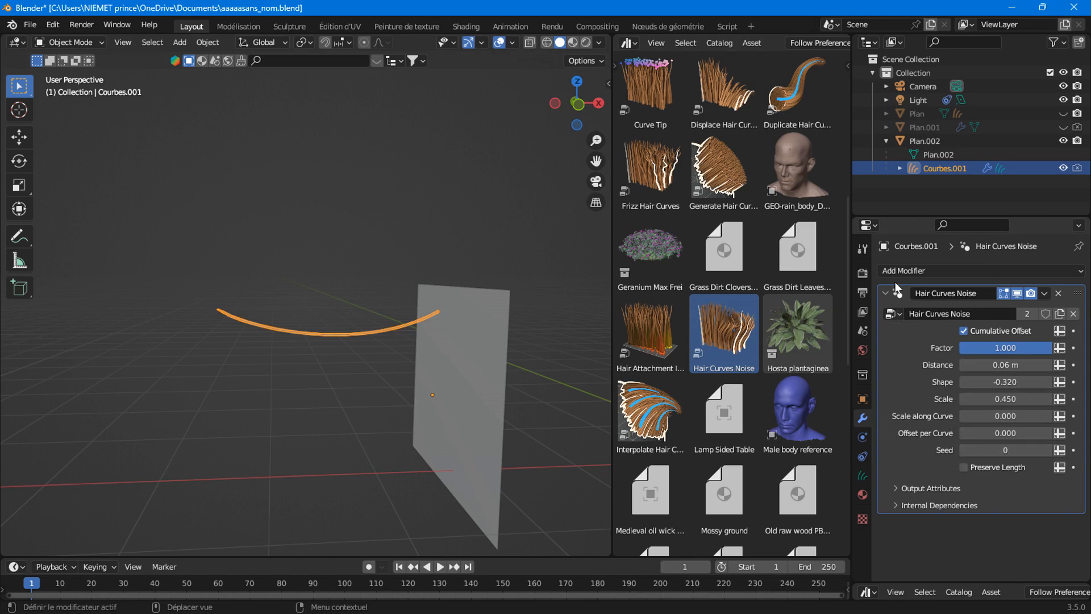
left_click(474, 342, "shift")
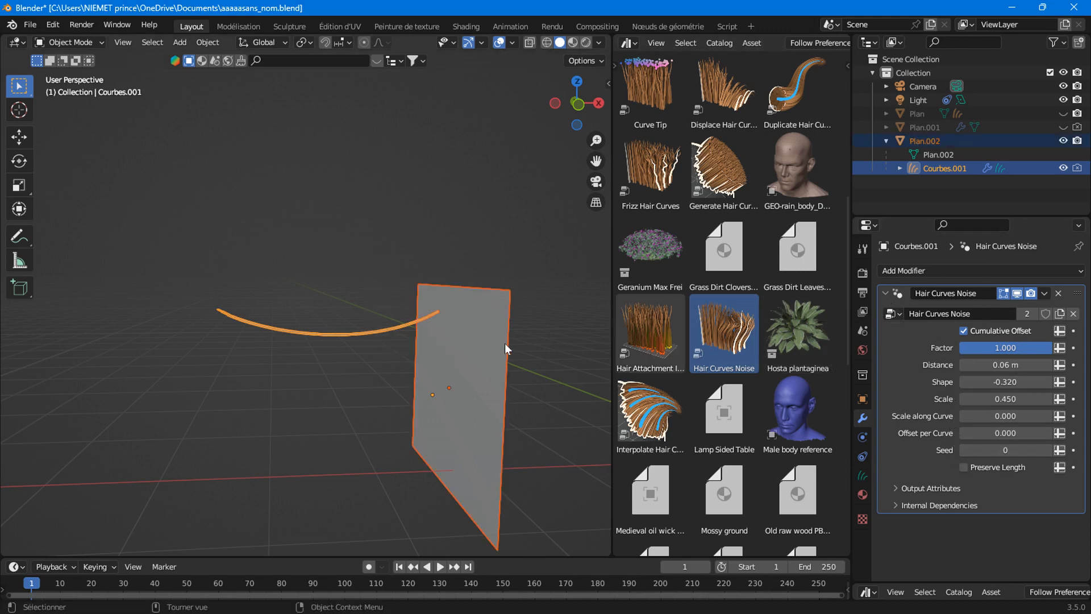
Move the plane and hair curve to the left, then apply all transforms and undo it.
key("g")
left_click(369, 348)
key("ctrl+a")
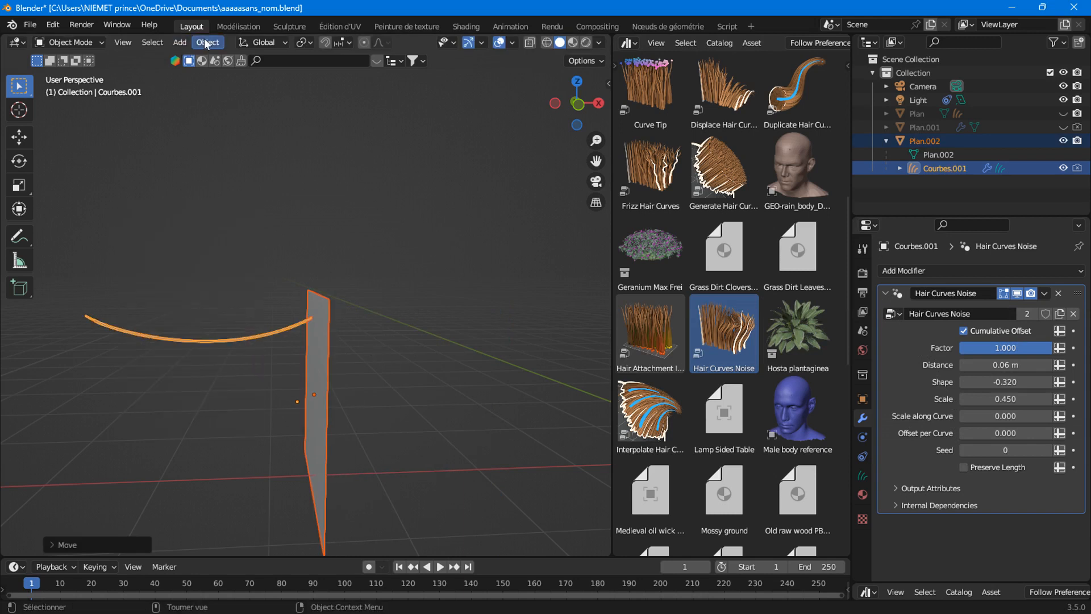
left_click(204, 44)
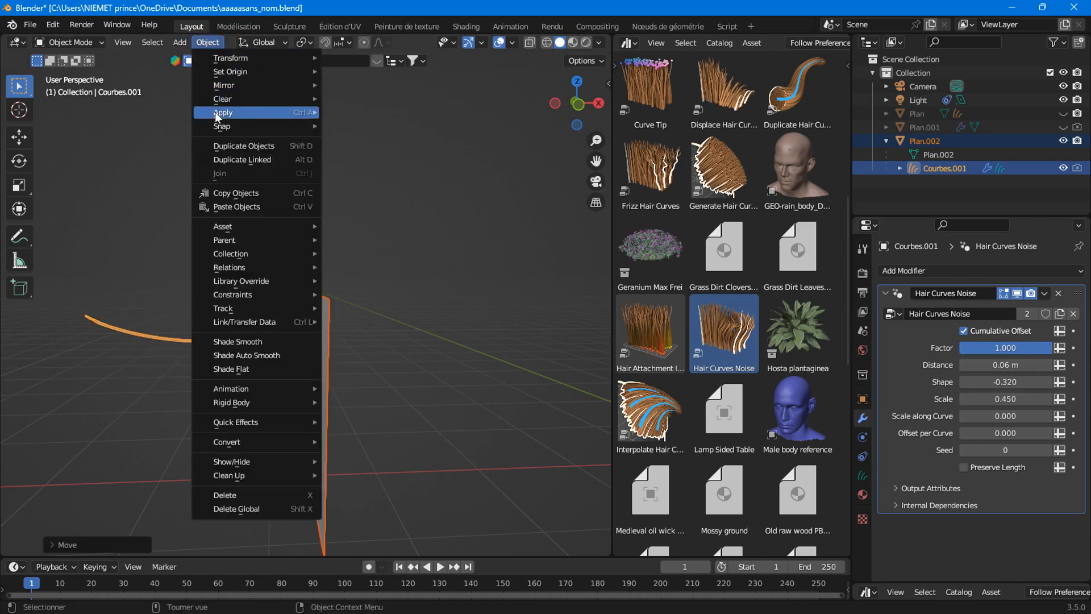
mouse_move(215, 111)
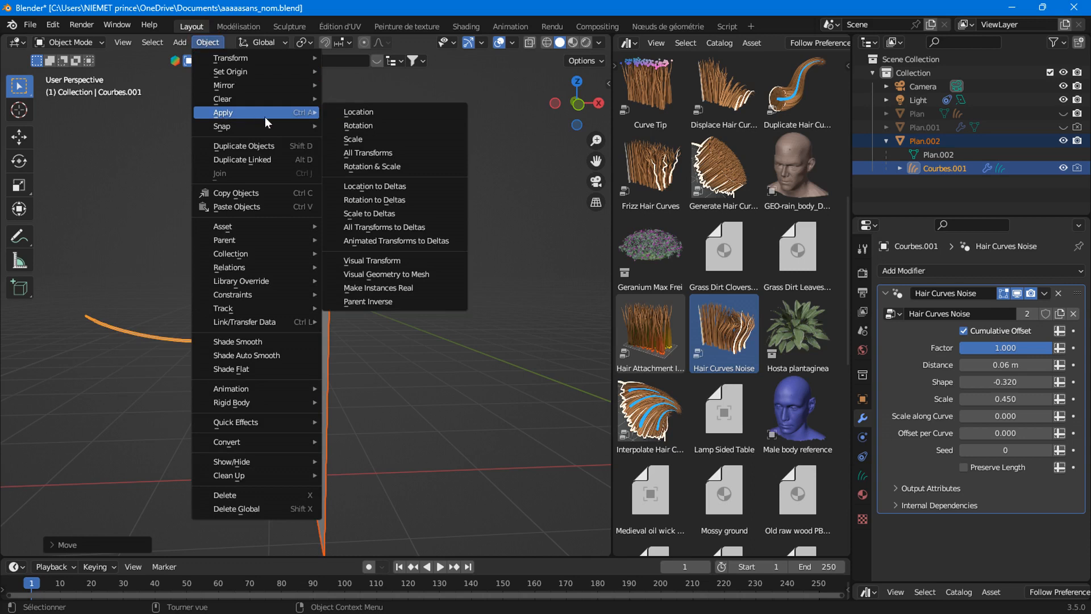
left_click(369, 152)
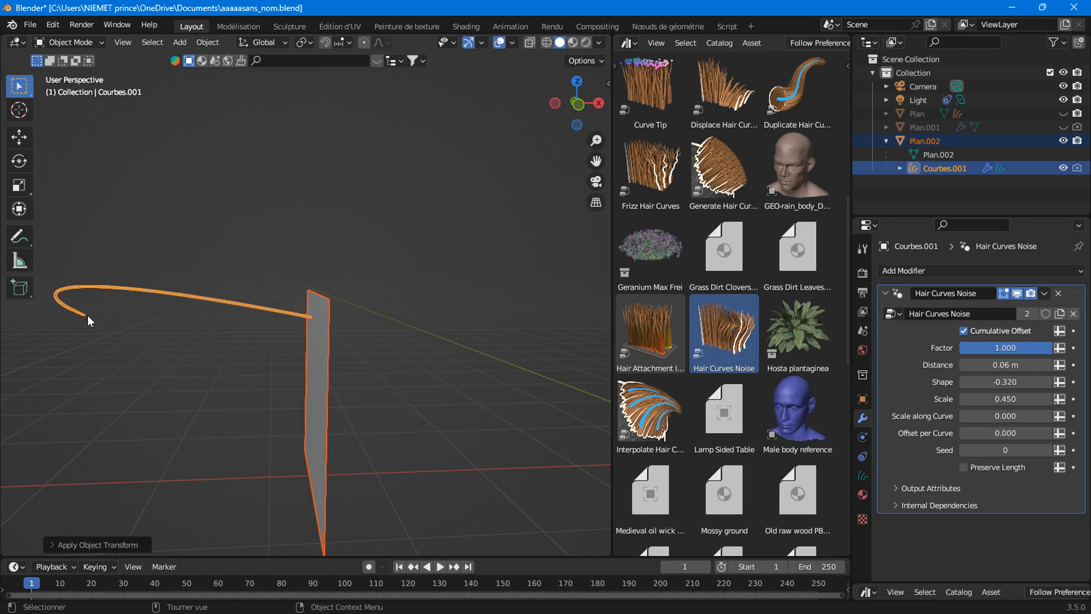
key("ctrl+z")
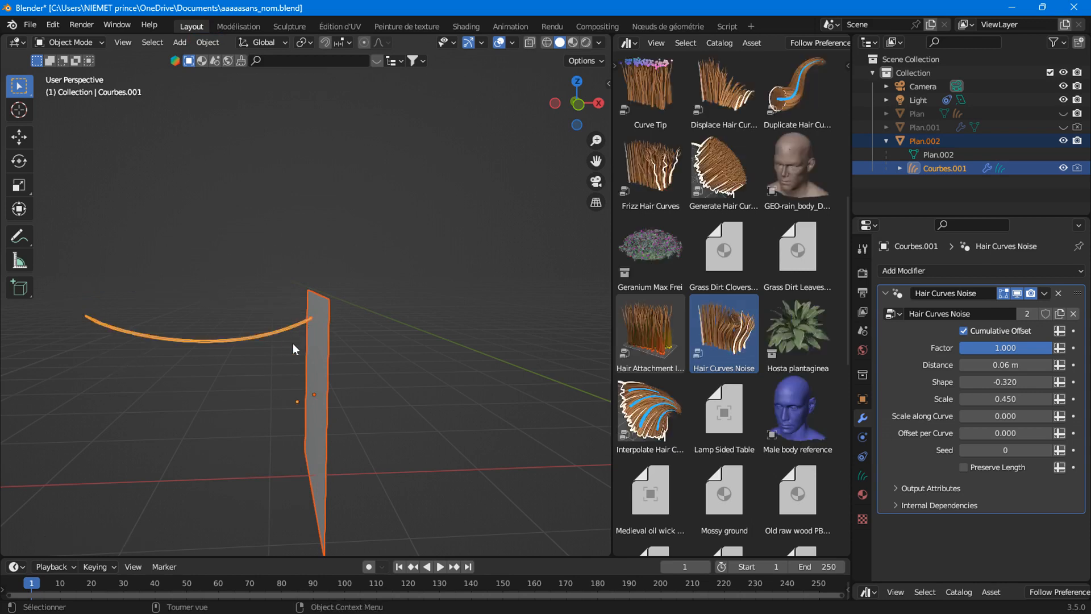
Select only the hair curve and add a Geometry Nodes modifier to it.
left_click(265, 339)
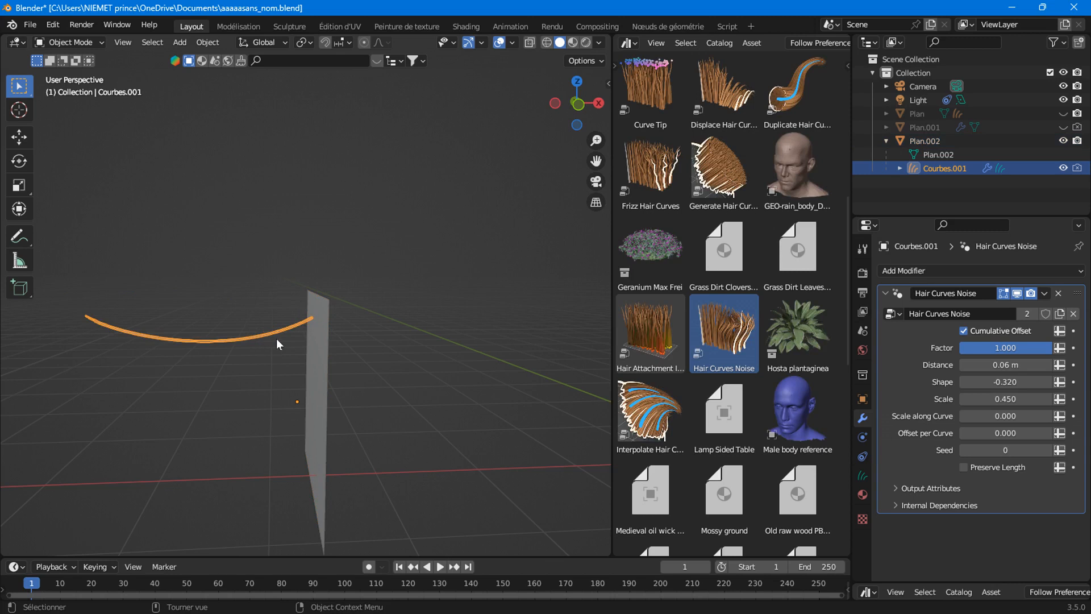
left_click(888, 273)
left_click(889, 304)
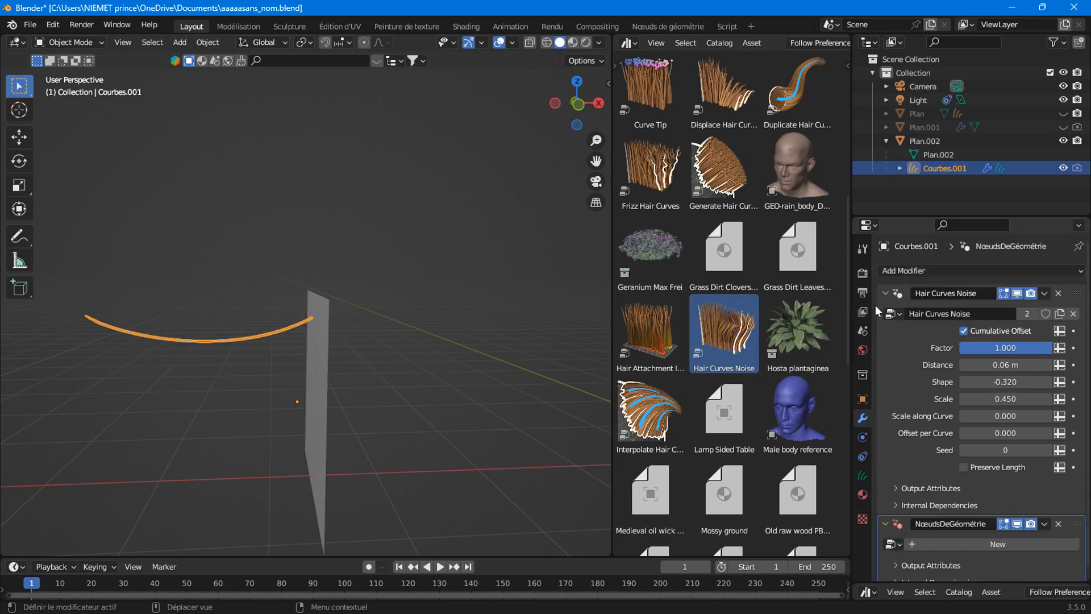
Create a new node group and move the modifier above Hair Curves Noise.
left_click(948, 544)
left_click_drag(1077, 523, 1078, 293)
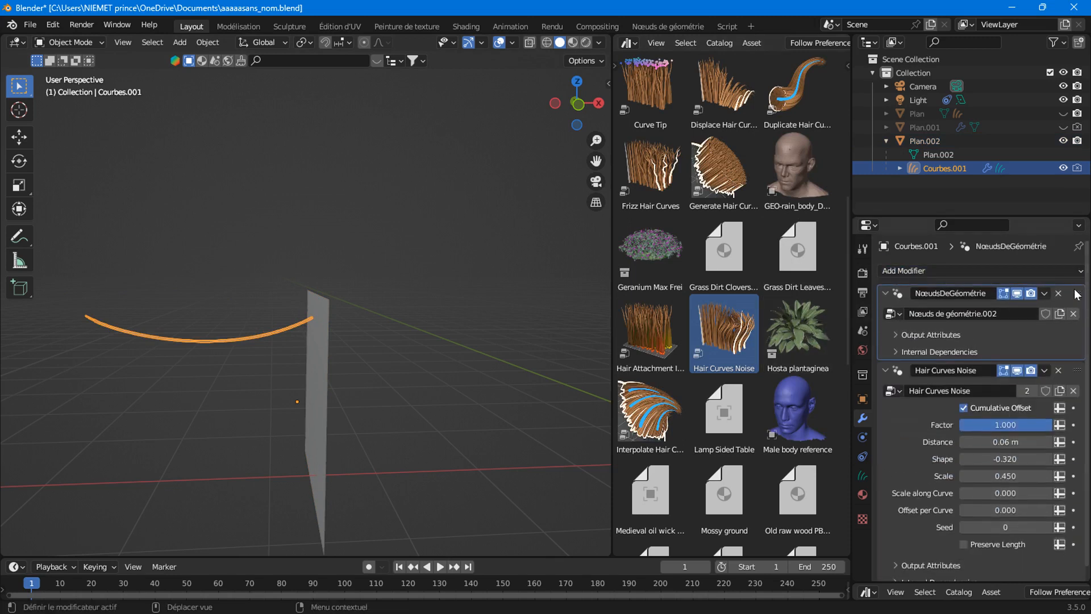
left_click(642, 27)
scroll(465, 379, "down", 6)
middle_click_drag(619, 438, 222, 433)
scroll(228, 434, "up", 5)
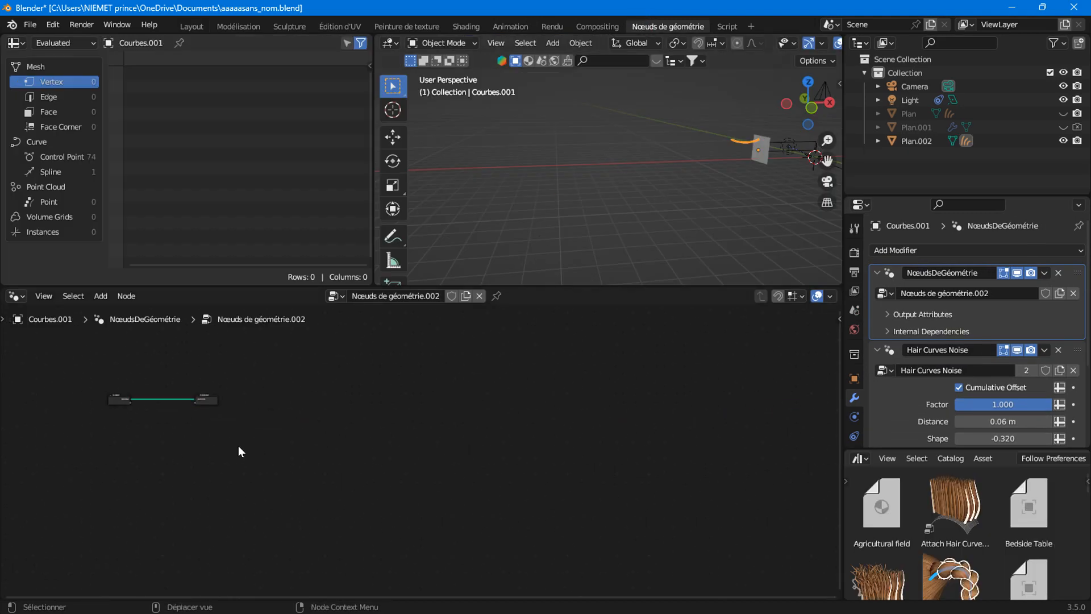
scroll(240, 448, "up", 4)
middle_click_drag(312, 461, 557, 501)
scroll(441, 471, "up", 10)
middle_click_drag(387, 458, 635, 554)
scroll(495, 500, "up", 6)
scroll(495, 500, "up", 2)
middle_click_drag(469, 498, 446, 455)
Insert a Set Position node on the geometry link and expose its Offset as the Décalage input.
right_click(411, 372)
mouse_move(412, 373)
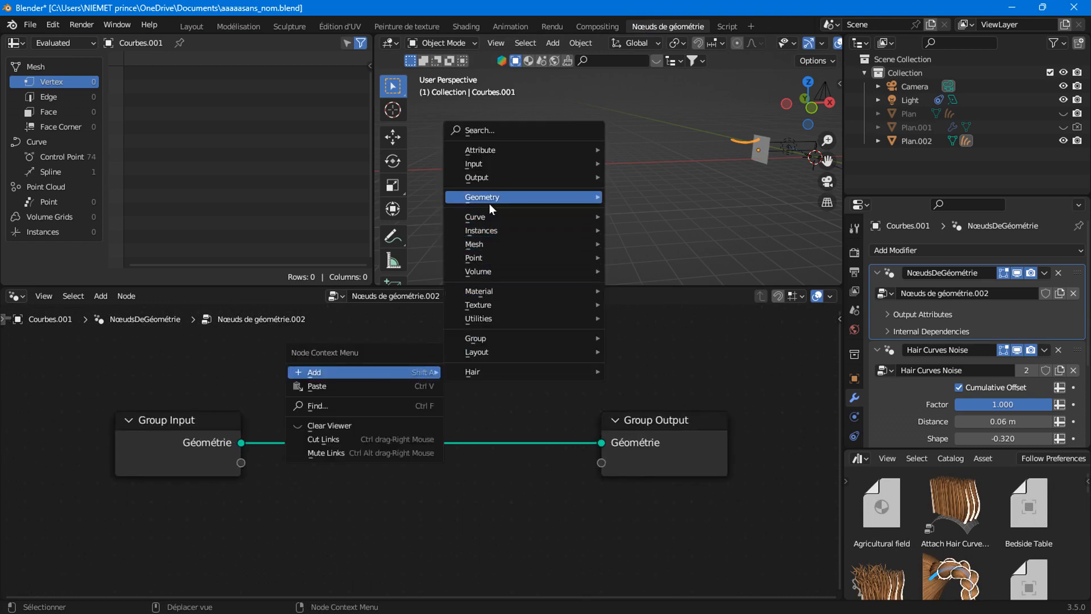
mouse_move(489, 200)
mouse_move(687, 245)
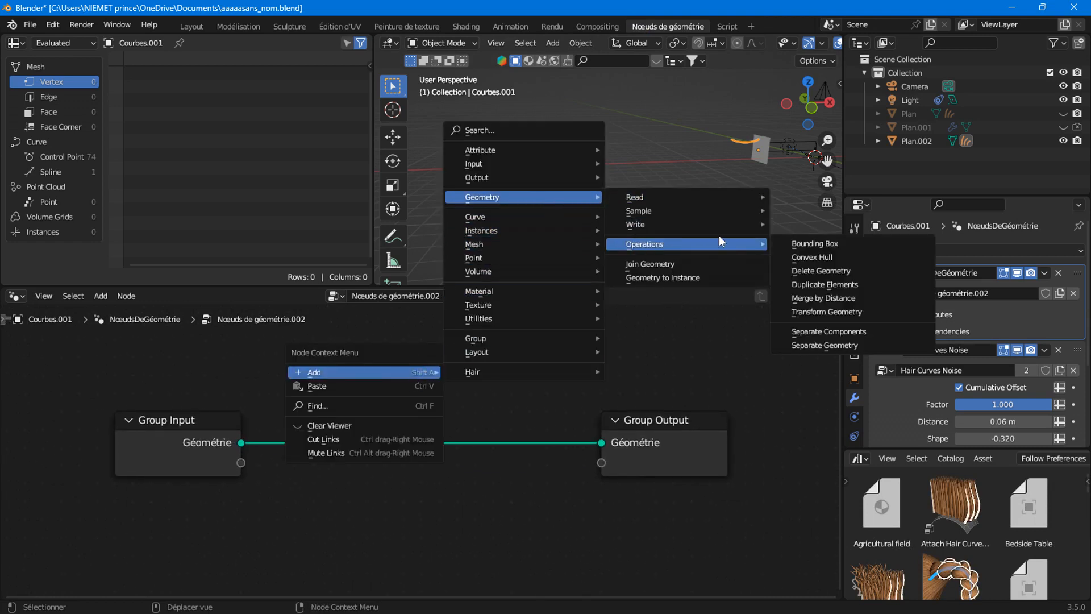
mouse_move(722, 225)
left_click(813, 237)
left_click(424, 398)
left_click_drag(244, 467, 361, 476)
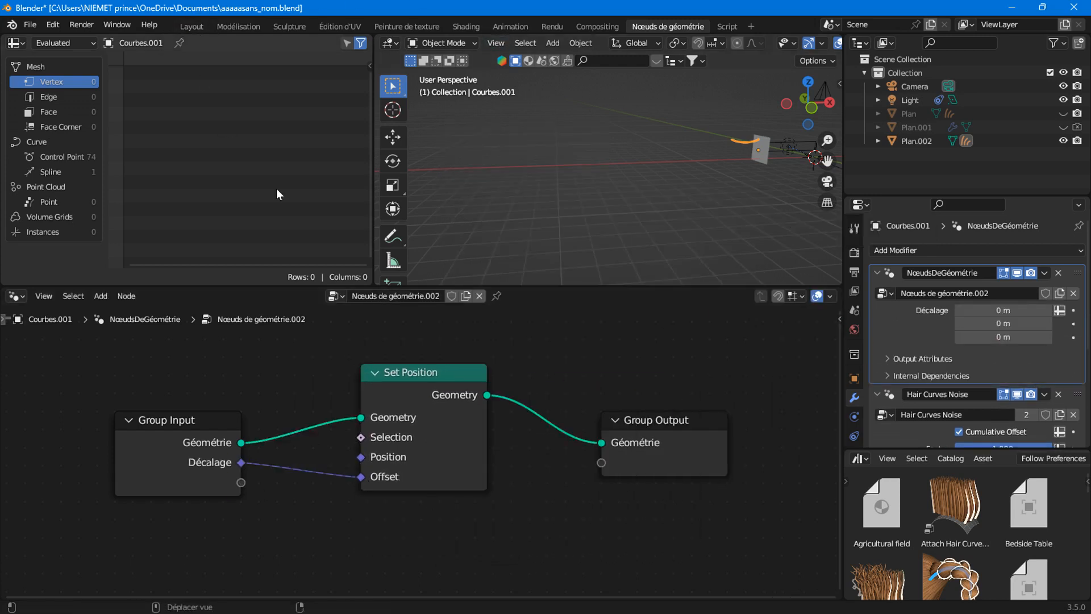
left_click(192, 26)
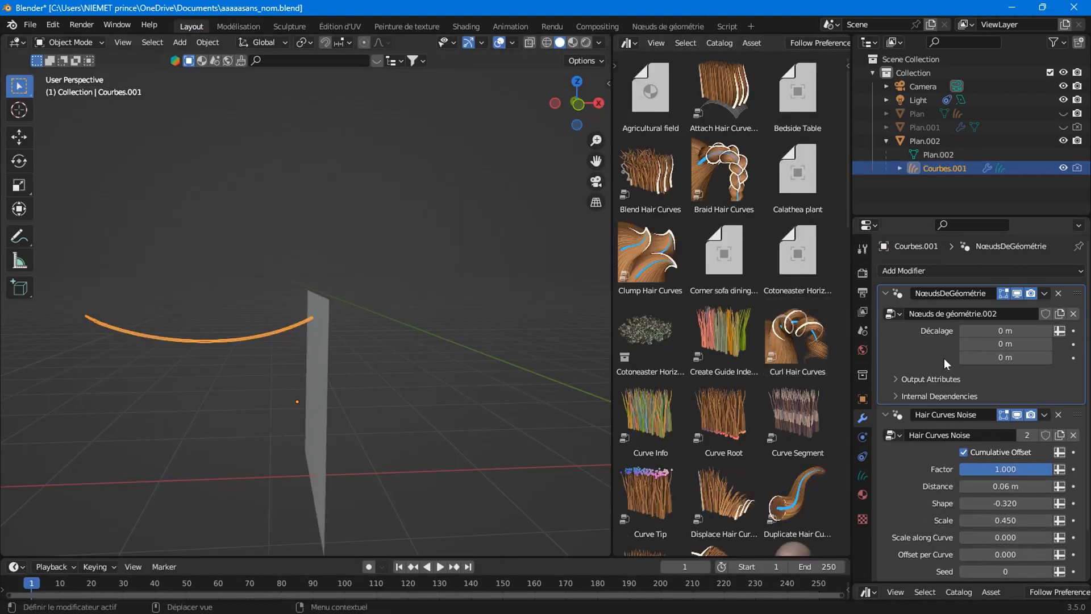
Raise the curve's Décalage Z to 0.2 m, undo a trial plane move, and reselect Courbes.001.
middle_click_drag(164, 348, 312, 345, "shift")
left_click_drag(997, 362, 1026, 362)
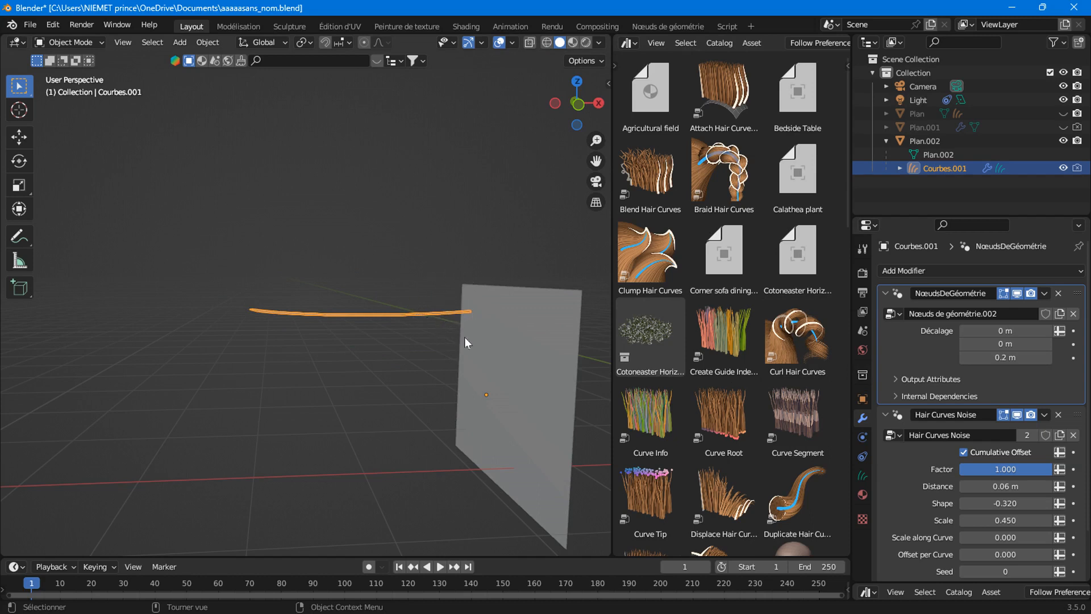
left_click(531, 337)
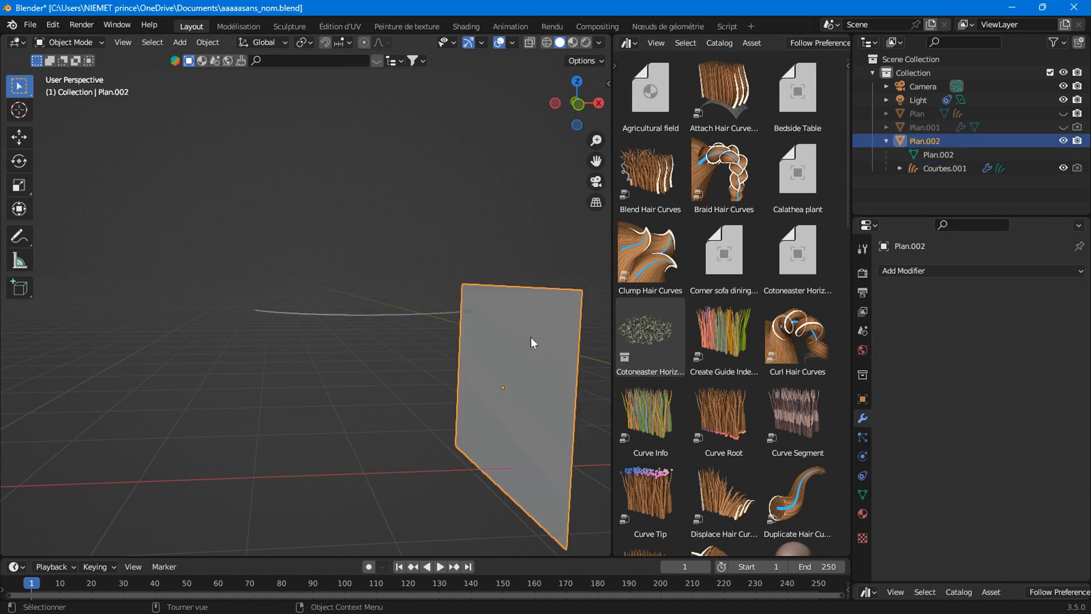
left_click_drag(524, 346, 346, 290)
left_click(399, 241)
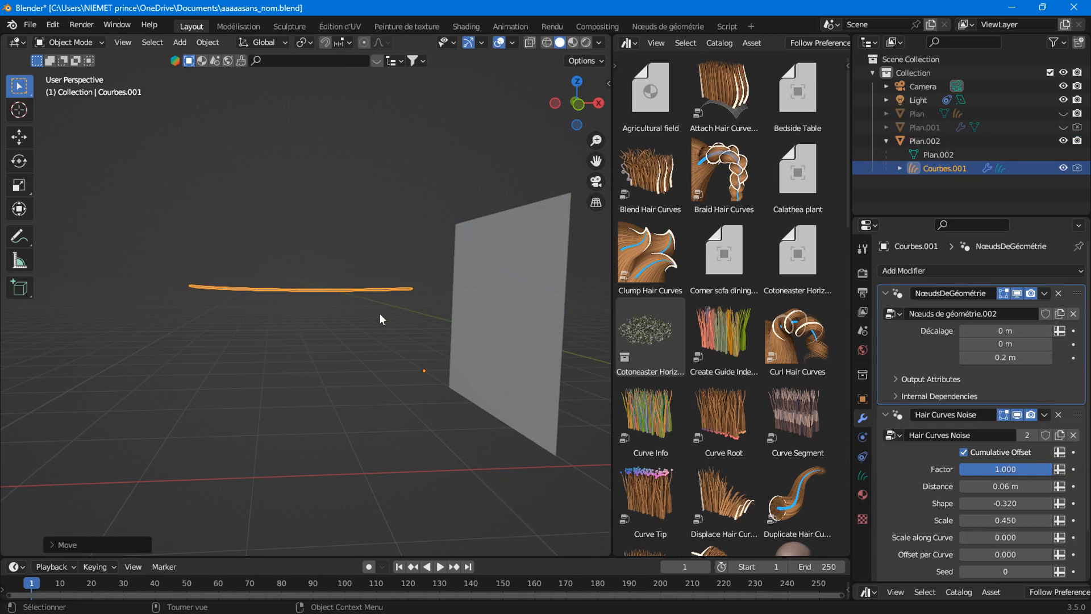
key("ctrl+z")
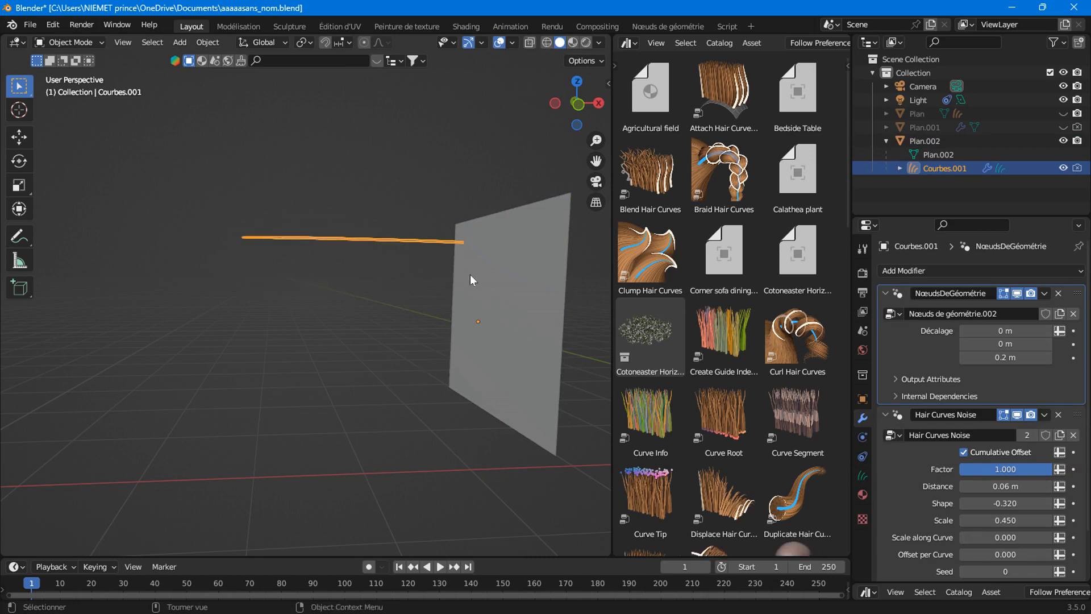
key("ctrl+z")
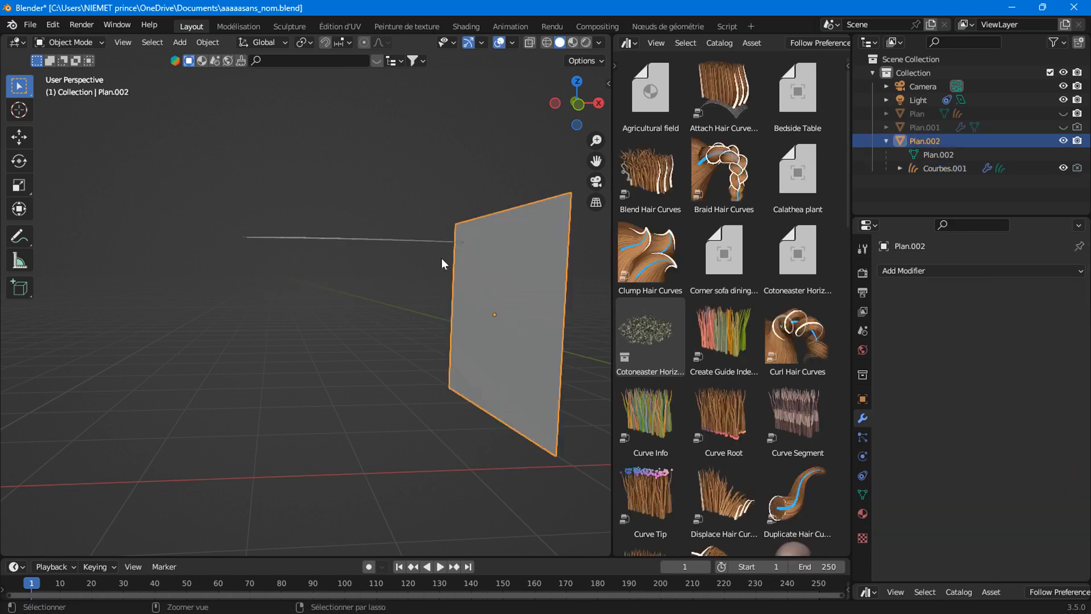
key("ctrl+z")
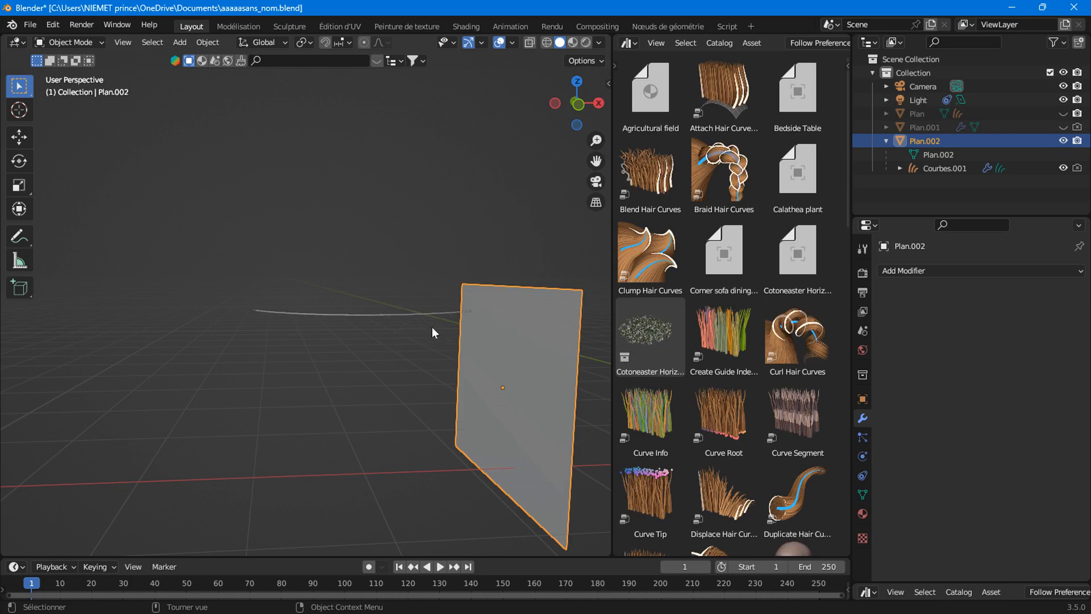
left_click(405, 317)
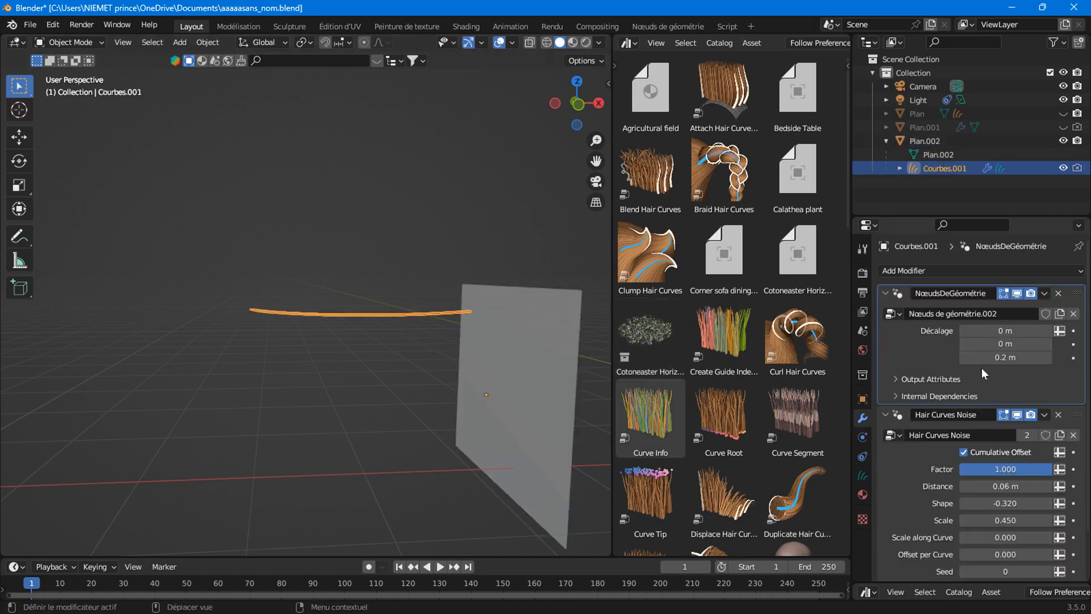
Set Décalage Z to -0.02 m and raise the Hair Curves Noise Scale to 1.400.
left_click_drag(1005, 357, 983, 357)
scroll(968, 472, "down", 2)
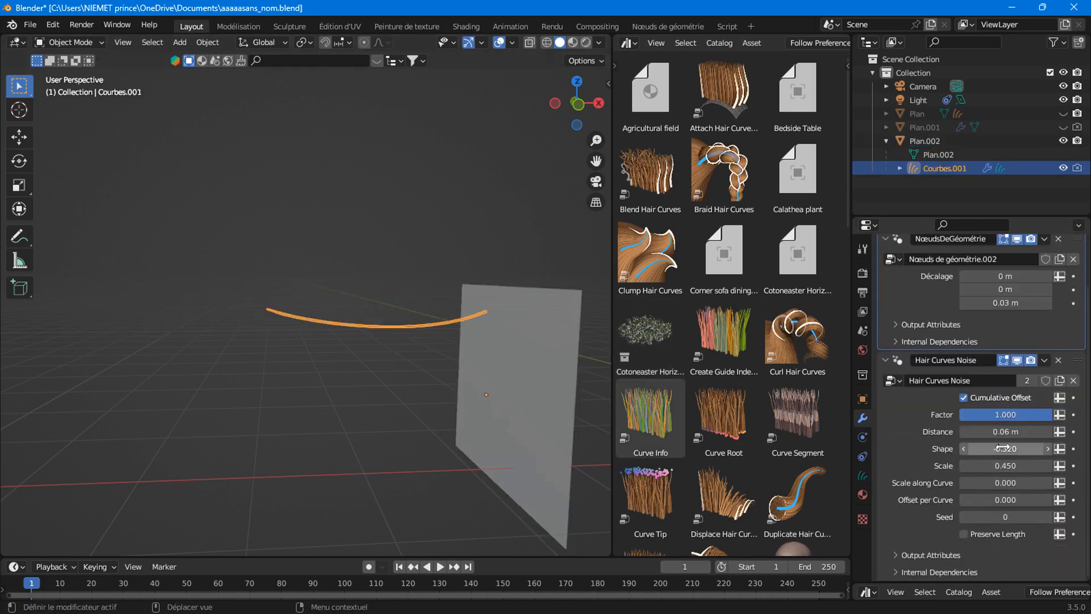
left_click_drag(968, 464, 1009, 457)
mouse_move(1005, 303)
left_mouse_down()
mouse_move(1055, 303)
mouse_move(1003, 303)
left_mouse_up()
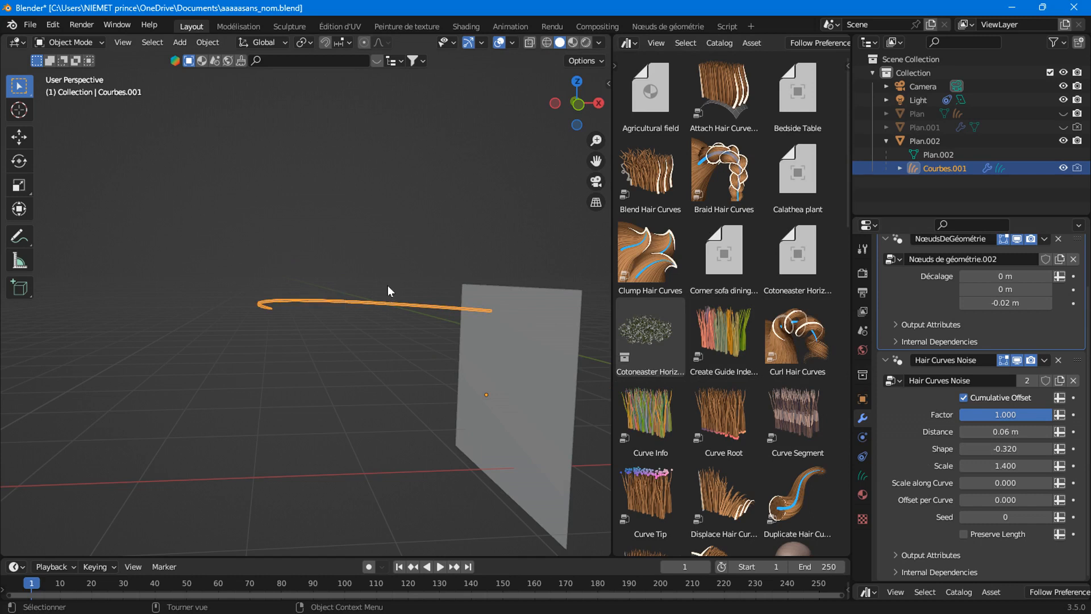
scroll(392, 286, "down", 10)
middle_click_drag(412, 291, 413, 306)
left_click(1063, 113)
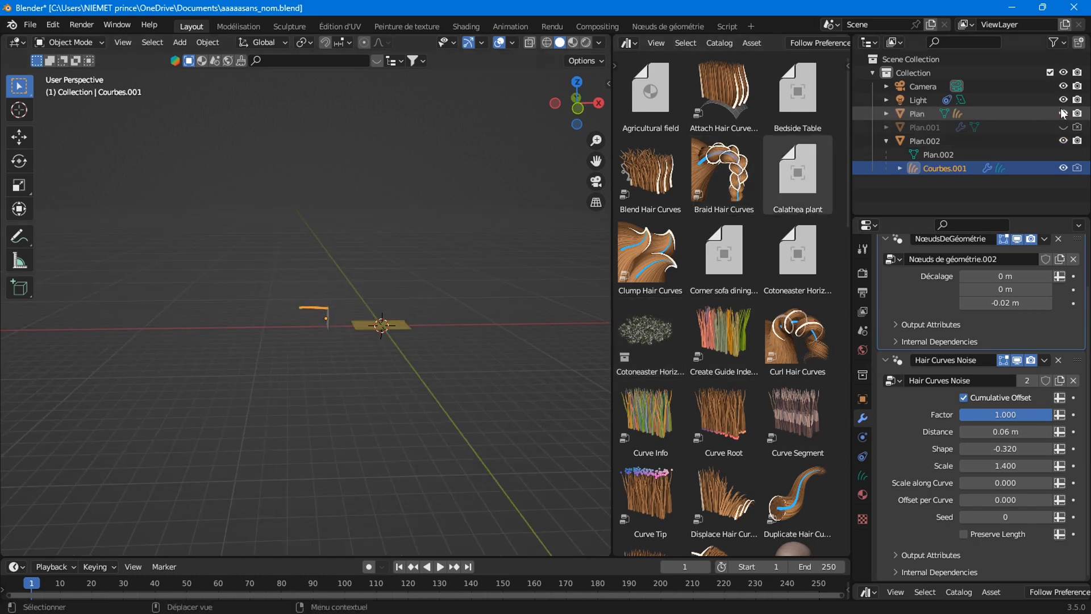
left_click(887, 113)
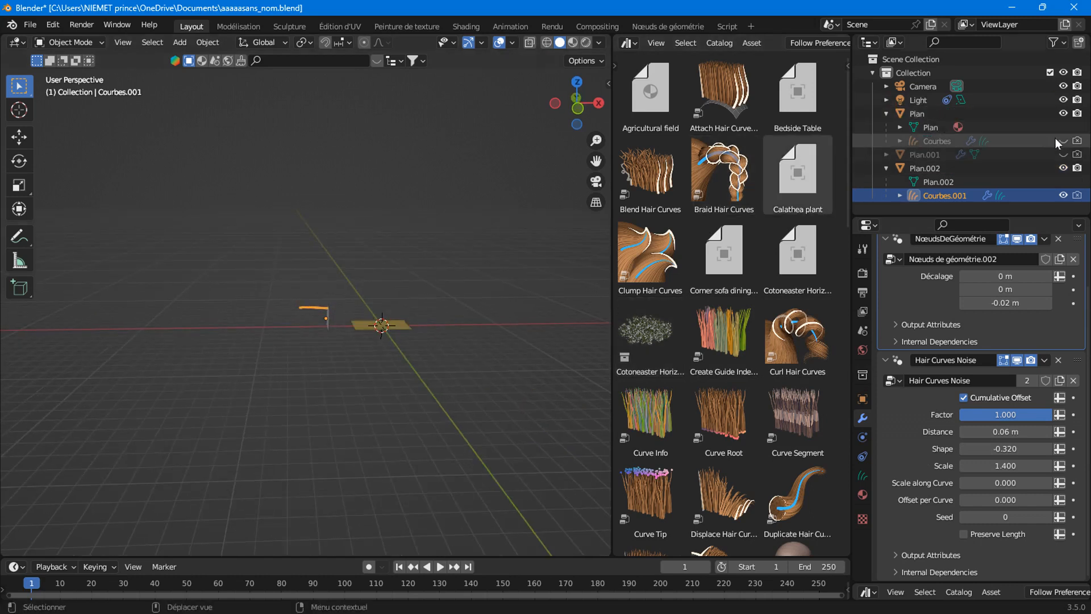
scroll(353, 339, "up", 10)
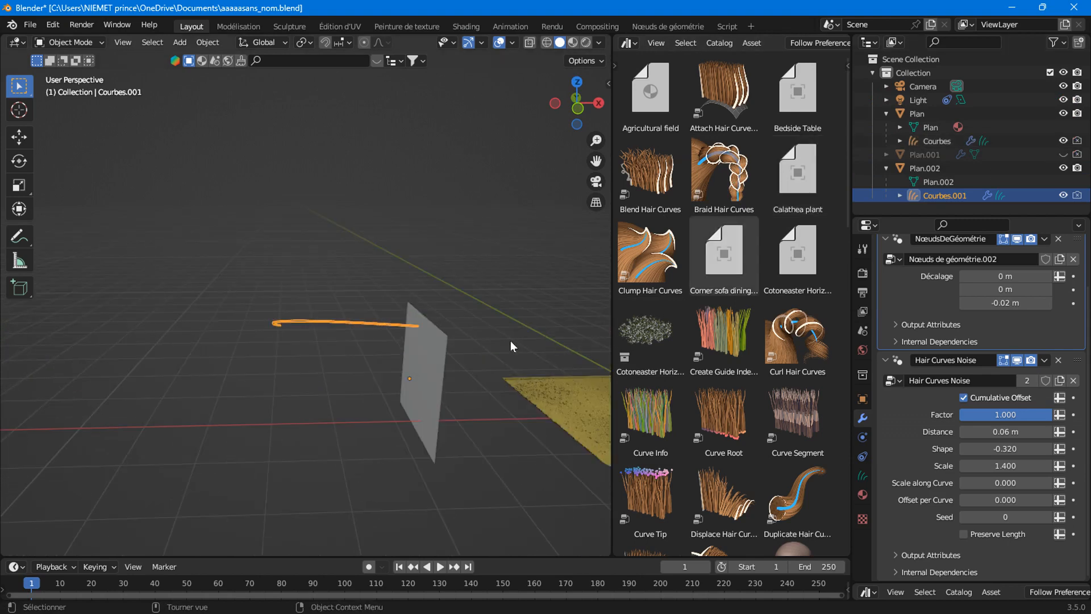
middle_click_drag(475, 353, 303, 295, "shift")
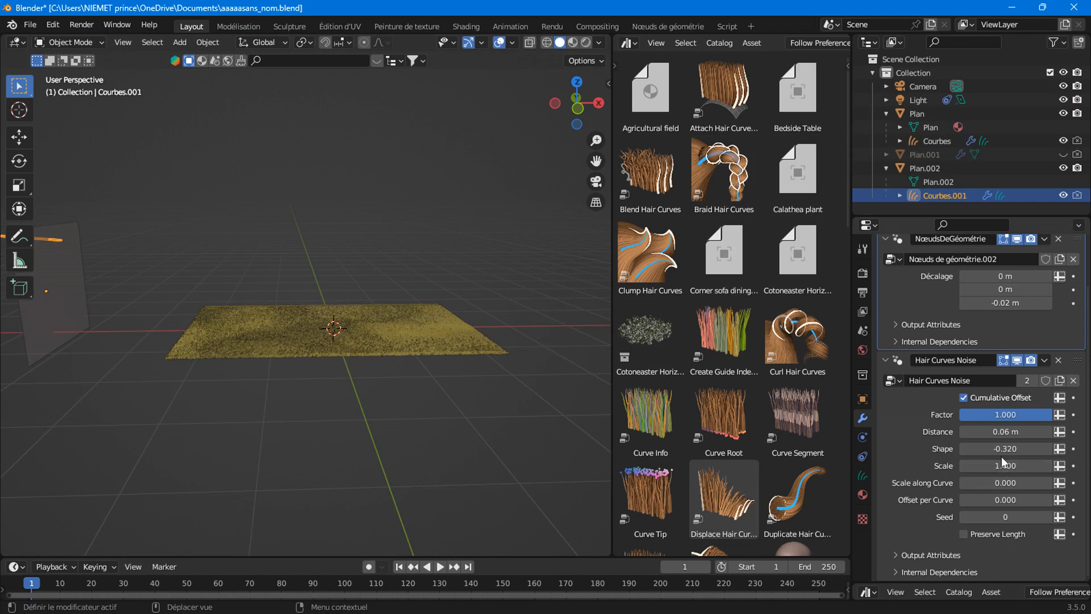
left_click(1063, 141)
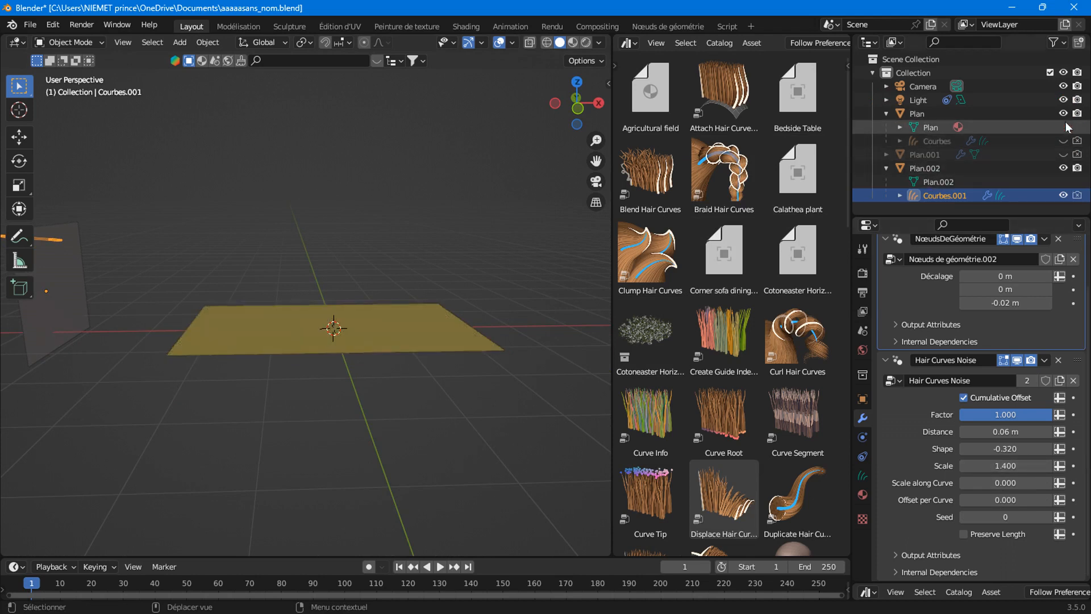
left_click(888, 115)
left_click(1063, 113)
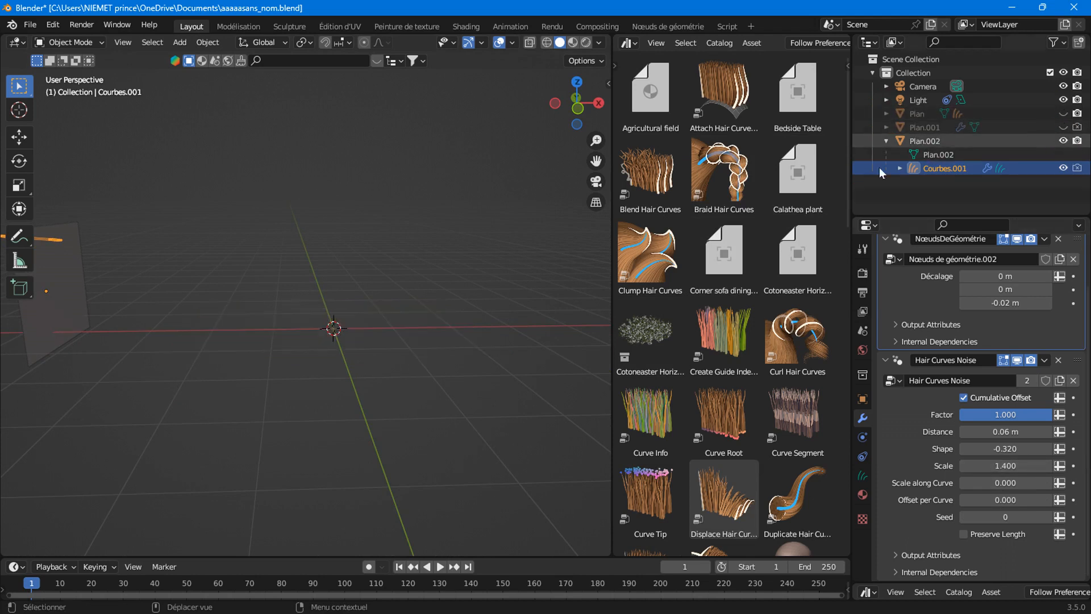
middle_click_drag(215, 343, 462, 353)
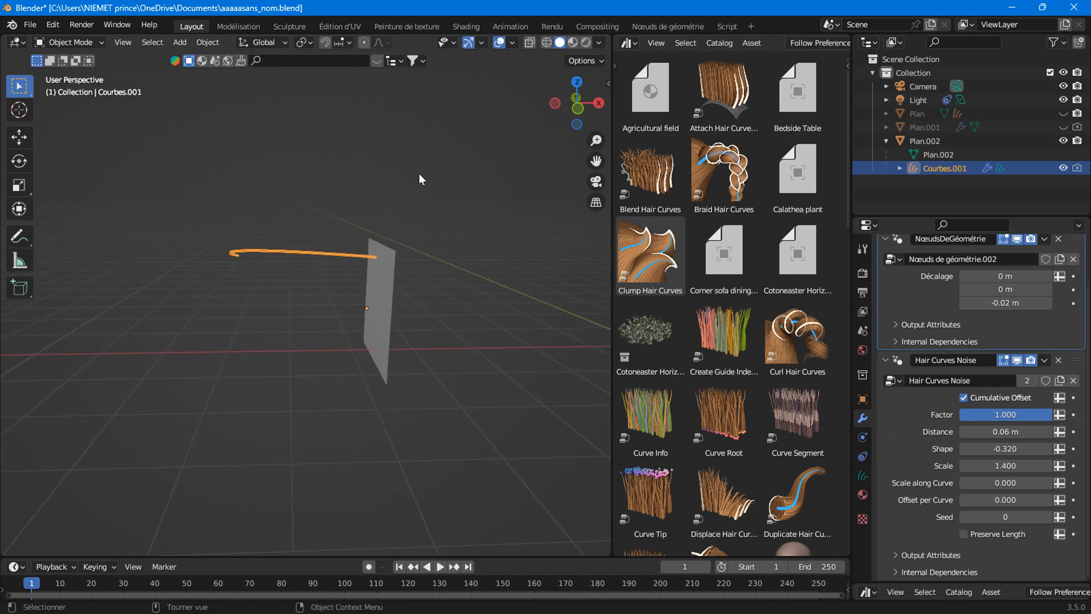
Reset noise Scale to 0, drag it to 0.450, and switch Courbes.001 to Sculpt Mode.
left_click(981, 464)
type("0")
key("Return")
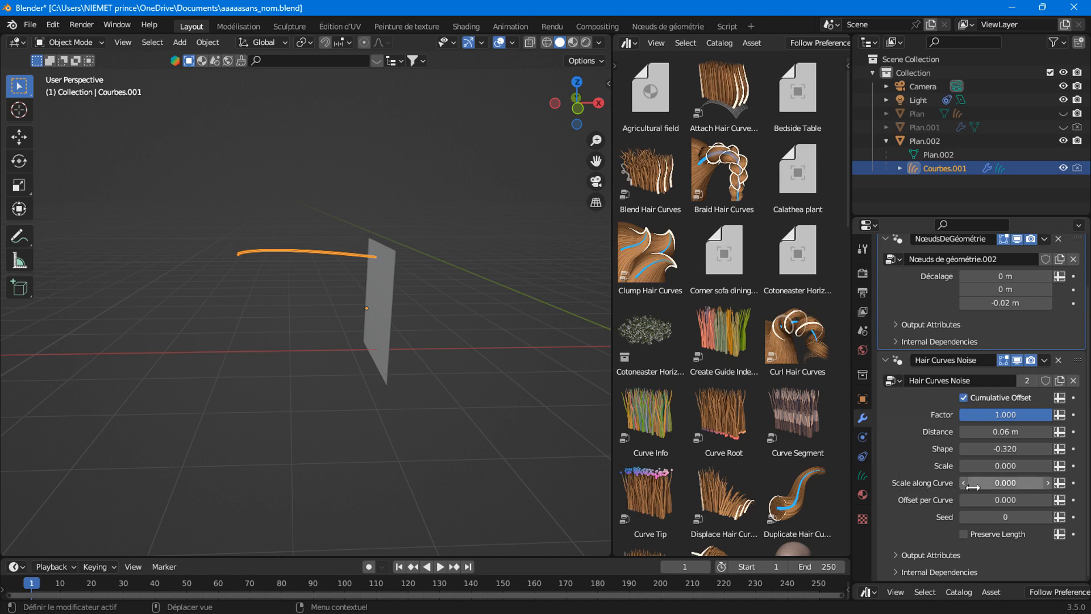
middle_click_drag(301, 281, 370, 329, "shift")
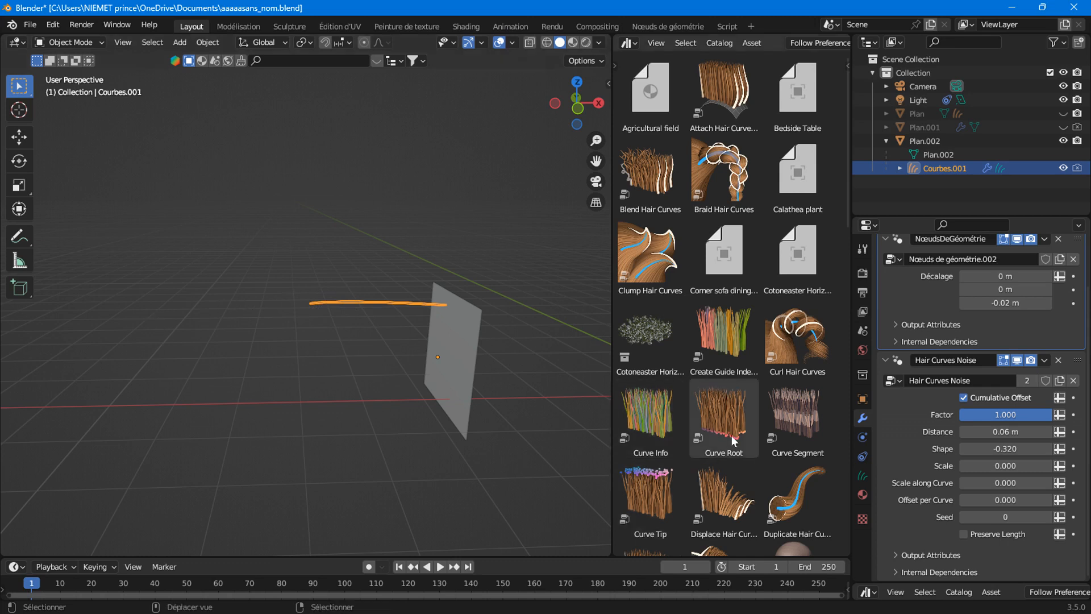
left_click_drag(994, 466, 961, 466)
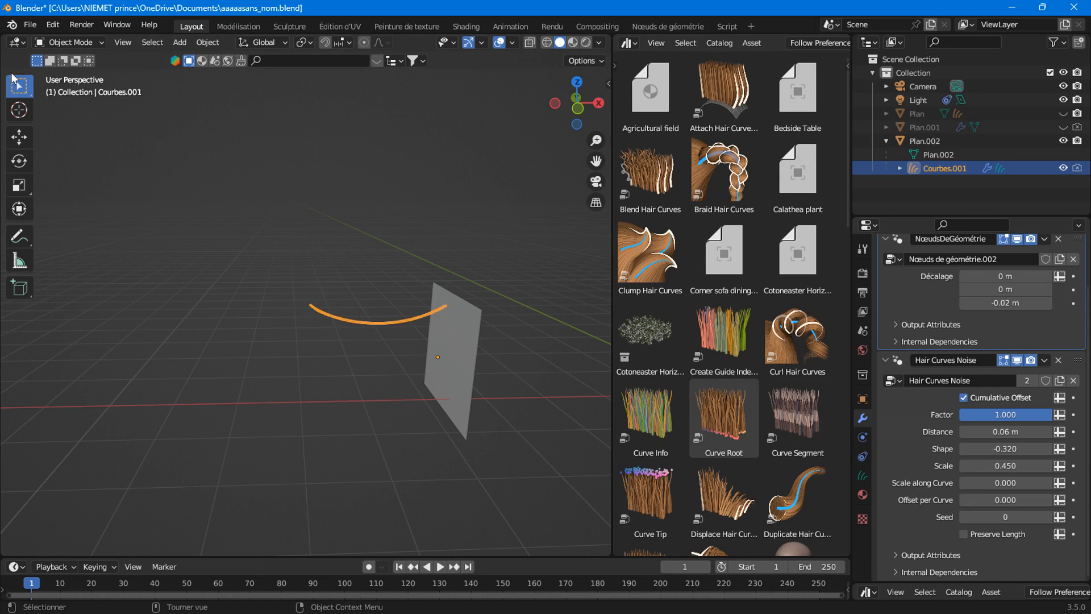
left_click(71, 43)
left_click(68, 96)
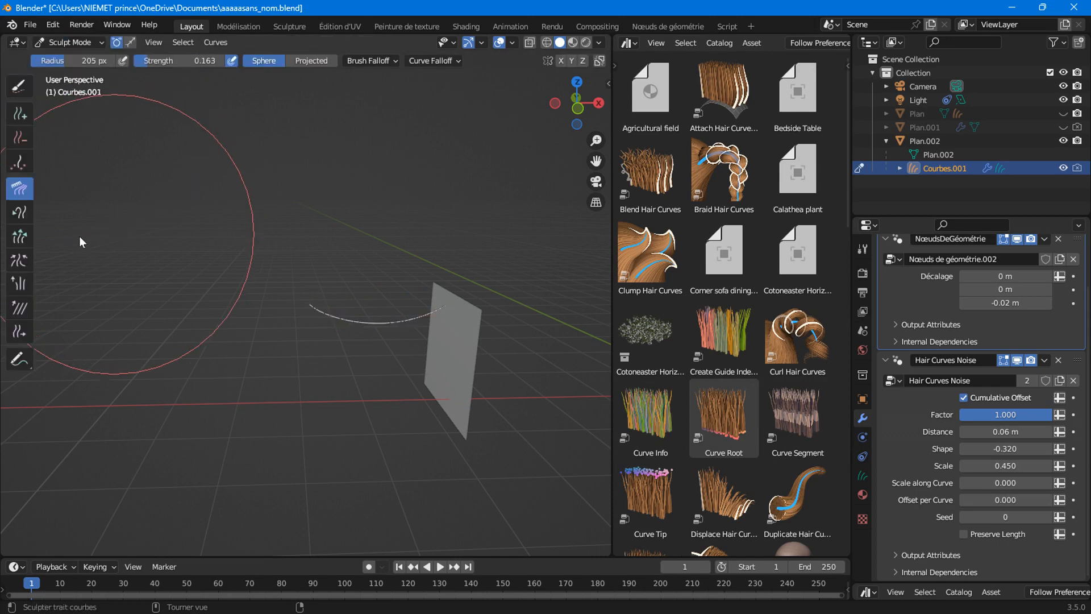
Try Snake Hook strokes pulling the curve's end left, undo the last one, and return to Object Mode.
left_click(28, 212)
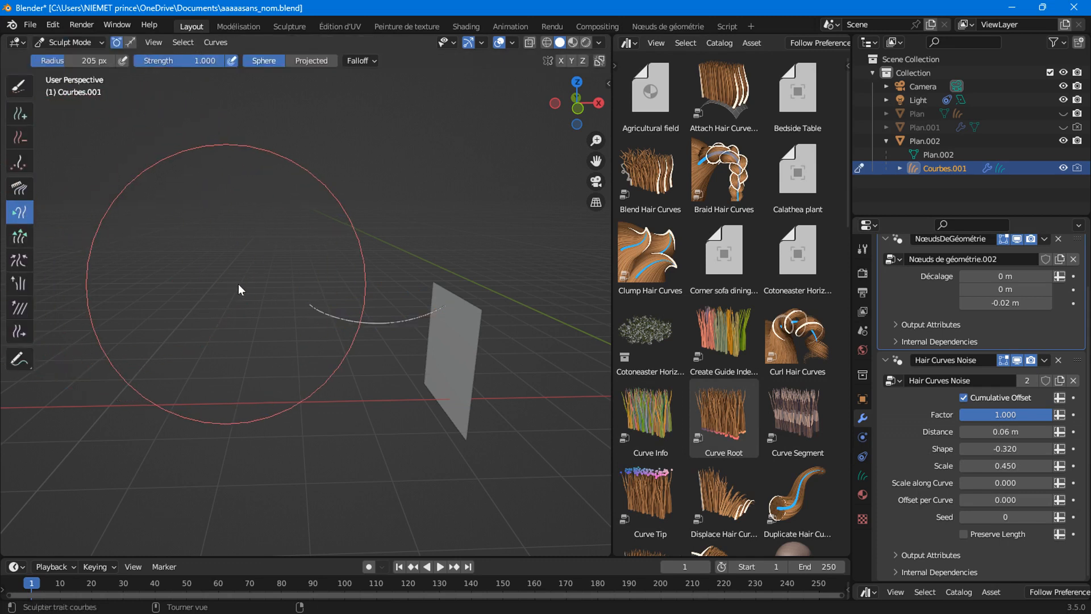
scroll(312, 327, "up", 3)
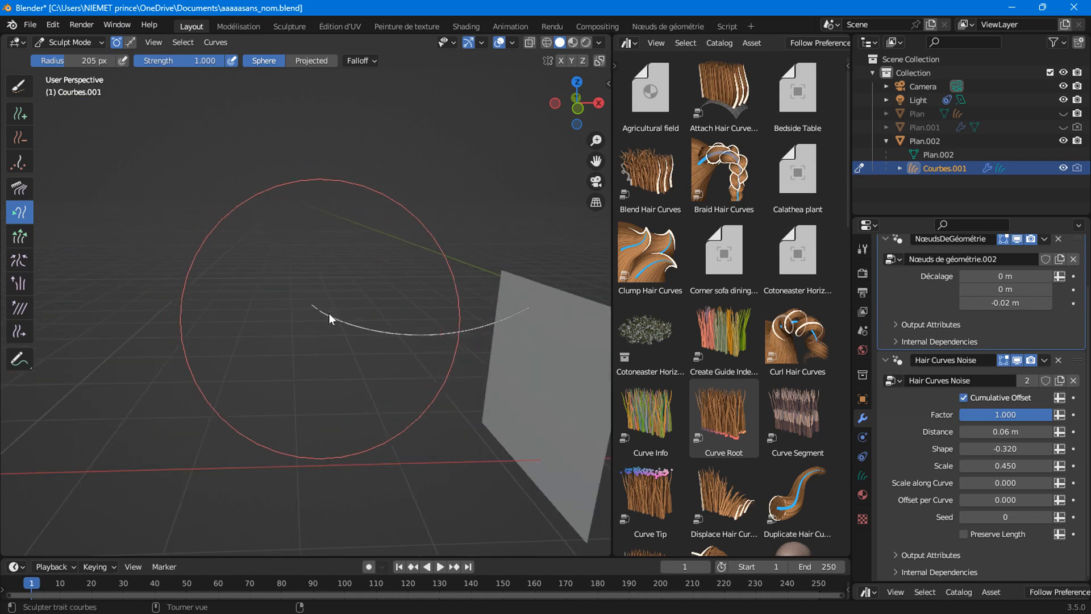
mouse_move(329, 310)
left_mouse_down()
mouse_move(240, 314)
mouse_move(100, 272)
mouse_move(150, 307)
mouse_move(242, 316)
left_mouse_up()
mouse_move(328, 333)
left_mouse_down()
mouse_move(107, 297)
mouse_move(169, 315)
left_mouse_up()
mouse_move(244, 328)
left_mouse_down()
mouse_move(80, 275)
mouse_move(274, 335)
left_mouse_up()
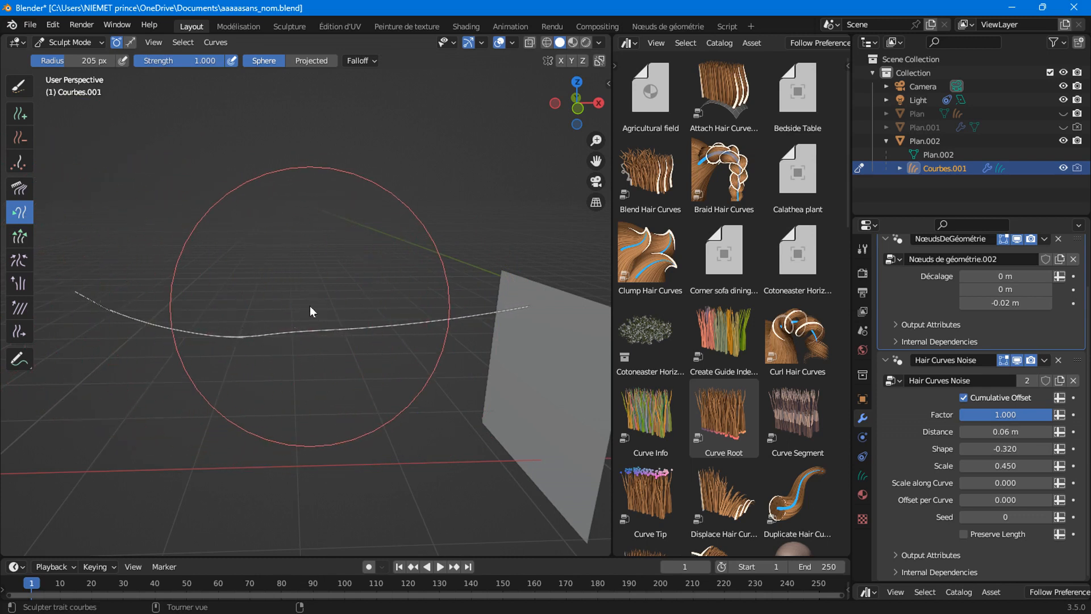
key("ctrl+z")
key("ctrl+z")
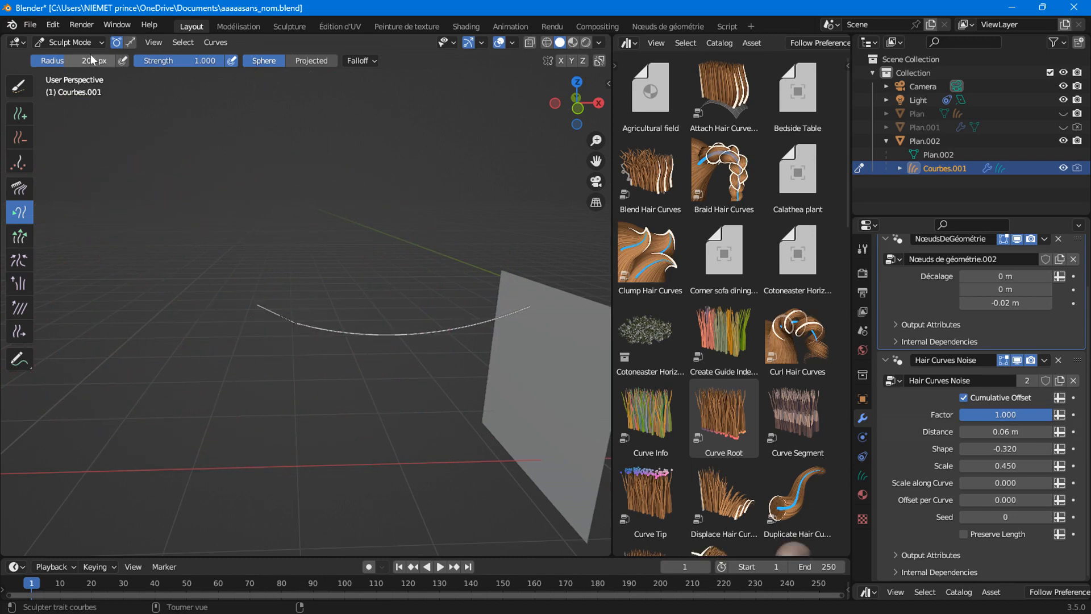
left_click(68, 42)
left_click(78, 56)
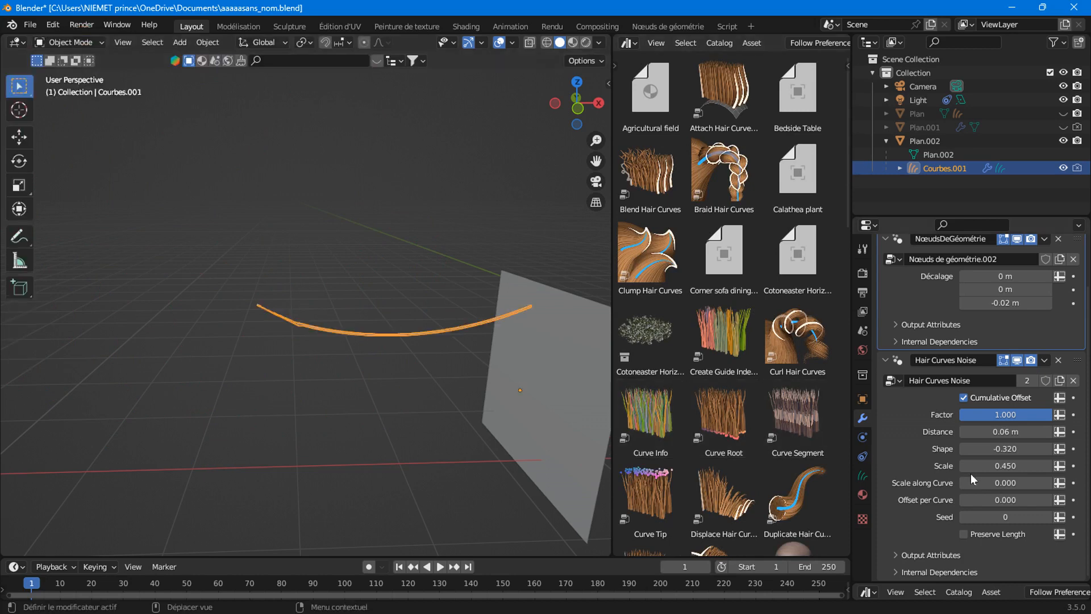
Set noise Scale to 0 and raise Scale along Curve to make the hair wavy.
left_click(995, 467)
type("0")
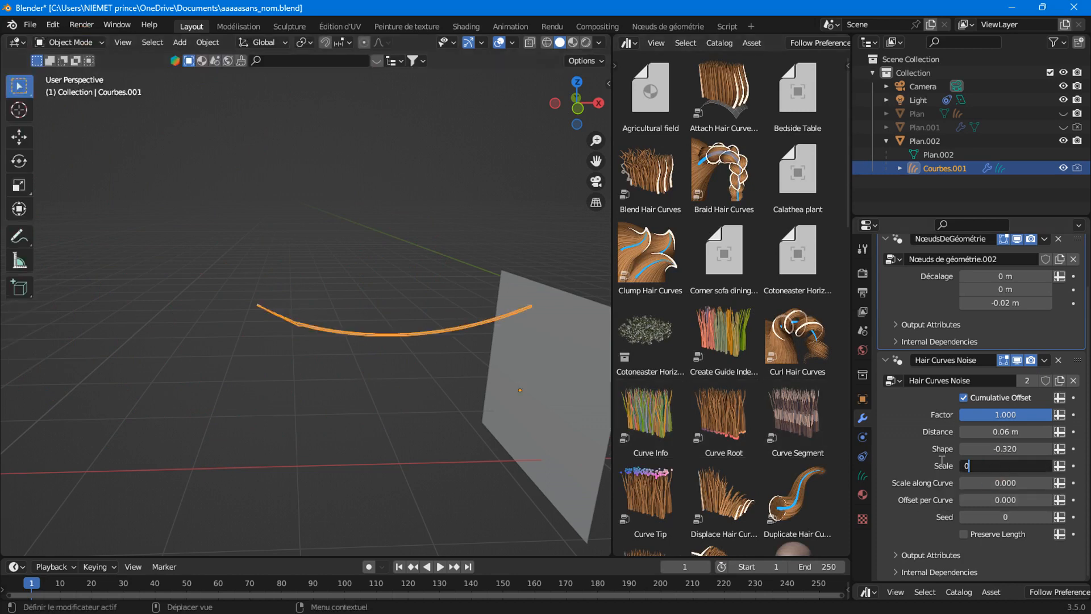
left_click(936, 465)
mouse_move(982, 479)
left_mouse_down()
mouse_move(1039, 483)
mouse_move(984, 483)
left_mouse_up()
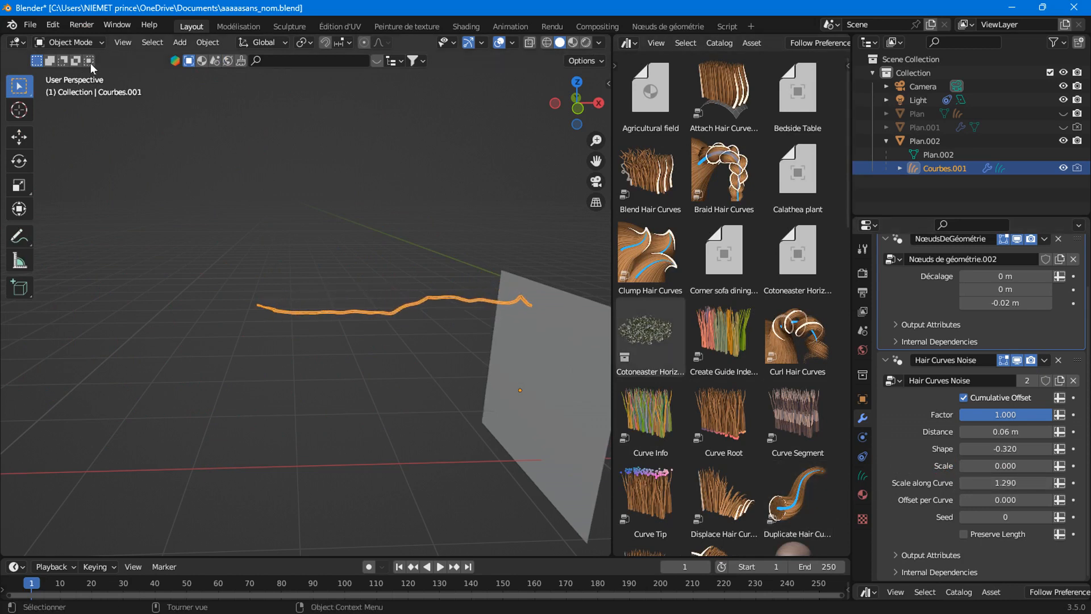
In Sculpt Mode, stretch the curve's left end far to the left.
left_click(70, 41)
left_click(64, 89)
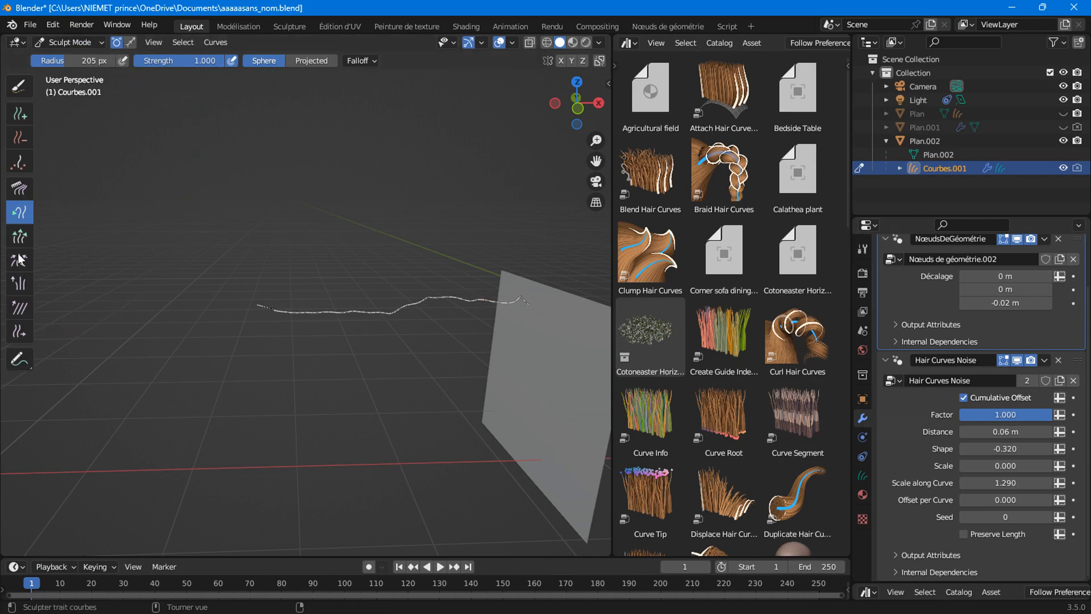
left_click_drag(253, 298, 120, 311)
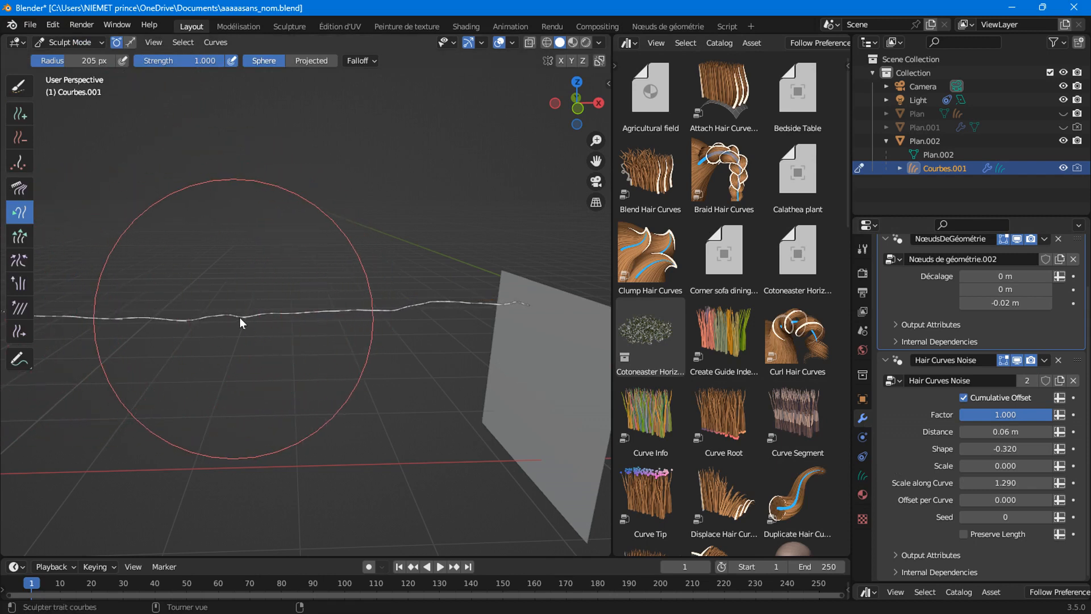
scroll(153, 341, "down", 3)
mouse_move(110, 297)
left_mouse_down()
mouse_move(74, 300)
mouse_move(73, 310)
left_mouse_up()
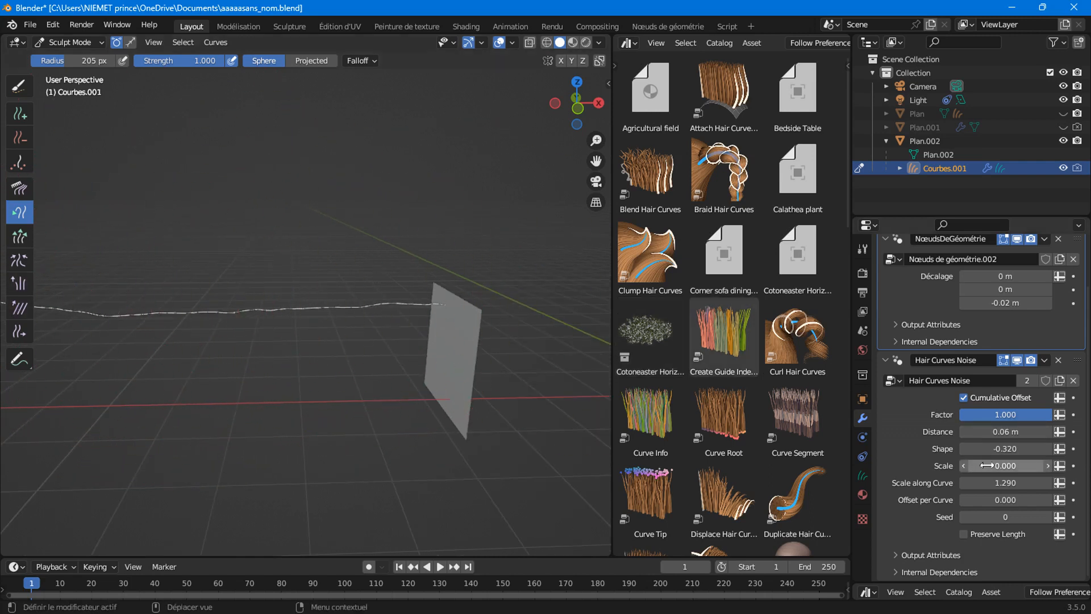
Adjust Scale along Curve to 0.840 and then 1.000, and pull the hair tip up-left.
mouse_move(1005, 482)
left_mouse_down()
mouse_move(1022, 483)
mouse_move(946, 482)
mouse_move(998, 482)
left_mouse_up()
left_click_drag(994, 433, 1022, 433)
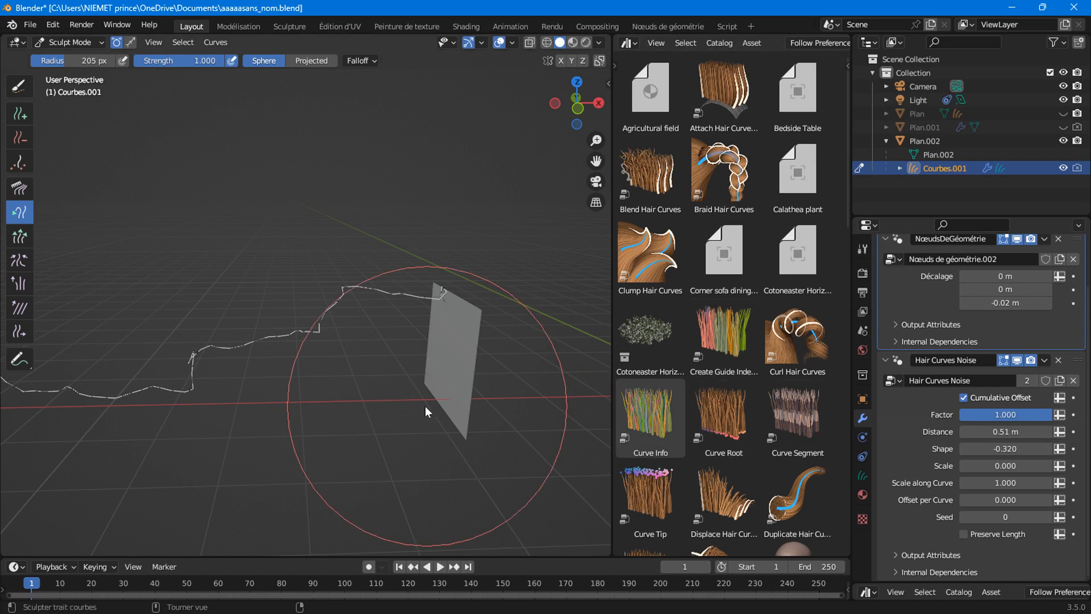
scroll(344, 401, "down", 3)
left_click_drag(114, 330, 7, 275)
scroll(117, 410, "down", 5)
mouse_move(158, 319)
left_mouse_down()
mouse_move(125, 291)
mouse_move(116, 254)
mouse_move(77, 305)
mouse_move(68, 342)
mouse_move(134, 280)
mouse_move(200, 316)
mouse_move(164, 312)
mouse_move(110, 255)
mouse_move(153, 302)
mouse_move(77, 207)
mouse_move(166, 306)
mouse_move(118, 268)
left_mouse_up()
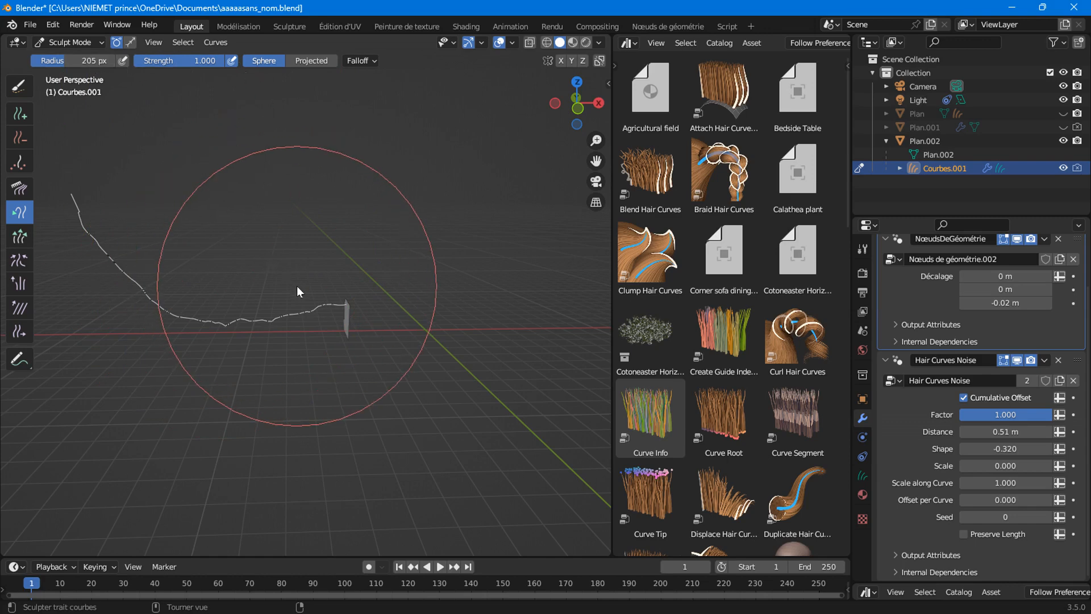
Undo the last sculpt stroke and return the hair object to Object Mode.
key("ctrl+z")
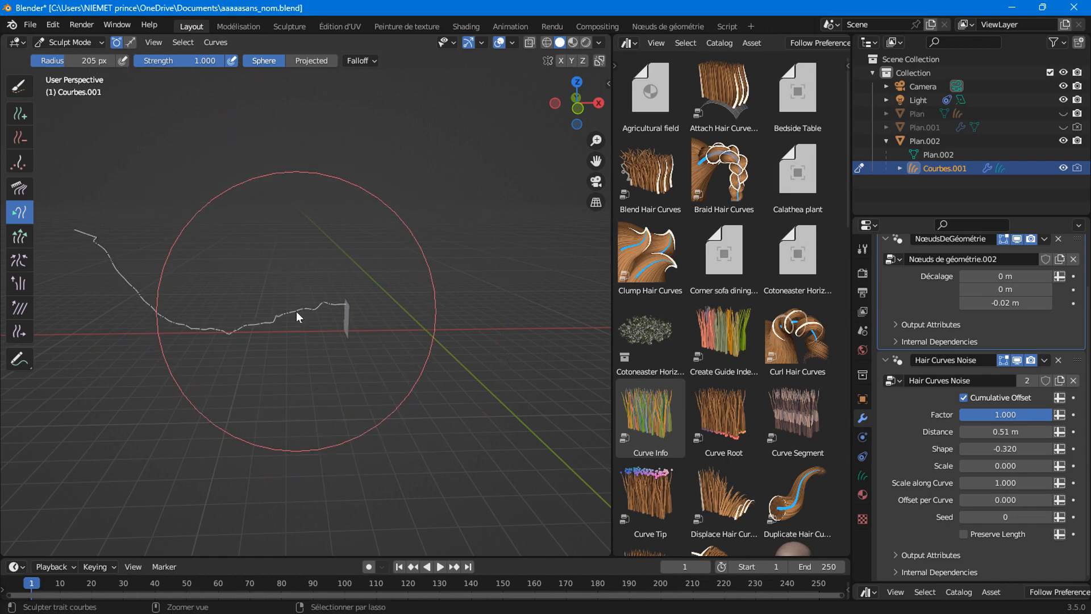
key("ctrl+z")
key("ctrl+z")
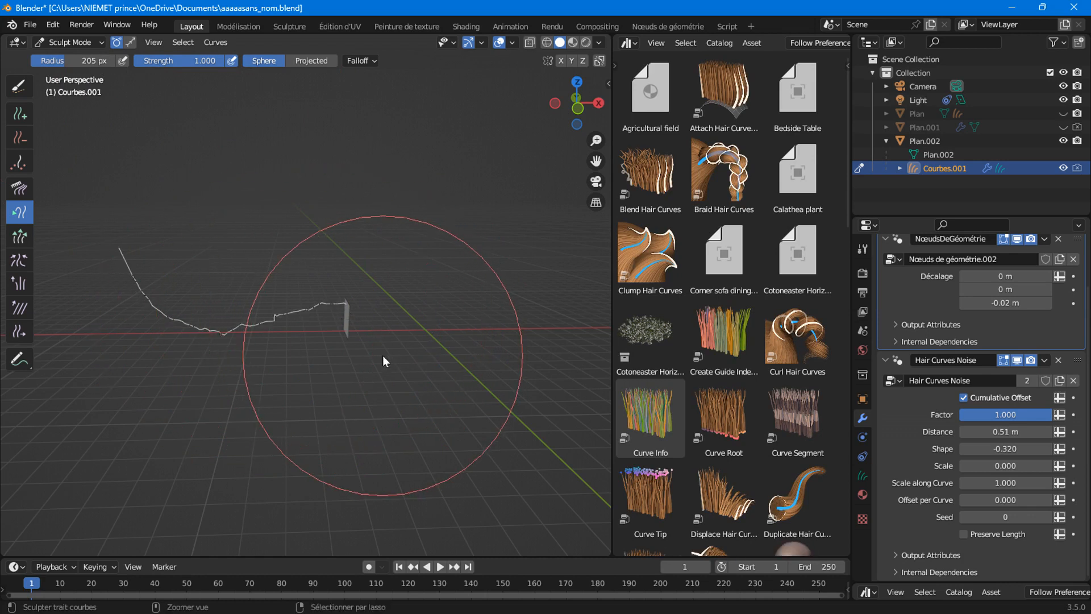
key("ctrl+z")
left_click(71, 42)
left_click(83, 57)
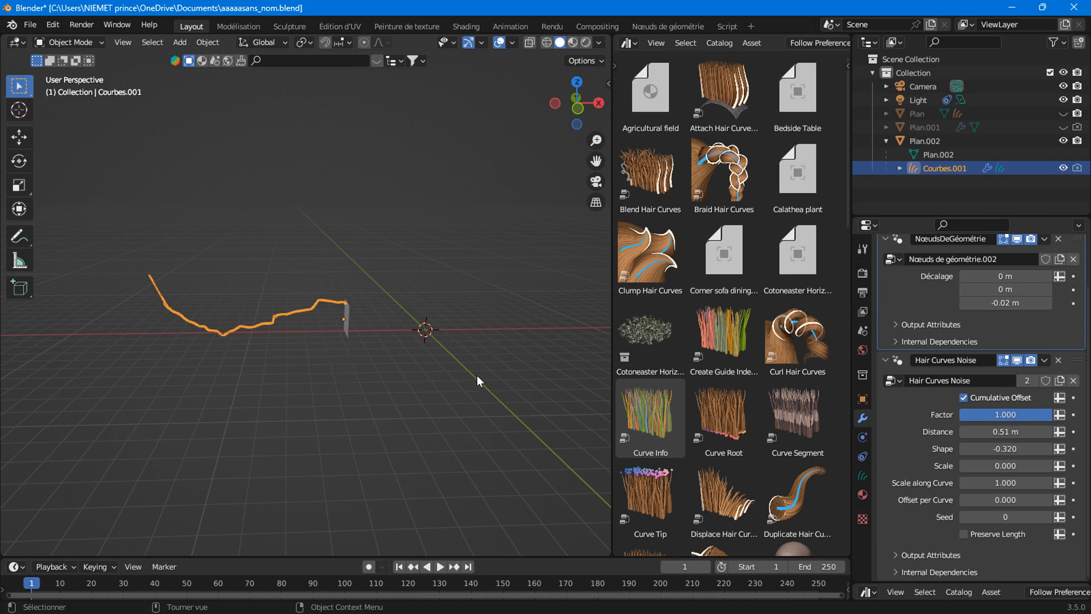
Set noise Scale and Scale along Curve to 0, lower Distance to 0, and return Offset per Curve to 0.
middle_click_drag(476, 367, 400, 319)
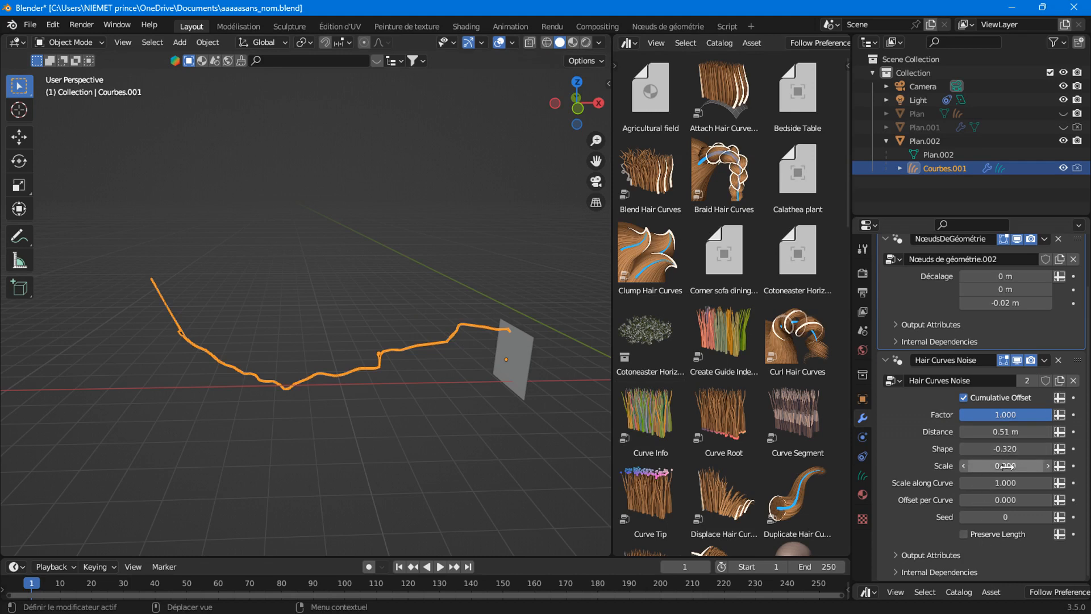
key("BackSpace")
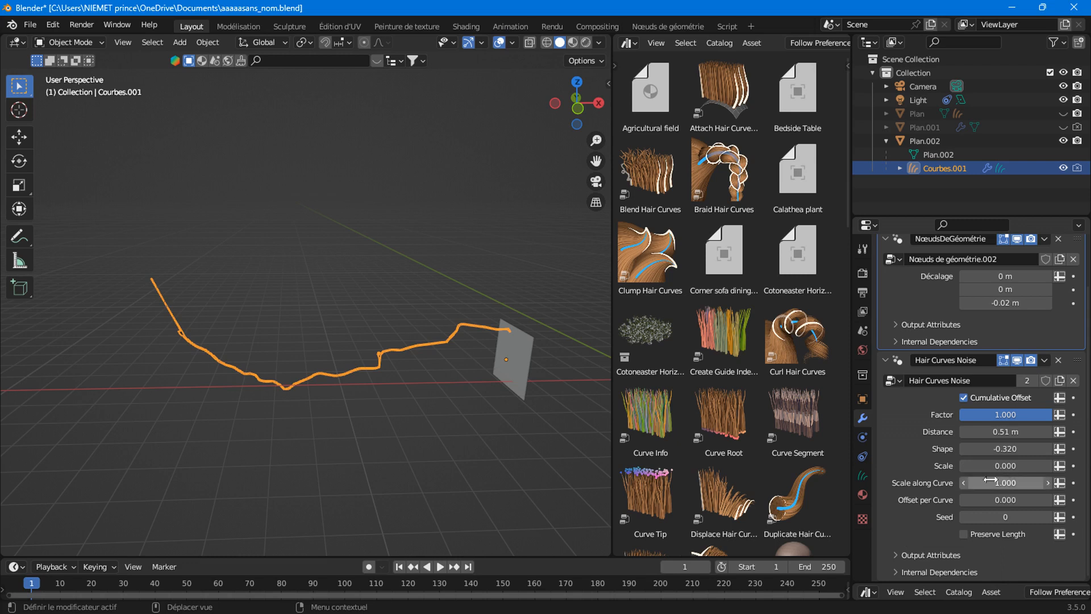
left_click(992, 482)
type("0")
left_click(913, 476)
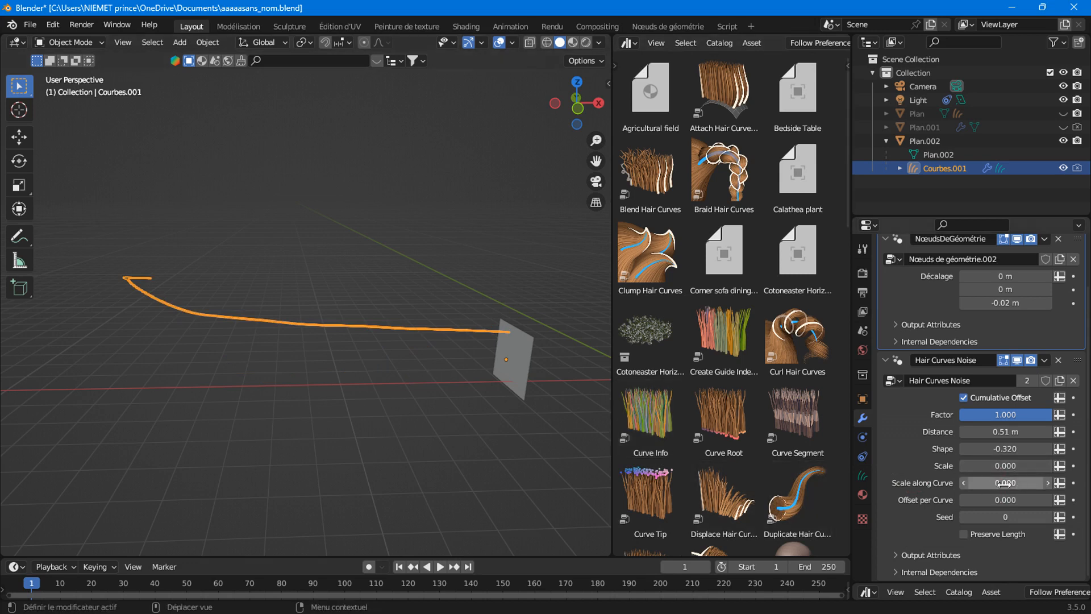
left_click_drag(979, 499, 1015, 499)
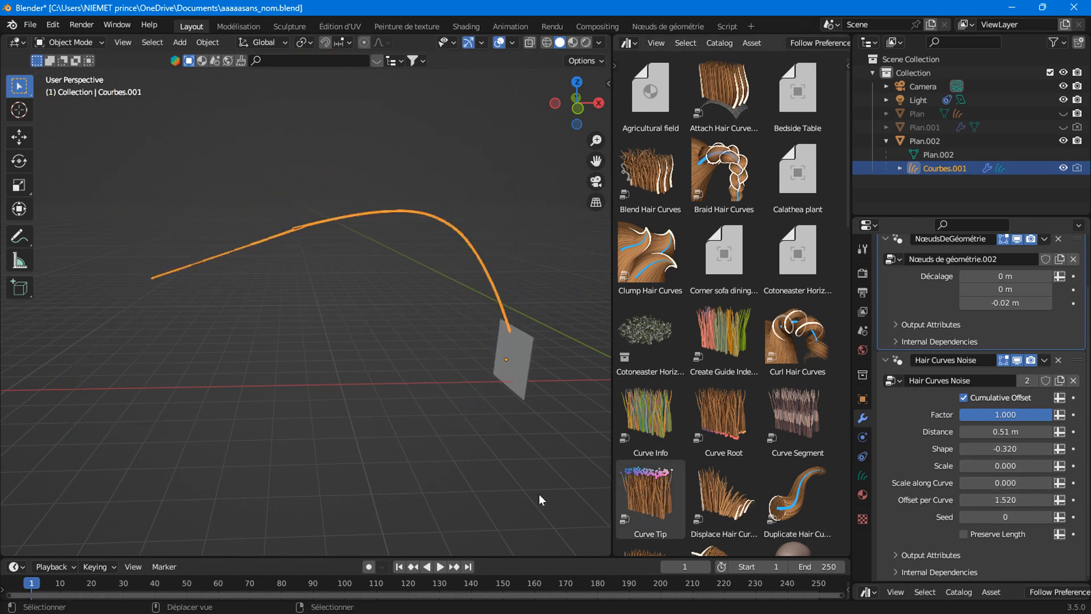
left_click_drag(1002, 431, 968, 431)
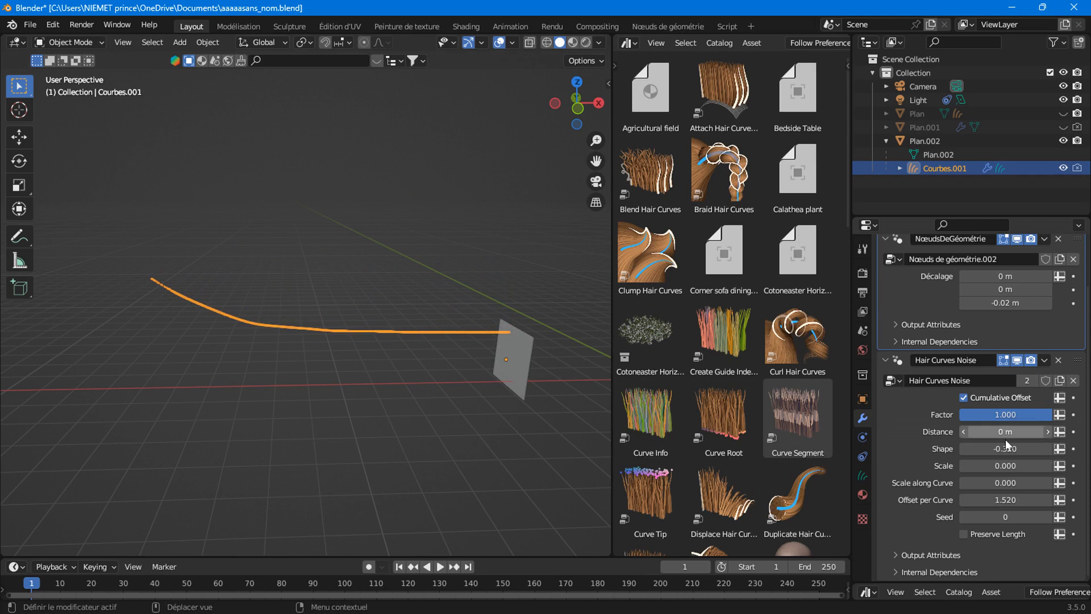
left_click_drag(983, 500, 963, 500)
Reselect the hair curves object and put it into Sculpt Mode.
middle_click_drag(468, 401, 288, 341)
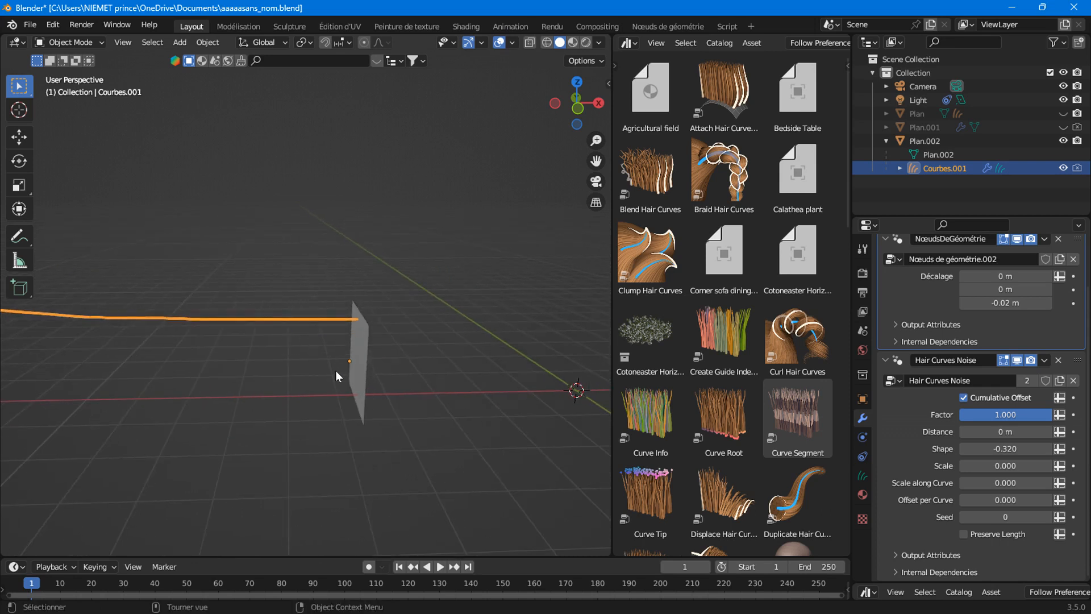
scroll(335, 370, "up", 6)
middle_click_drag(433, 332, 370, 303, "shift")
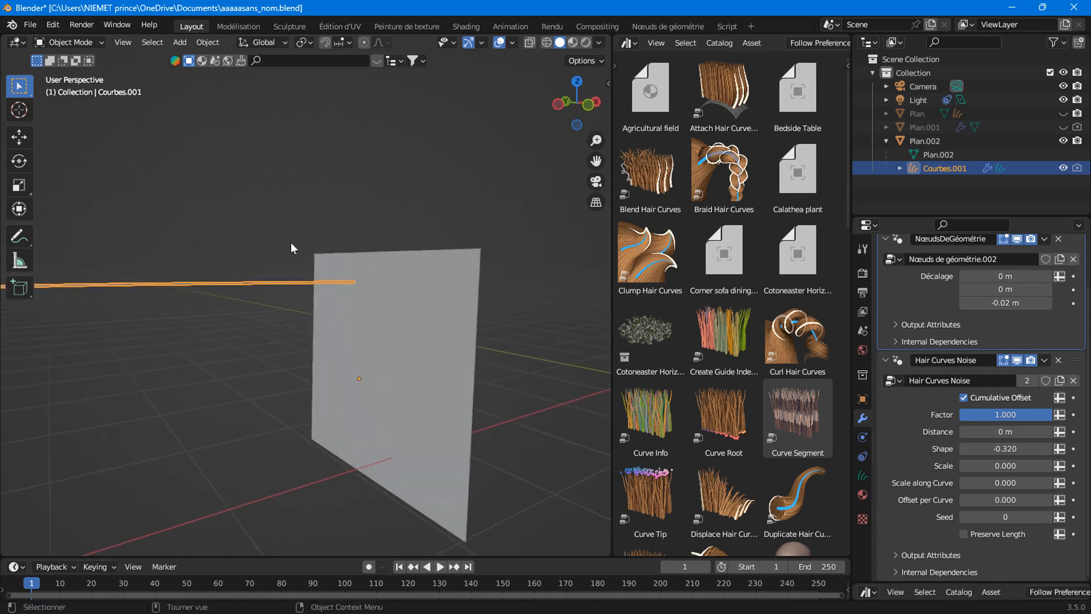
left_click(388, 330)
left_click(152, 280)
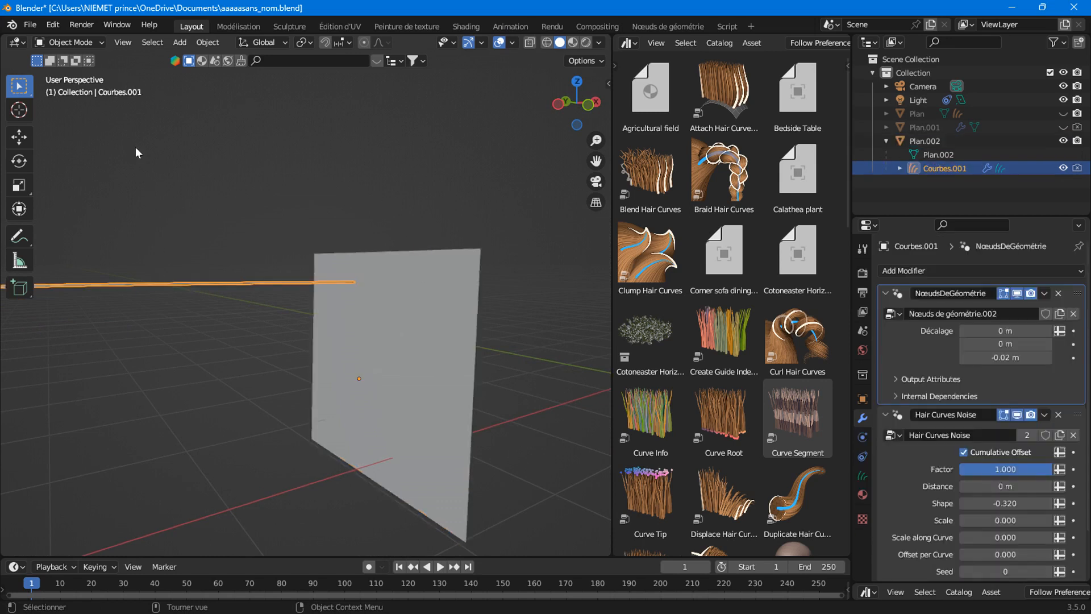
left_click(68, 42)
left_click(81, 98)
left_click(75, 43)
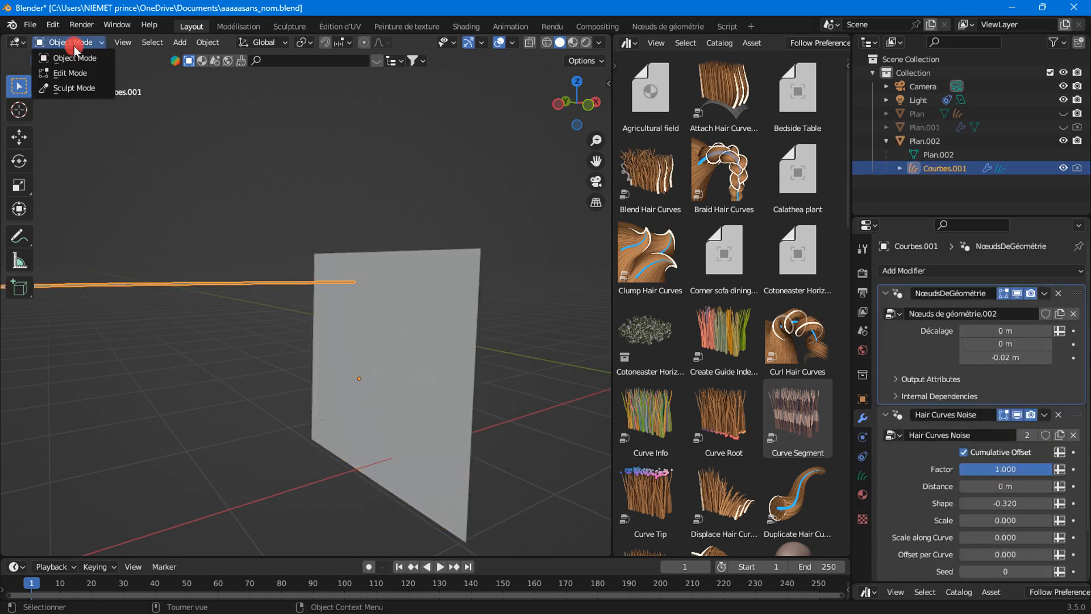
left_click(70, 89)
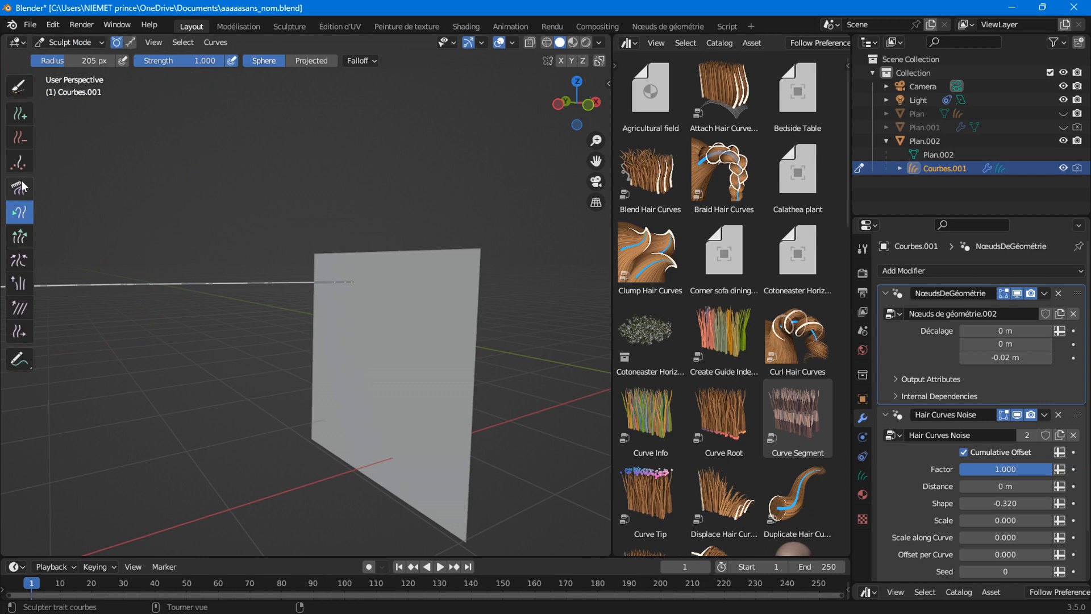
Set the Density brush to a 106 px radius and a 1.5 m minimum distance.
left_click(19, 163)
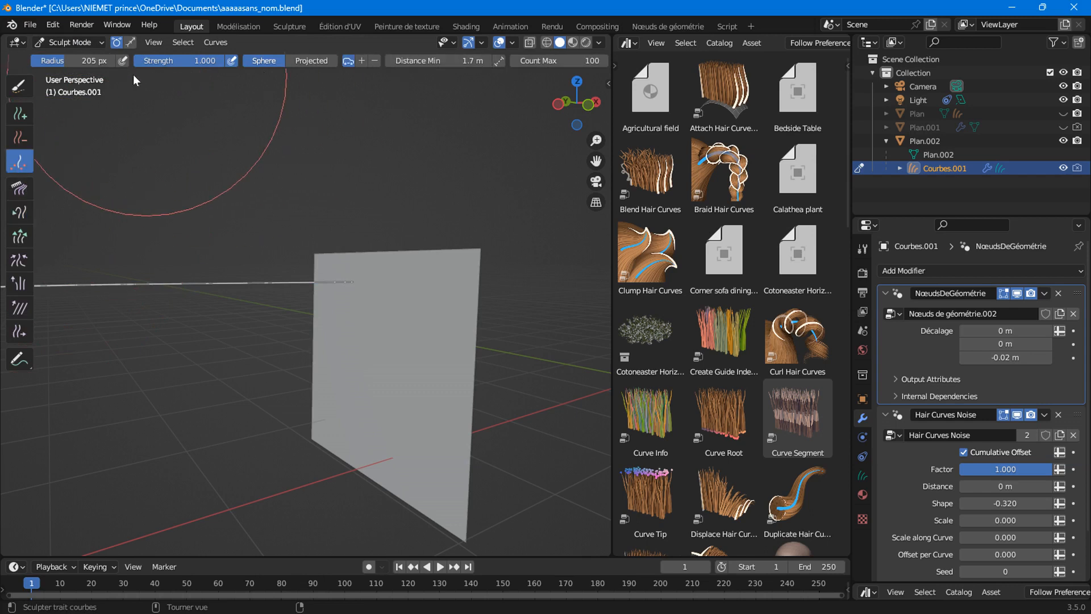
left_click_drag(64, 61, 48, 61)
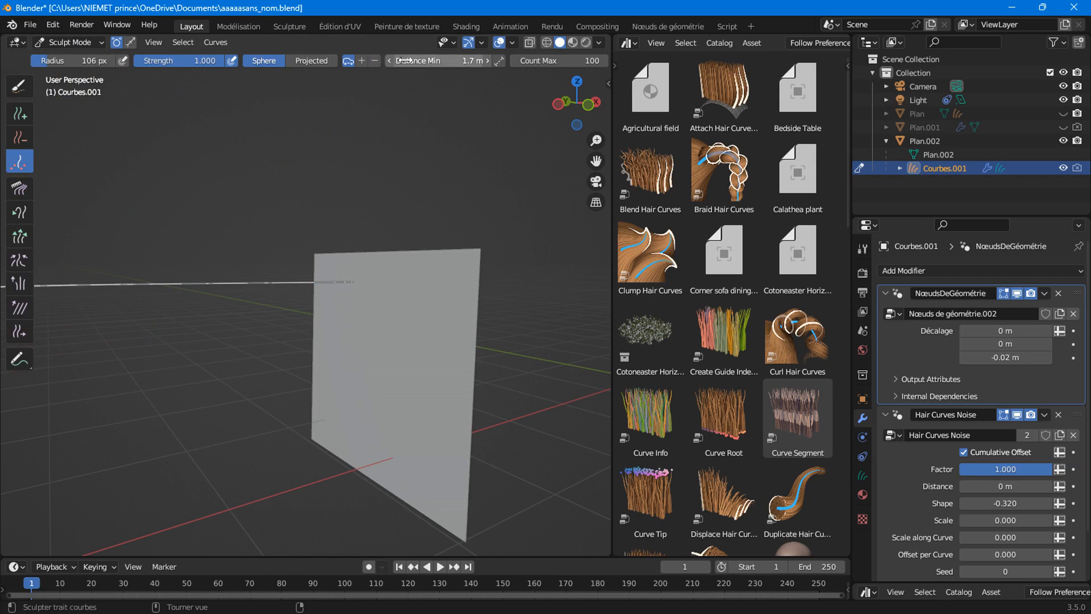
left_click_drag(462, 61, 459, 62)
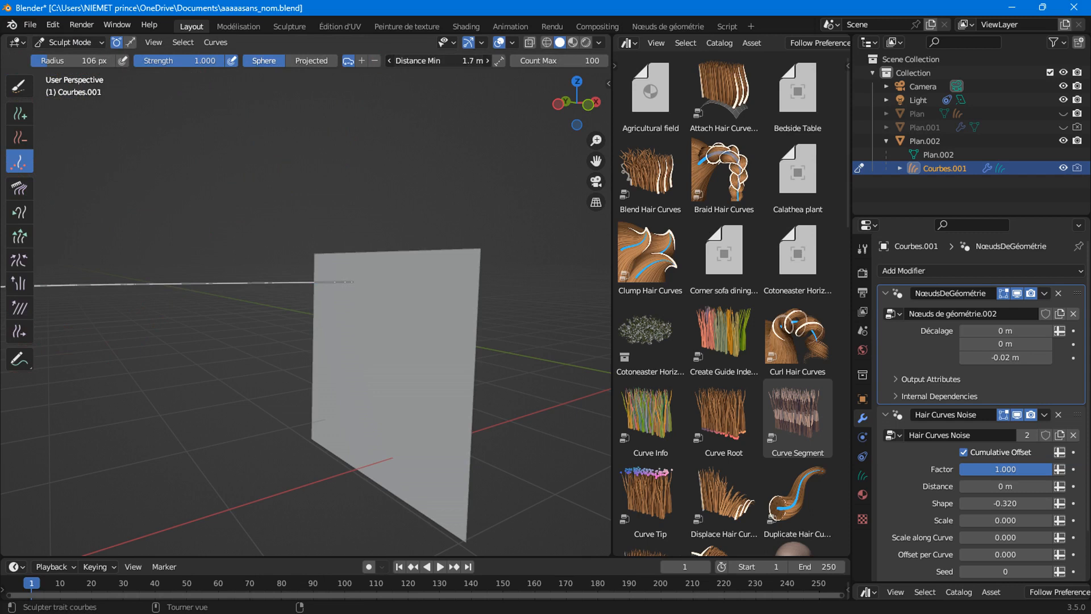
left_click(466, 60)
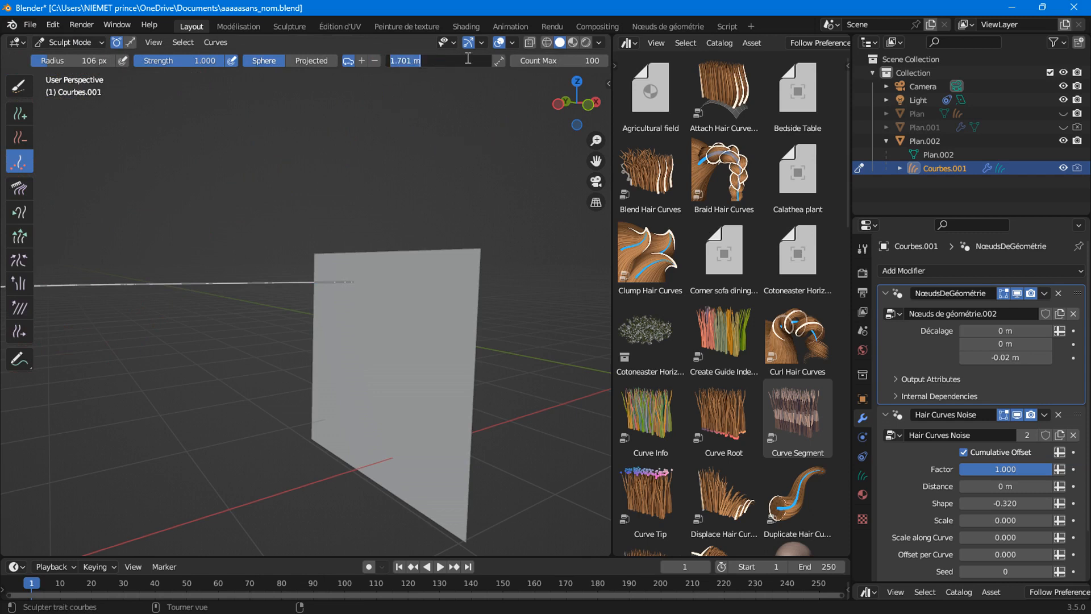
type("1.5")
key("Return")
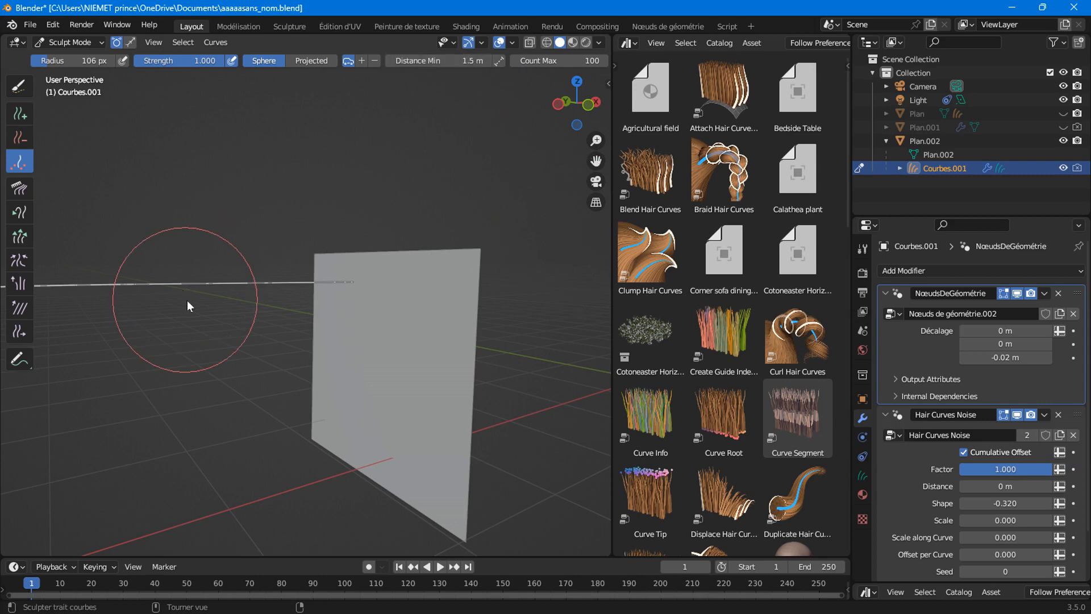
Pick the Add brush, test hair strokes near the plane's edge, and undo them.
middle_click_drag(377, 397, 319, 307)
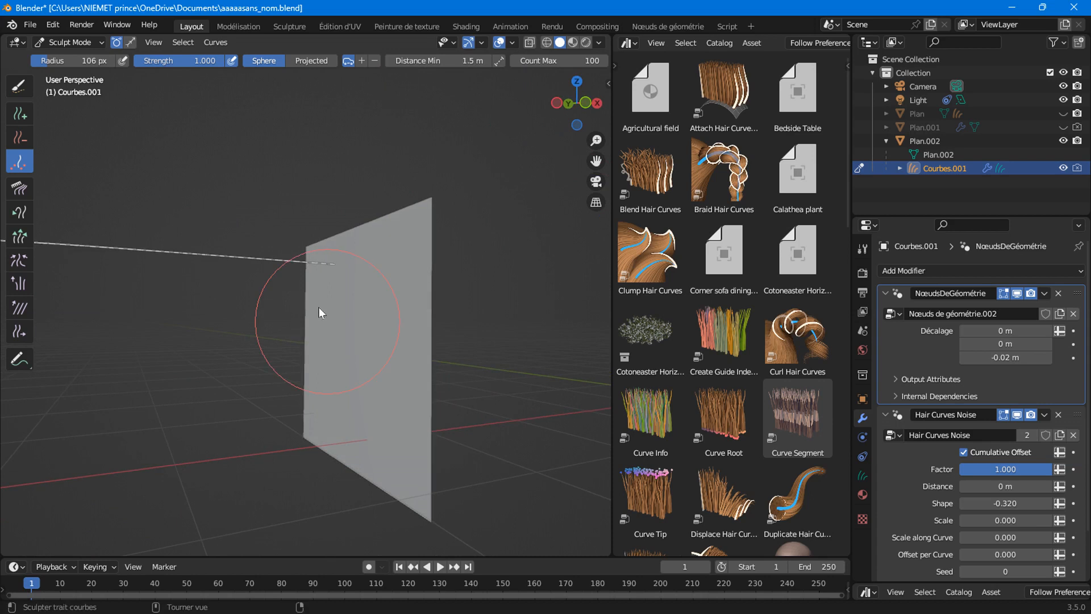
left_click(18, 115)
middle_click_drag(338, 344, 410, 346)
left_click_drag(351, 327, 343, 364)
mouse_move(410, 372)
middle_mouse_down()
mouse_move(361, 363)
mouse_move(373, 352)
mouse_move(399, 377)
mouse_move(493, 372)
mouse_move(361, 374)
mouse_move(372, 426)
mouse_move(377, 390)
middle_mouse_up()
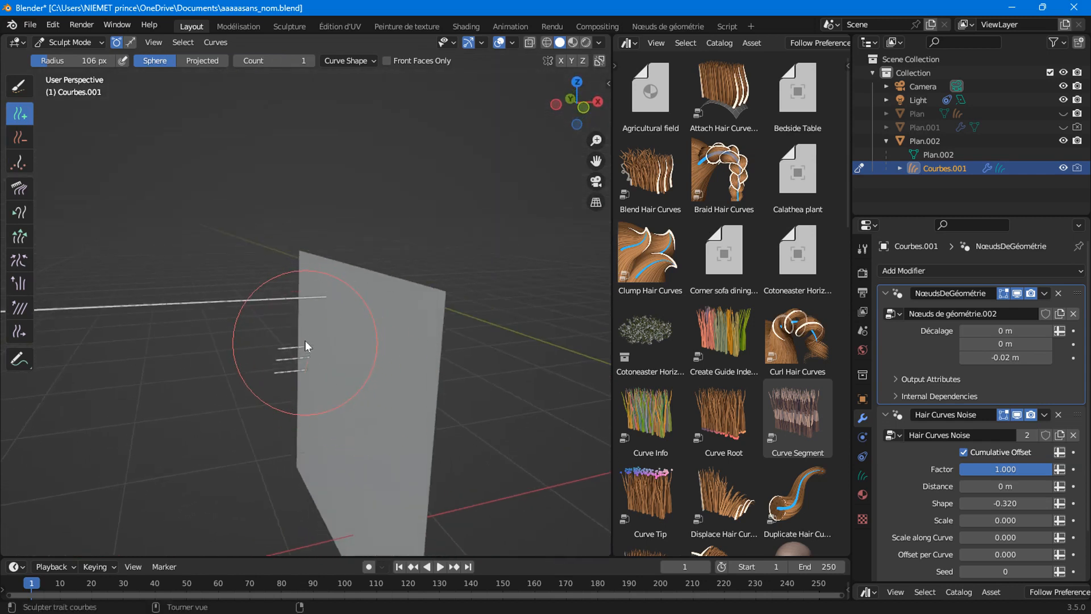
key("ctrl+z")
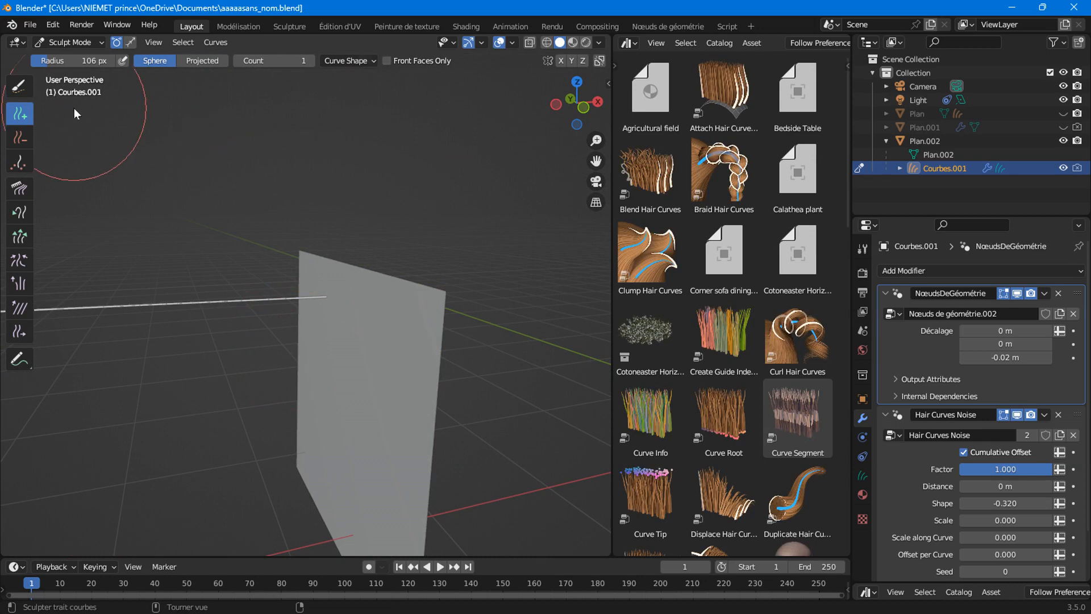
Shorten the new-curve Length, plant two hair curves on the plane, and raise noise Scale to 3.670.
left_click(339, 61)
left_click_drag(362, 131, 405, 147)
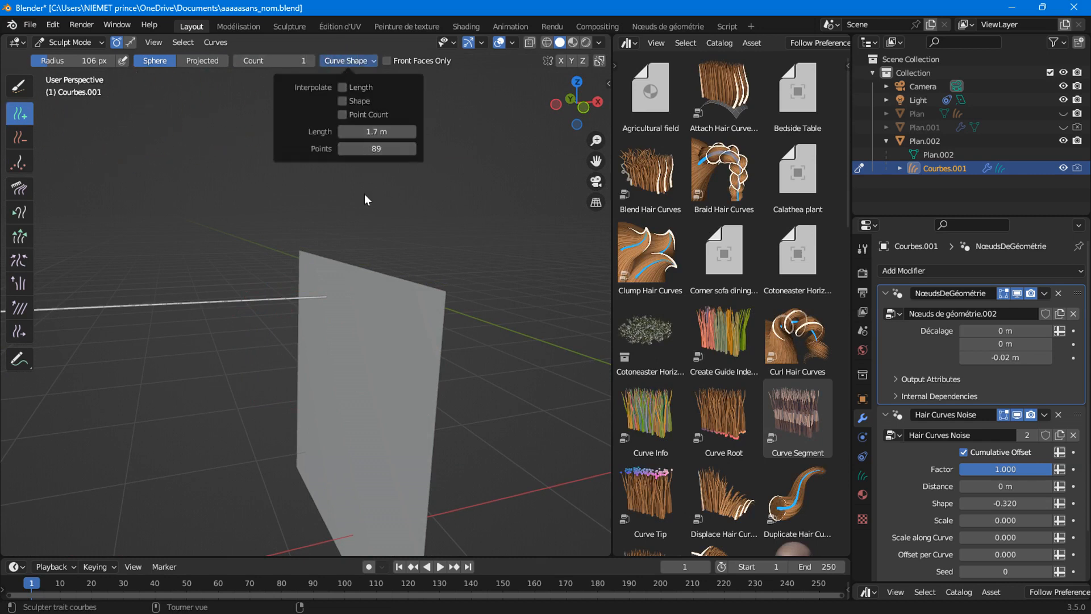
left_click(337, 384)
left_click(343, 447)
middle_click_drag(343, 446, 363, 435)
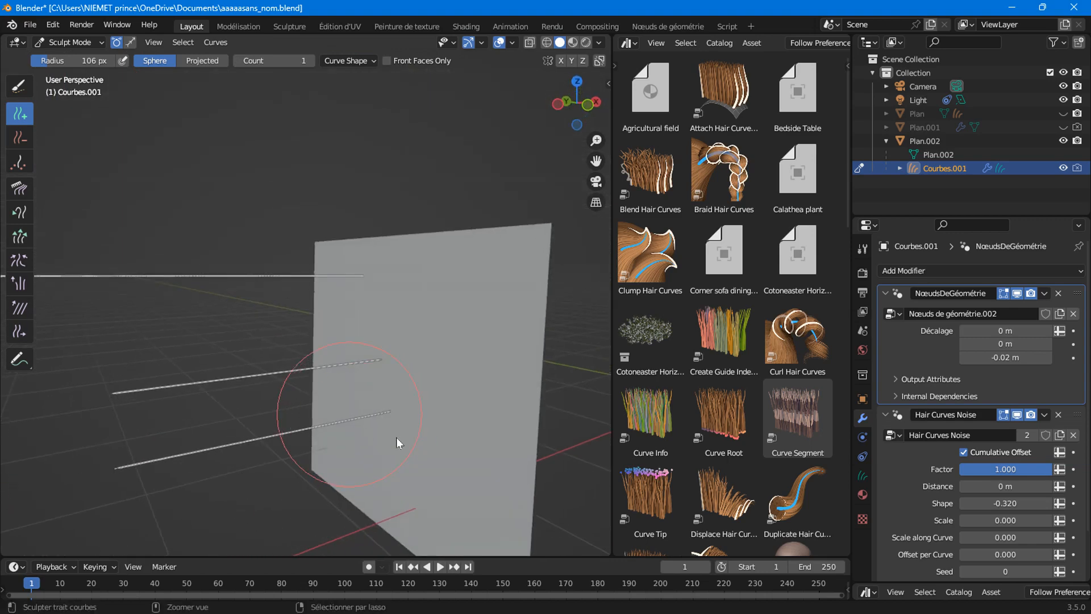
scroll(1018, 519, "down", 2)
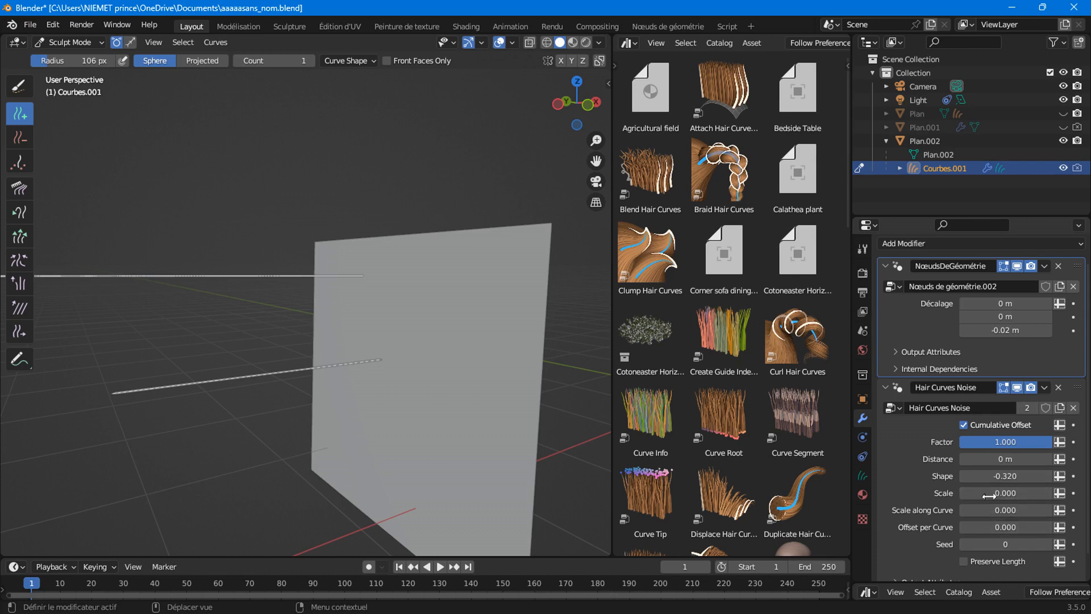
left_click_drag(1006, 493, 1045, 493)
Adjust the hair noise Distance, settling it at 0.11 m.
scroll(297, 404, "down", 3)
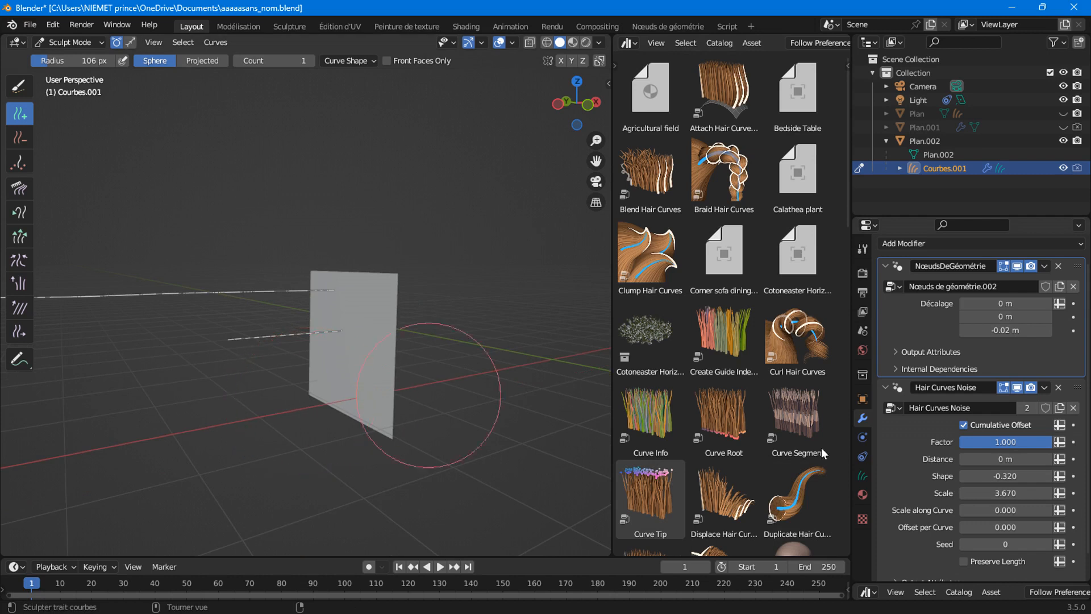
mouse_move(1006, 459)
left_mouse_down()
mouse_move(1025, 459)
mouse_move(1016, 458)
left_mouse_up()
mouse_move(336, 371)
middle_mouse_down()
mouse_move(328, 401)
mouse_move(372, 357)
middle_mouse_up()
Add six more hair curves on the plane with the Add brush, checking the curls from the side.
scroll(373, 358, "up", 4)
left_click(399, 399)
left_click(475, 327)
left_click(479, 408)
scroll(374, 391, "down", 5)
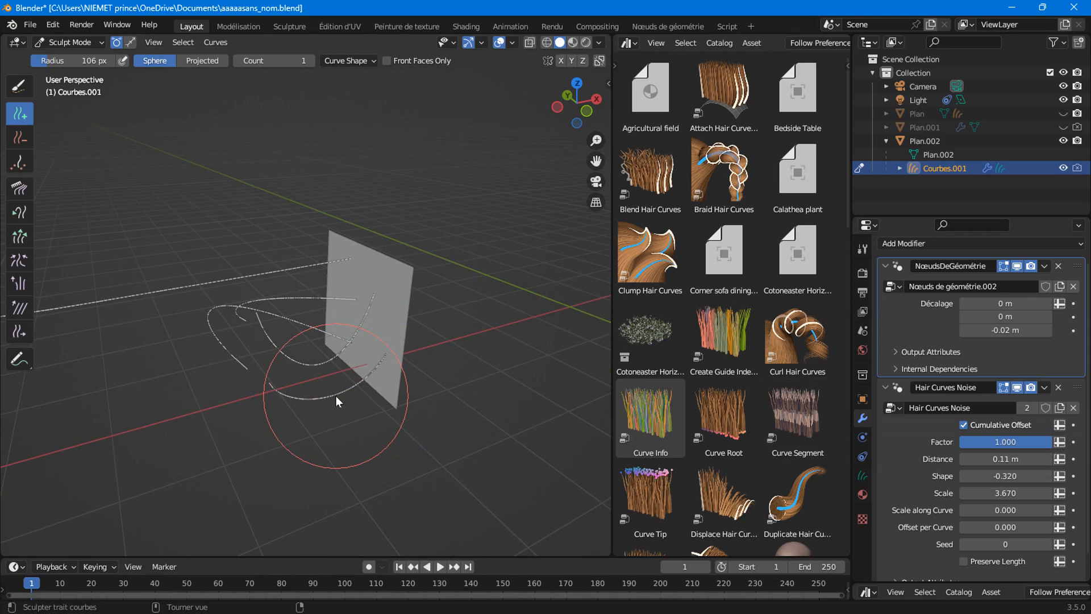
middle_click_drag(324, 377, 257, 329)
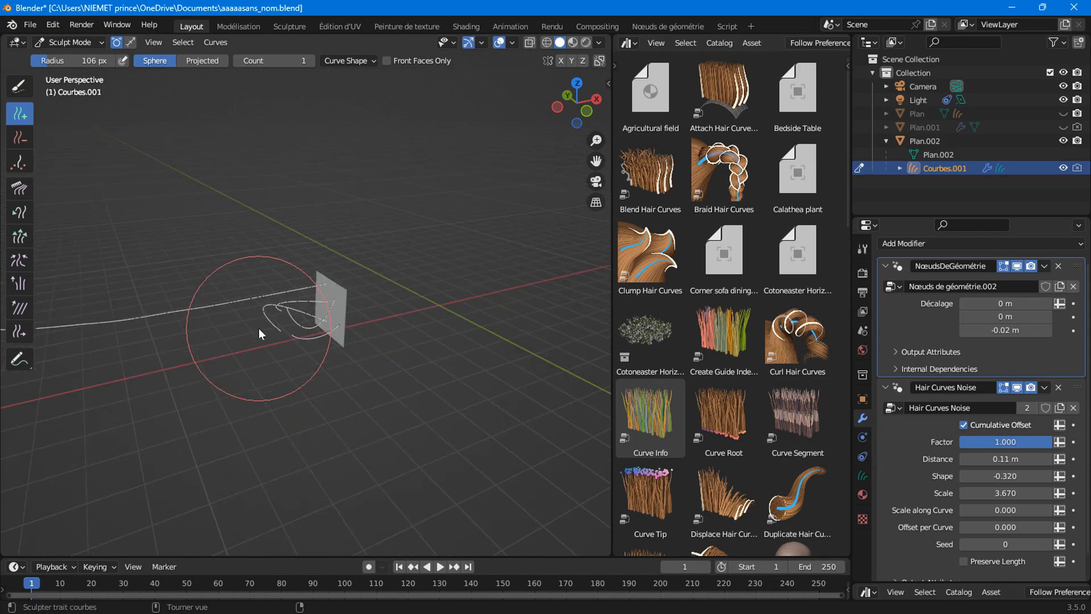
scroll(258, 329, "up", 2)
scroll(258, 328, "down", 3)
scroll(258, 329, "up", 6)
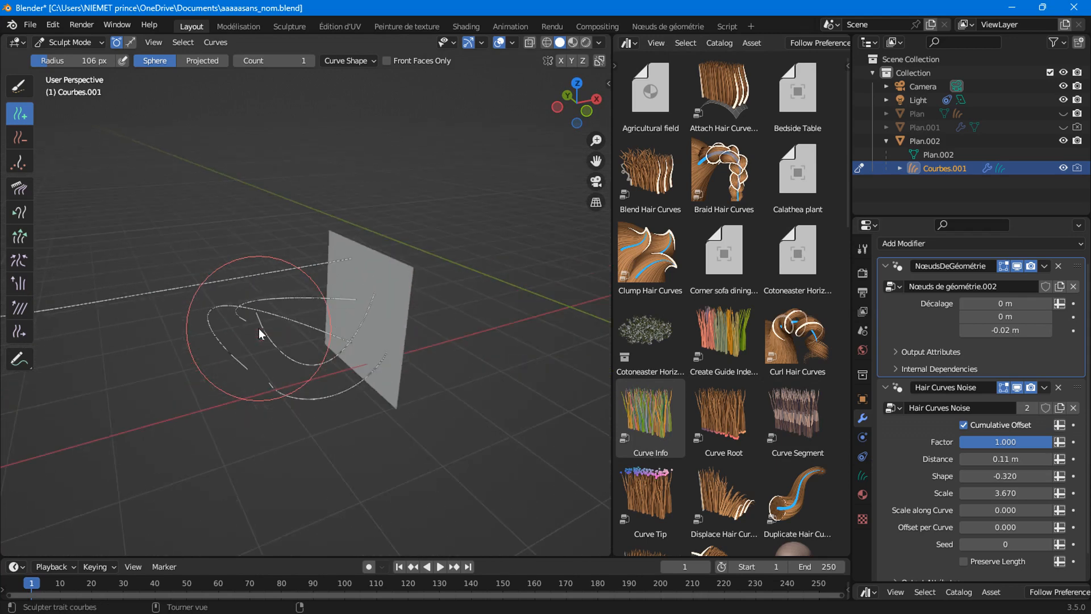
left_click(402, 215)
left_click(408, 160)
left_click(482, 203)
scroll(372, 245, "down", 6)
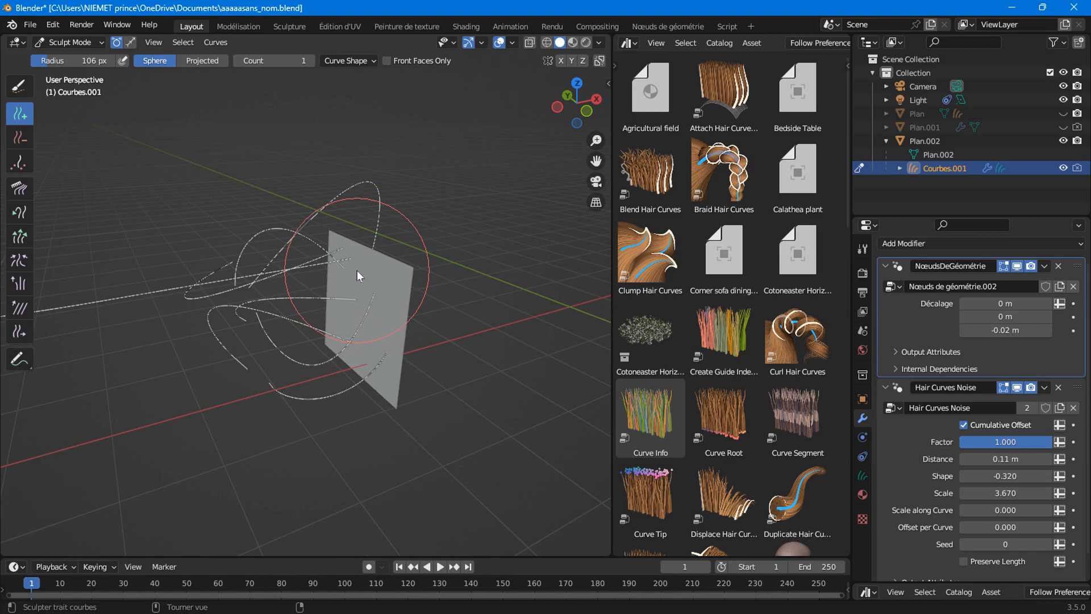
Undo the last three hair strokes with Ctrl+Z.
key("ctrl+z")
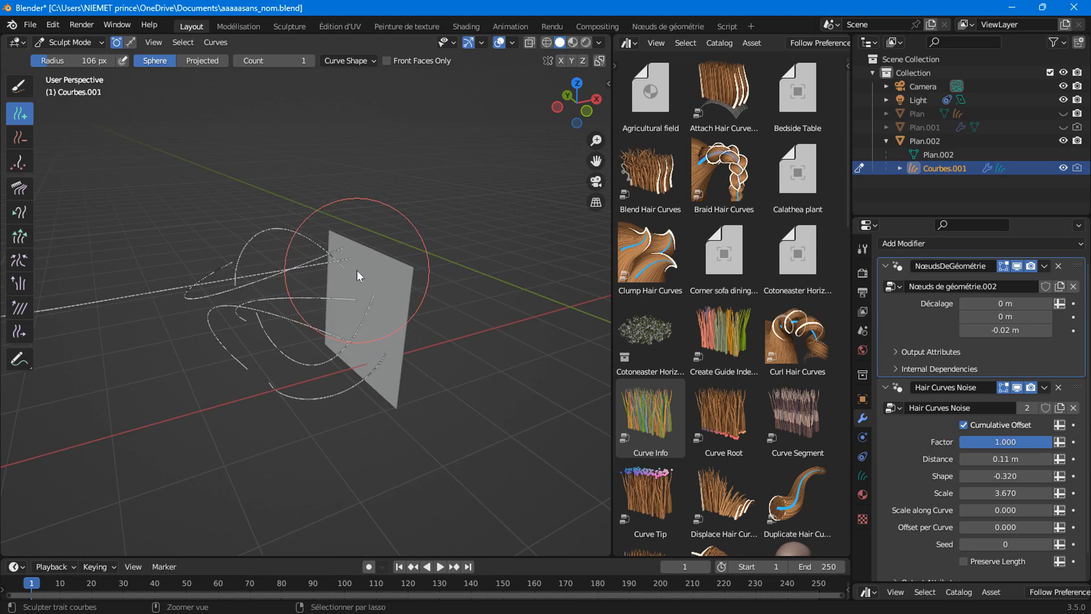
key("ctrl+z")
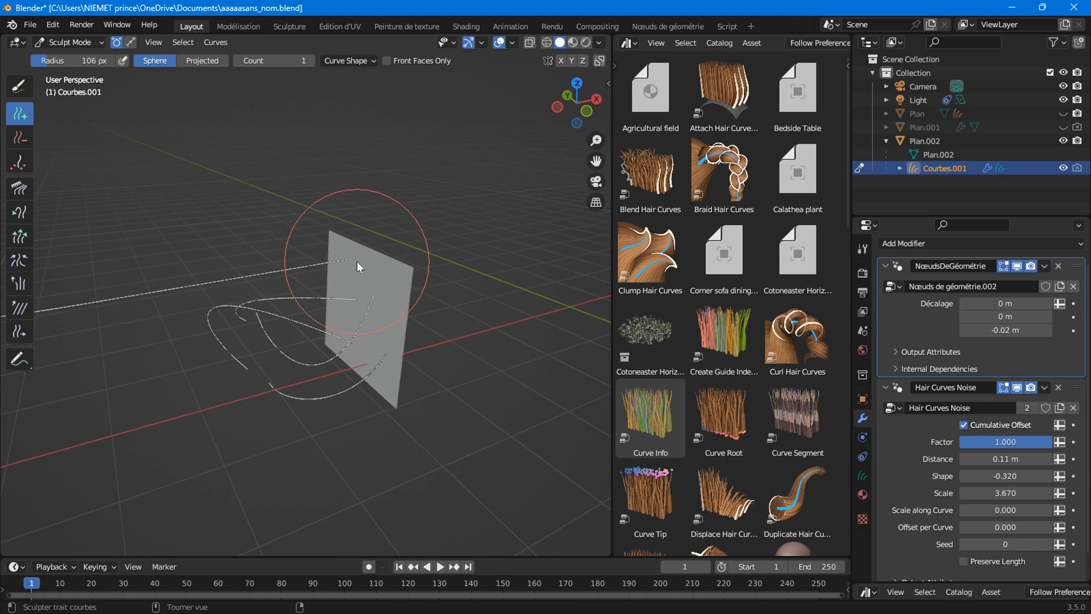
key("ctrl+z")
key("ctrl+z")
key("ctrl+z")
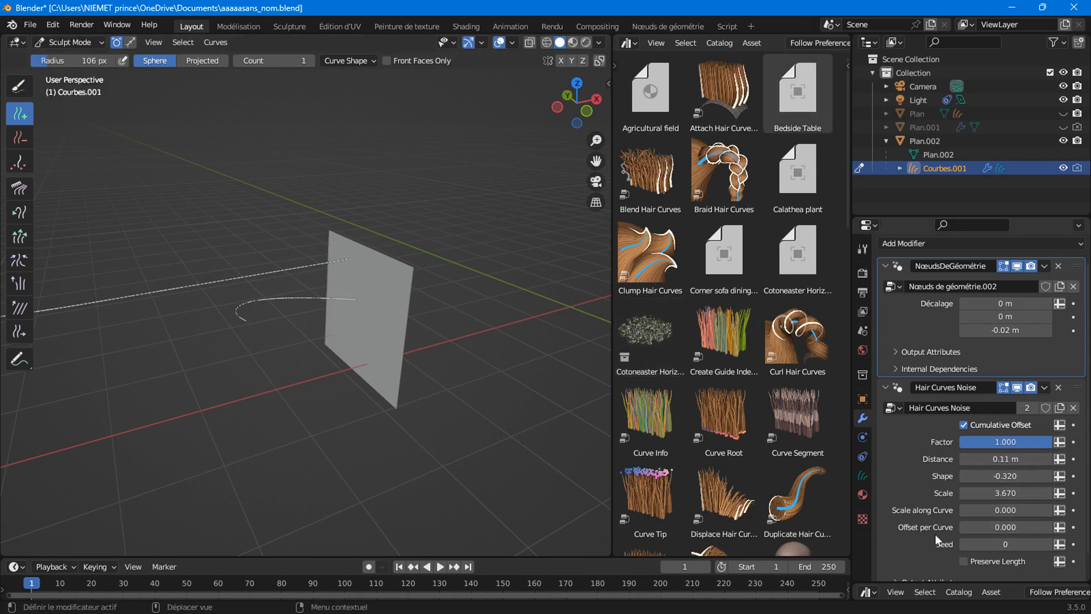
Set the noise Offset per Curve to 5.120 and Scale to 0.
left_click_drag(977, 526, 1073, 527)
left_click(1001, 493)
type("0")
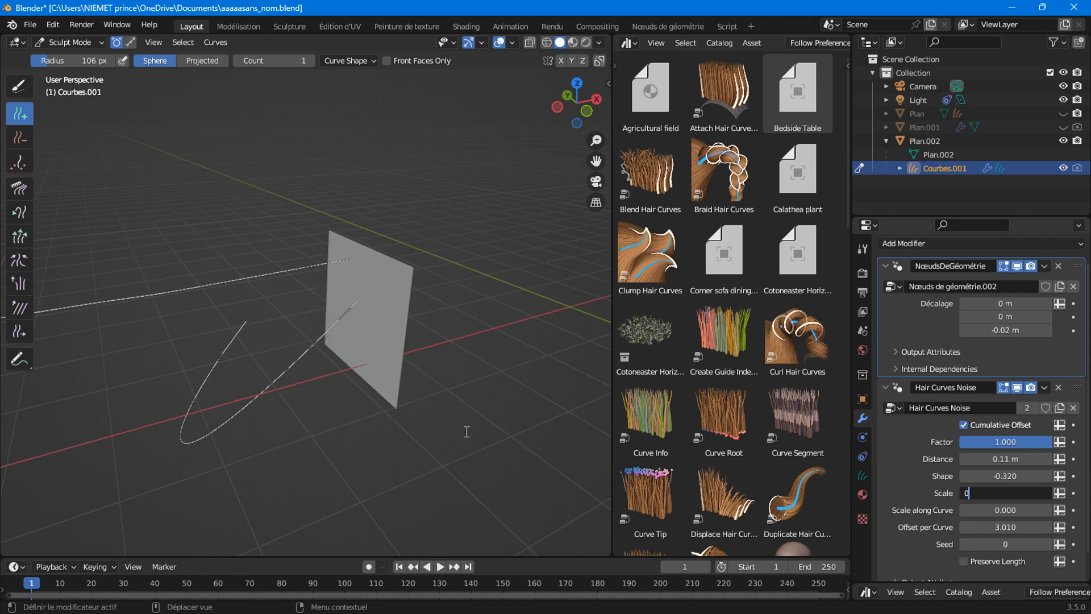
key("Return")
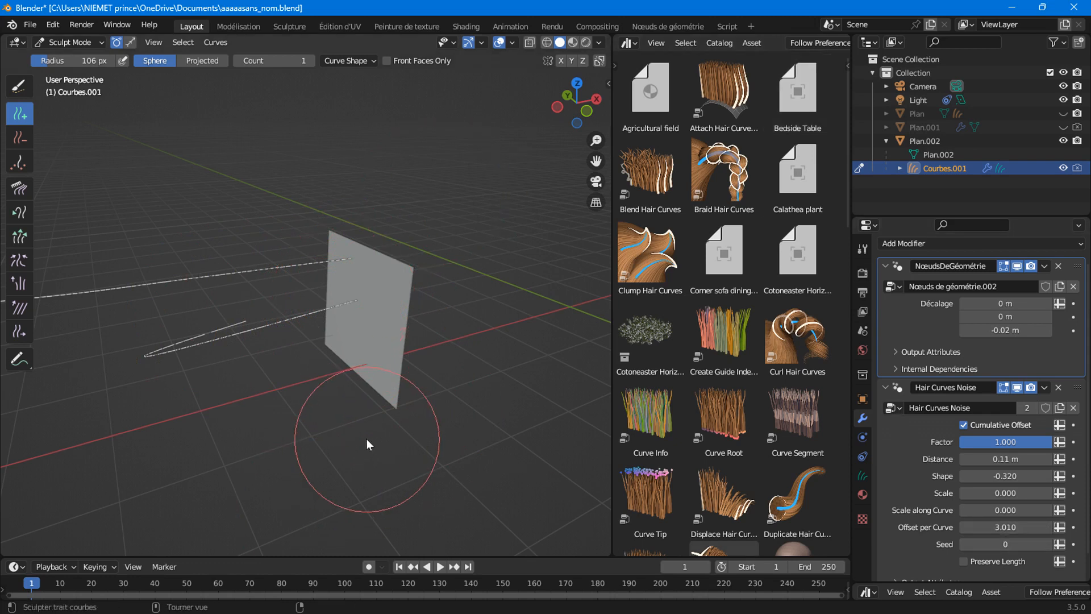
Add four arched hair curves rooted on the plane.
middle_click_drag(367, 439, 384, 349)
left_click(380, 273)
left_click(359, 346)
left_click(394, 326)
left_click(399, 370)
Raise Offset per Curve to about 5, add one more curve, then return to Object Mode.
left_click_drag(989, 519, 1031, 519)
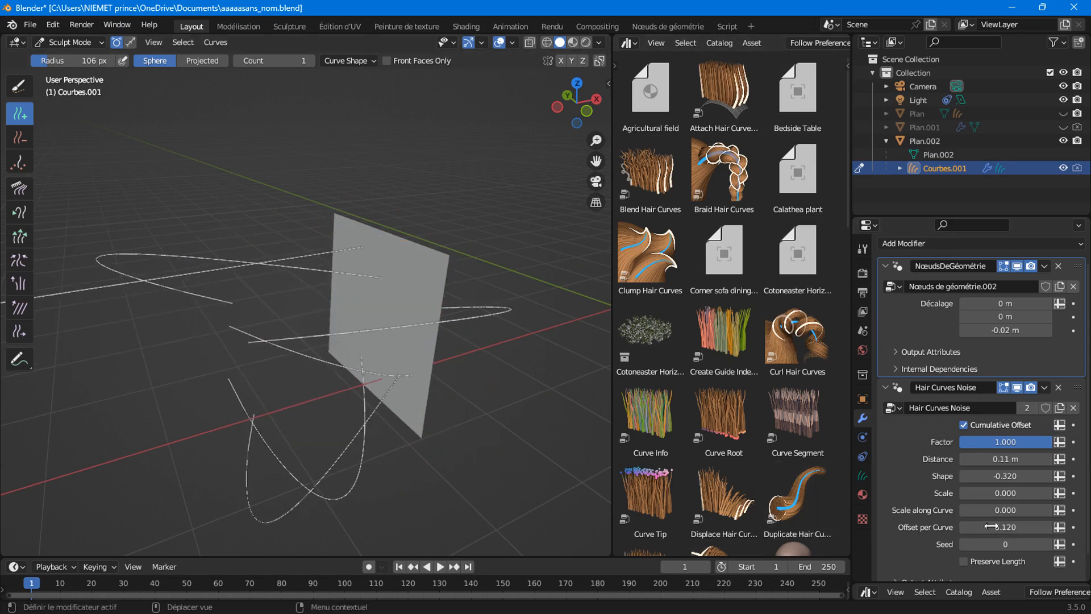
left_click(342, 302)
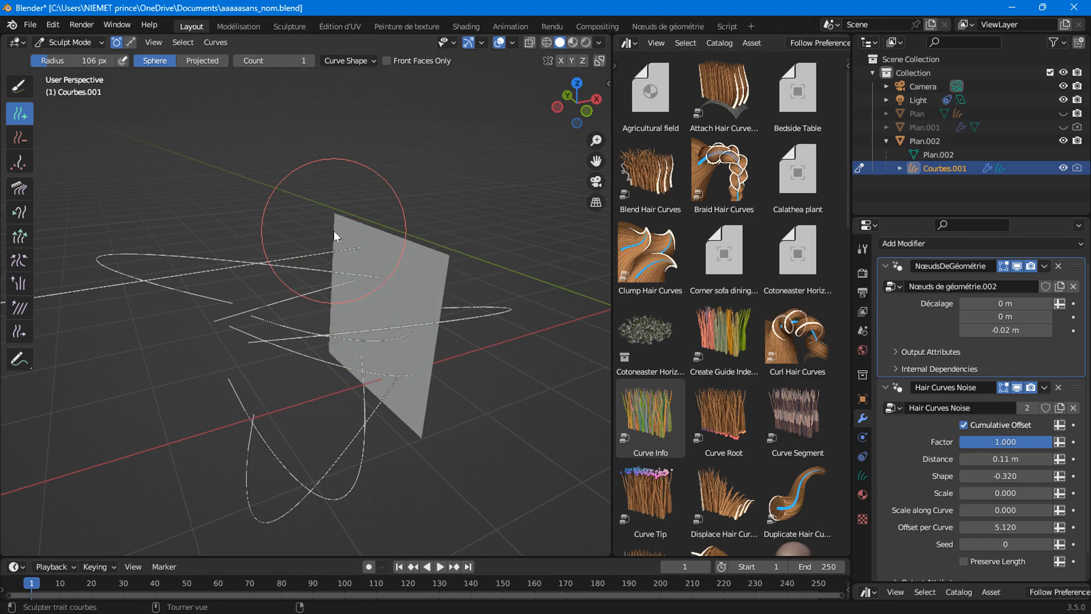
mouse_move(374, 313)
middle_mouse_down()
mouse_move(346, 291)
mouse_move(353, 333)
mouse_move(285, 308)
middle_mouse_up()
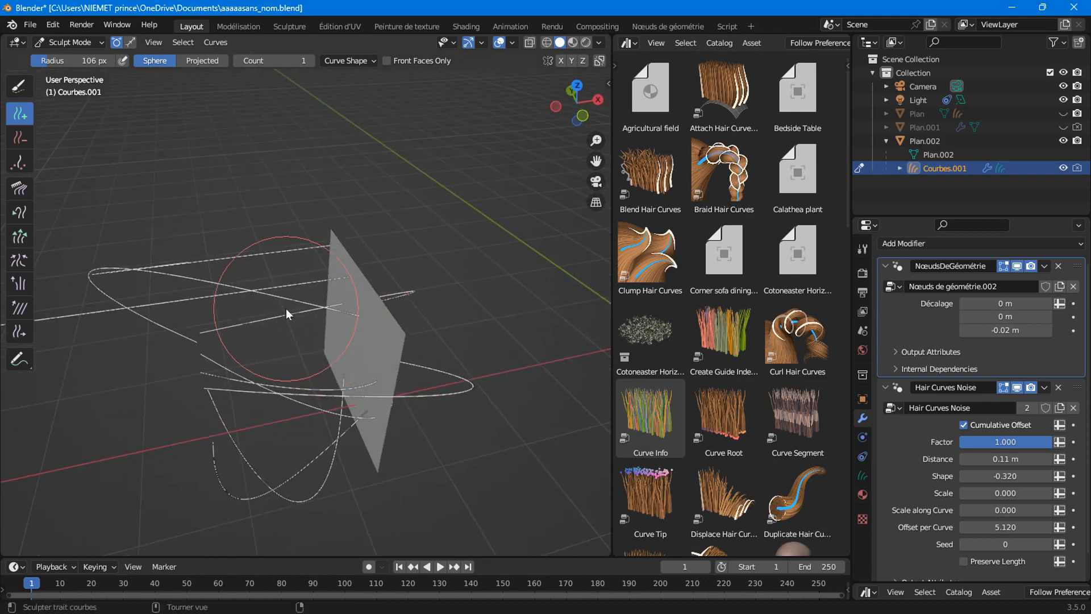
mouse_move(137, 272)
middle_mouse_down()
mouse_move(254, 265)
mouse_move(384, 306)
middle_mouse_up()
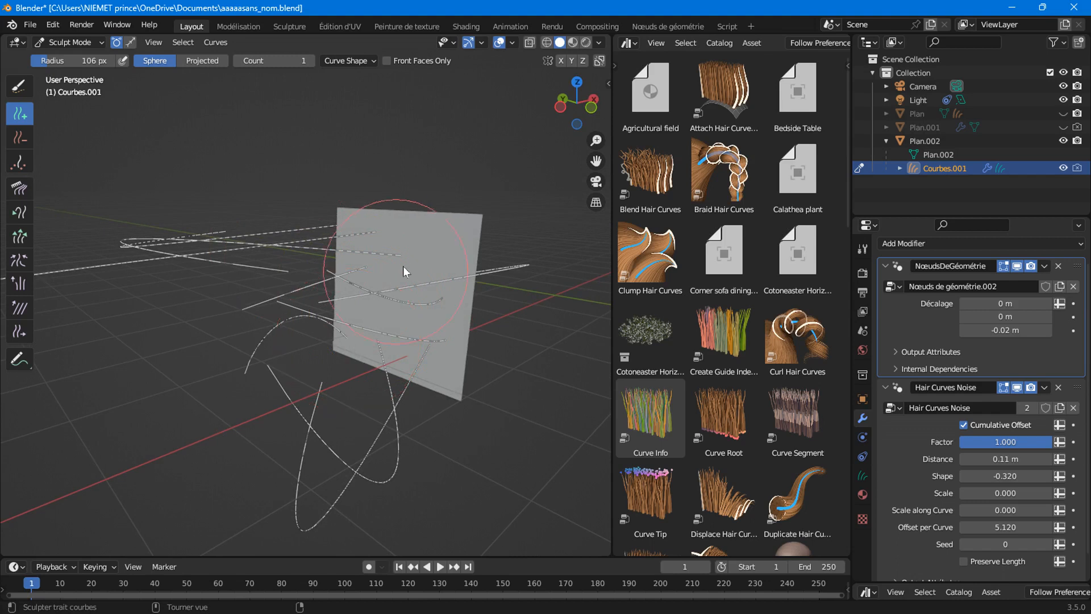
mouse_move(440, 357)
middle_mouse_down()
mouse_move(417, 394)
mouse_move(315, 370)
middle_mouse_up()
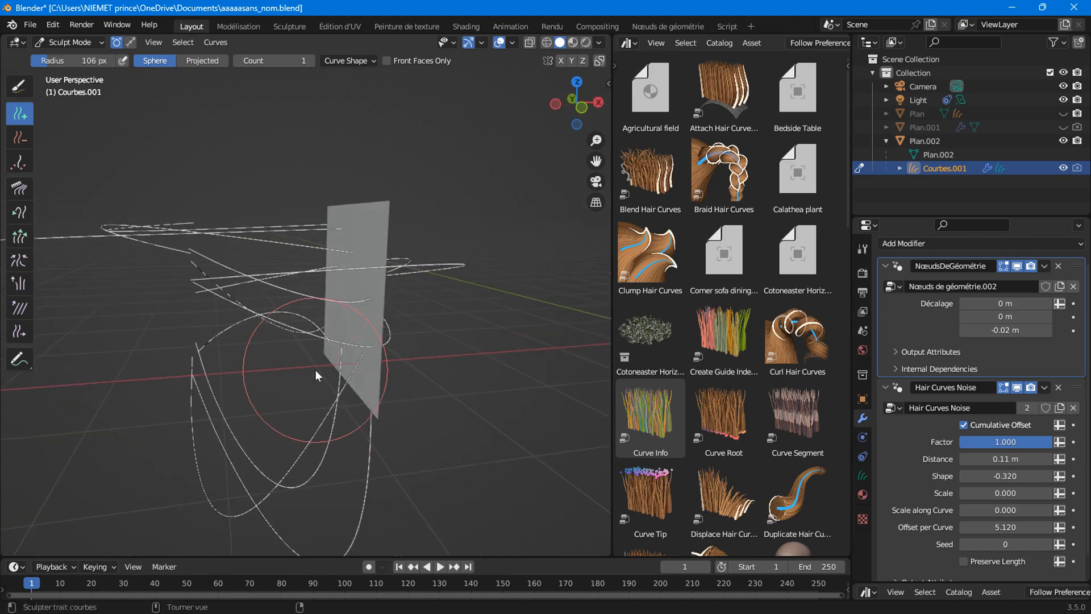
left_click(67, 42)
left_click(60, 49)
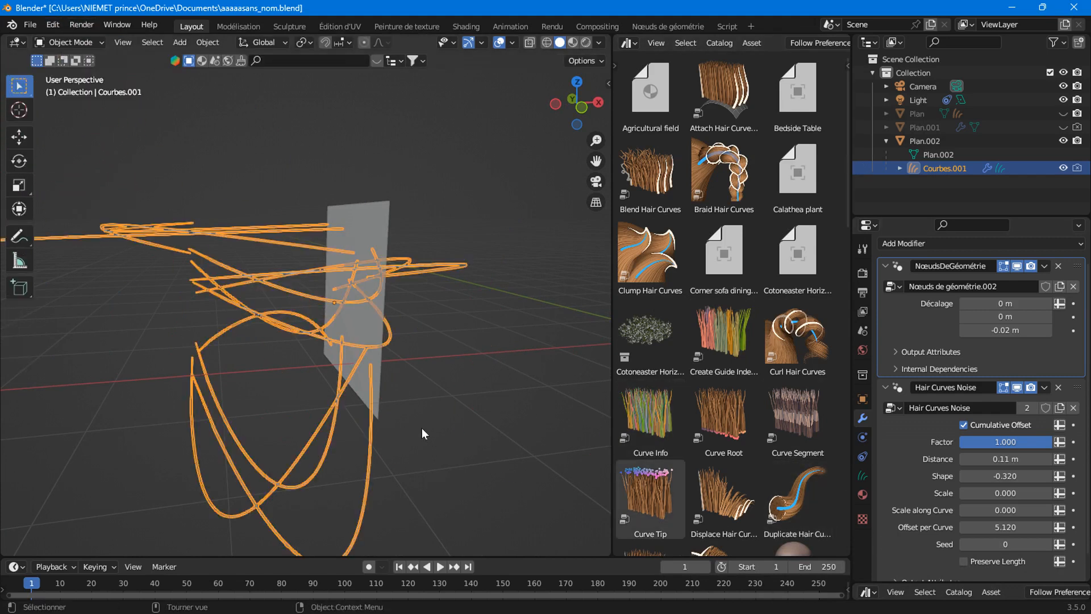
Drag the Hair Curves Noise Seed up to 90.
scroll(1000, 466, "down", 1)
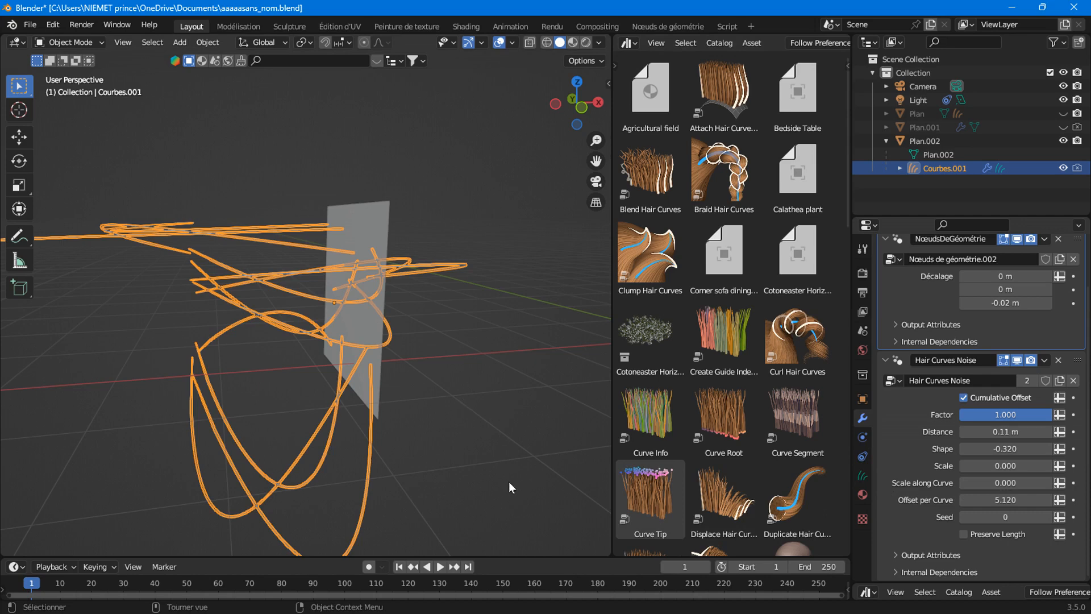
left_click_drag(1003, 517, 1074, 517)
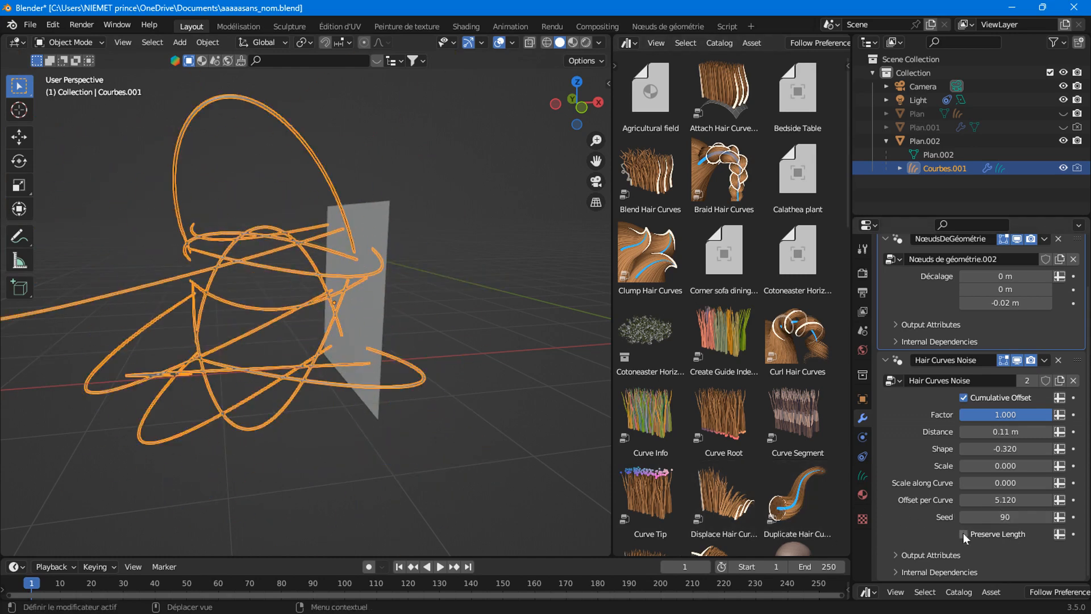
scroll(220, 411, "down", 3)
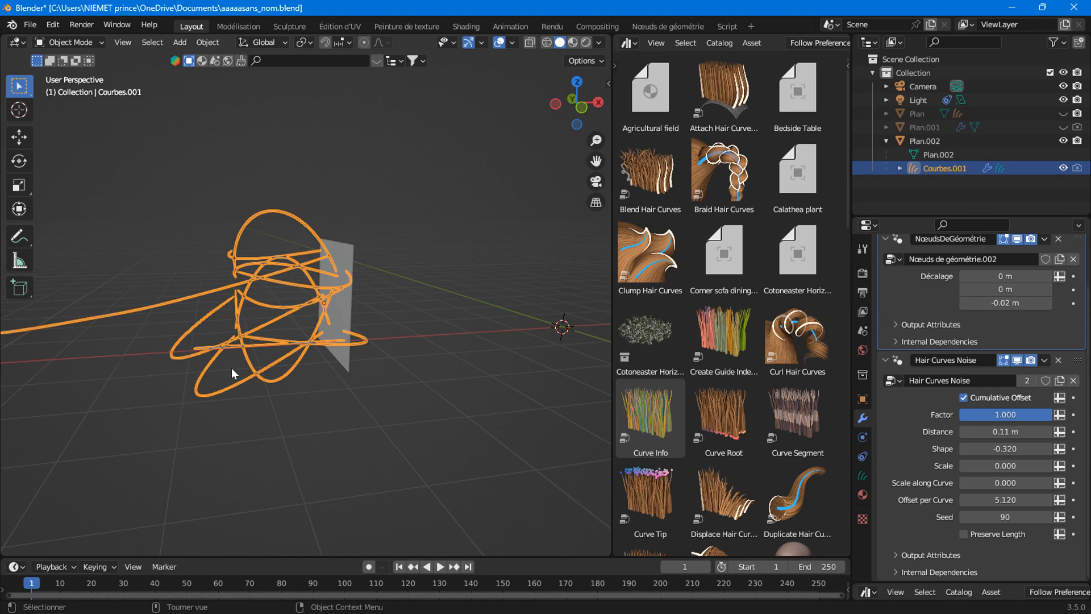
Toggle the noise modifier's viewport display repeatedly to compare curls, leaving it on.
left_click(1018, 360)
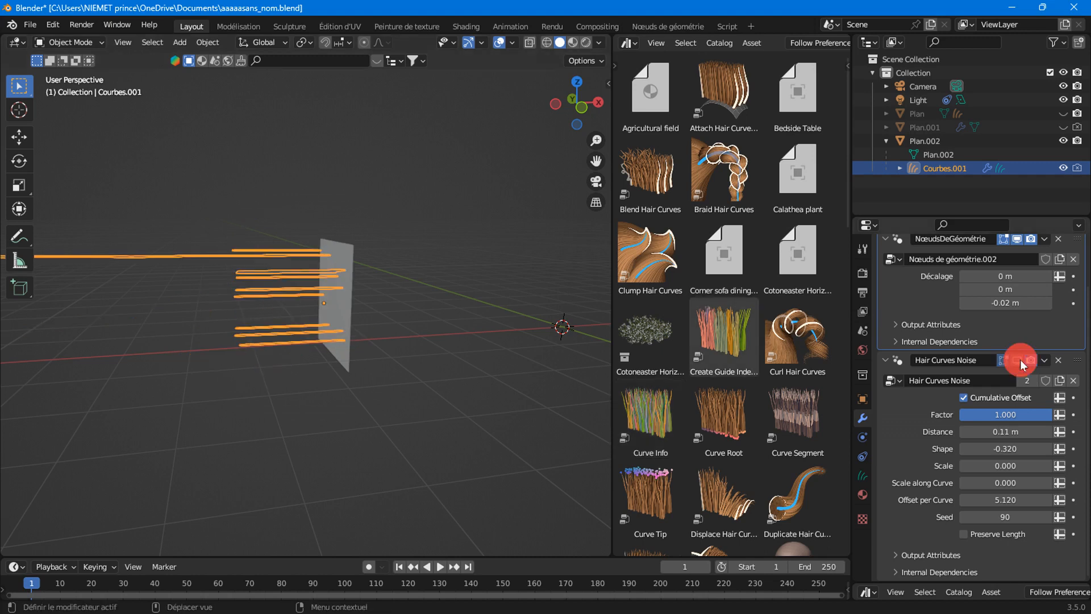
double_click(1018, 360)
left_click(1018, 359)
left_click(1018, 359)
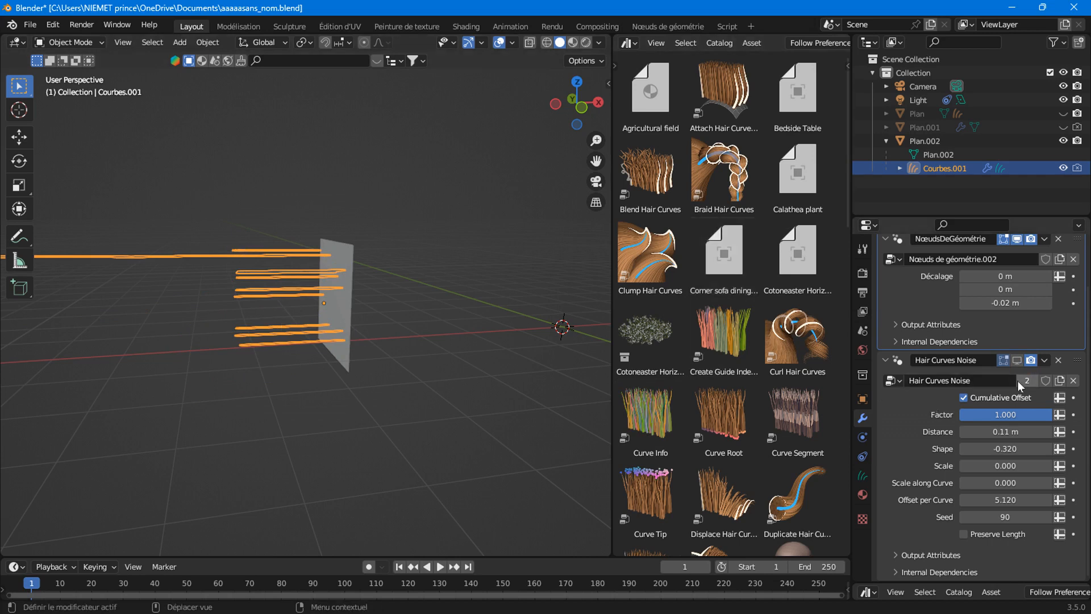
left_click(1017, 360)
left_click(1017, 360)
scroll(370, 322, "down", 5)
middle_click_drag(241, 343, 218, 280)
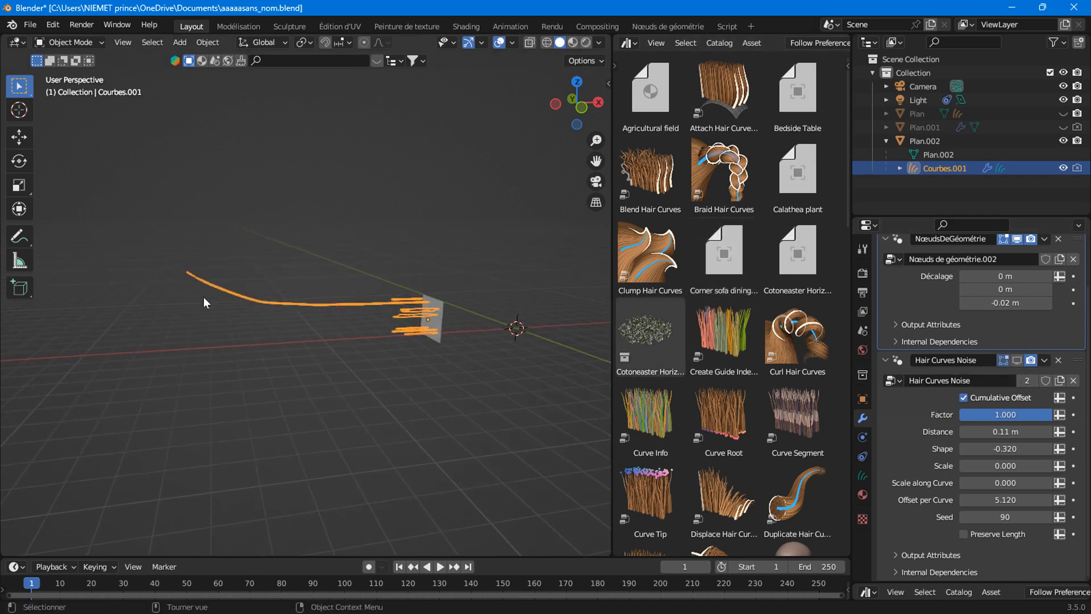
left_click(1016, 360)
left_click(1017, 360)
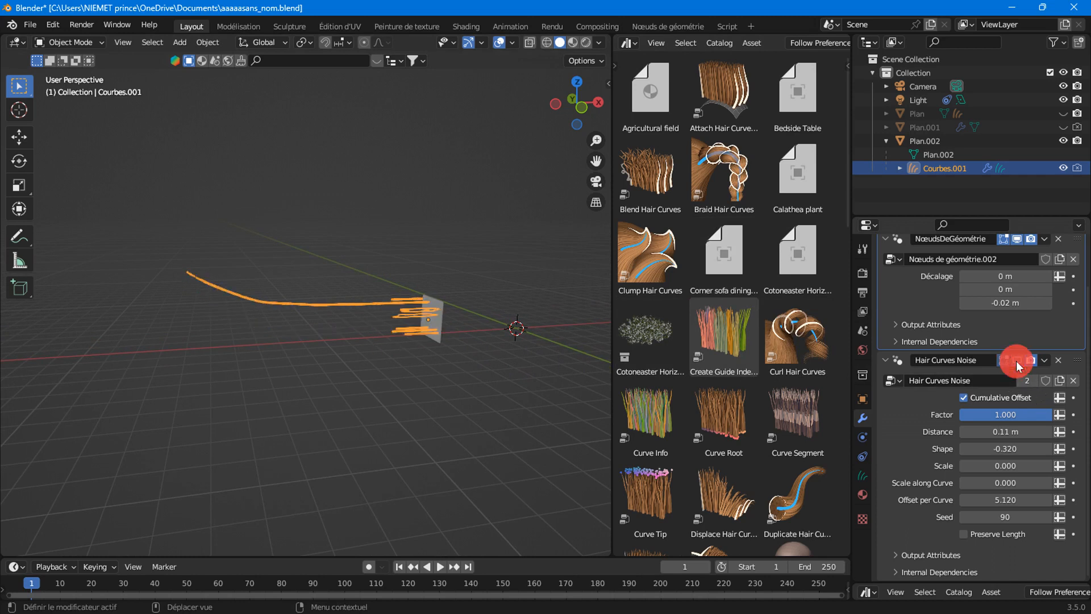
left_click(1017, 360)
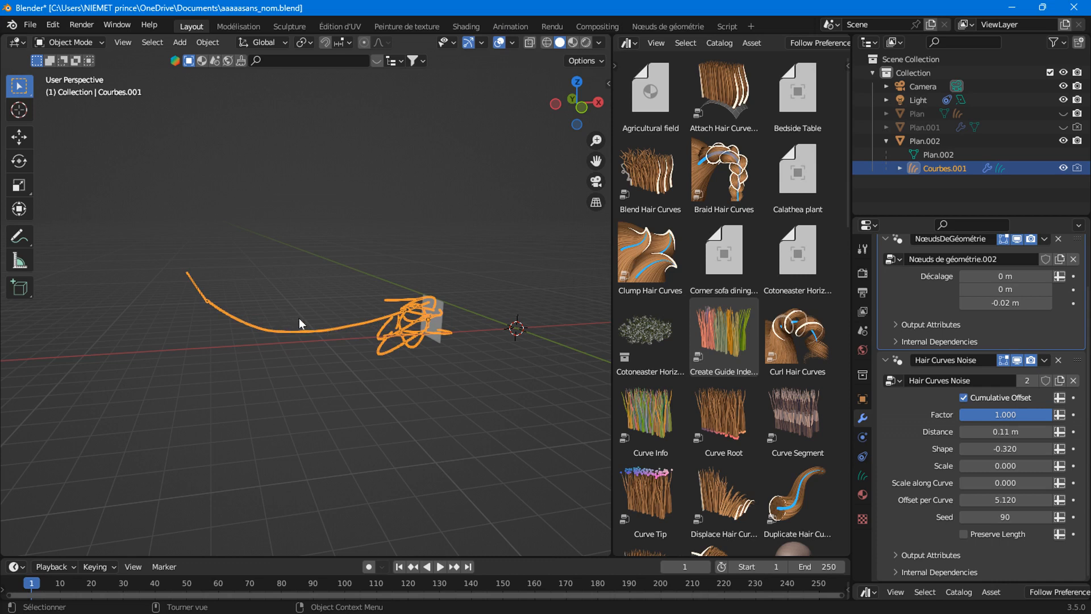
left_click(1016, 361)
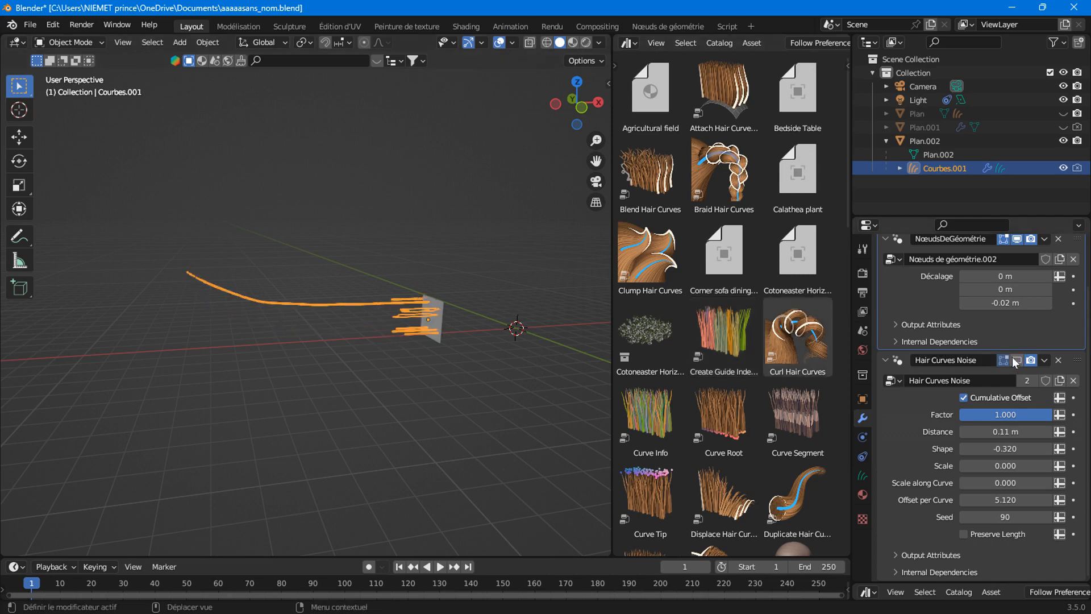
left_click(1012, 358)
left_click(1010, 356)
left_click(1017, 358)
left_click(1017, 360)
left_click(1017, 362)
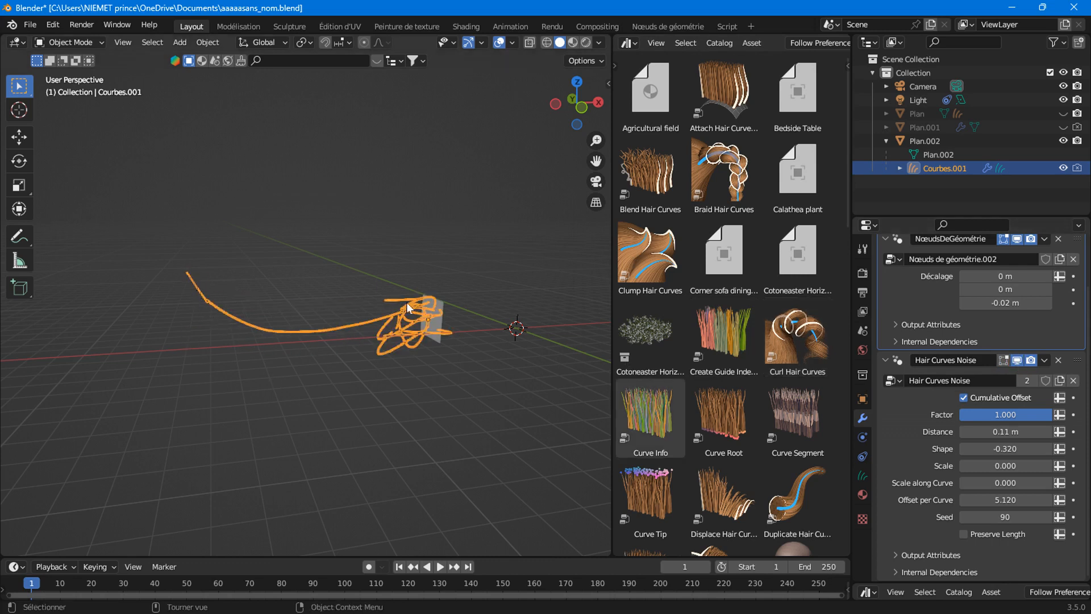
Enable Preserve Length on the hair noise and compare the result with noise on and off.
left_click(963, 534)
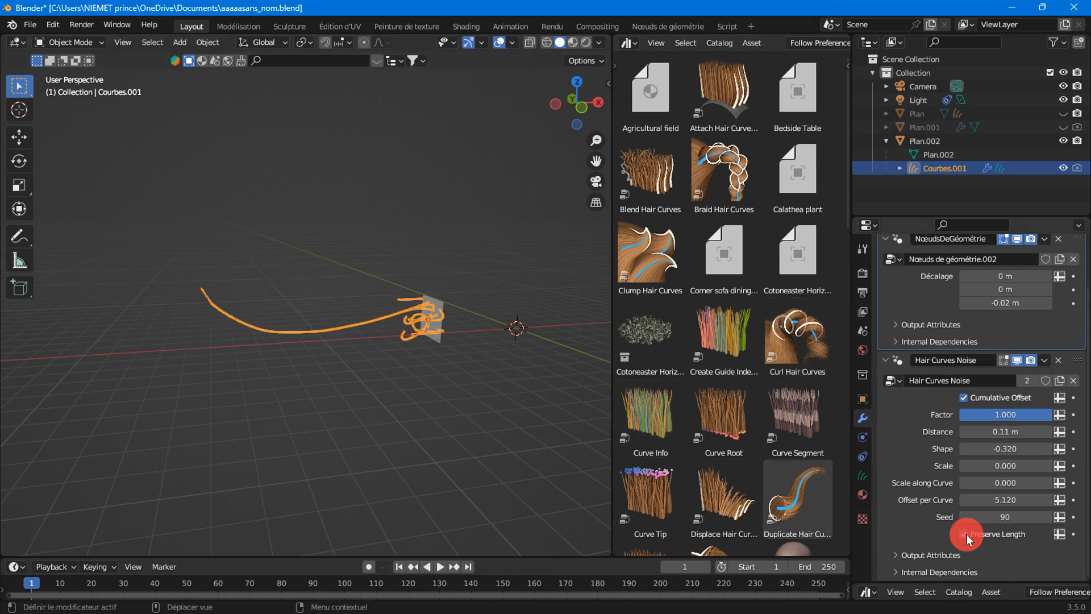
left_click(1014, 363)
left_click(1015, 362)
left_click(1016, 362)
left_click(1016, 363)
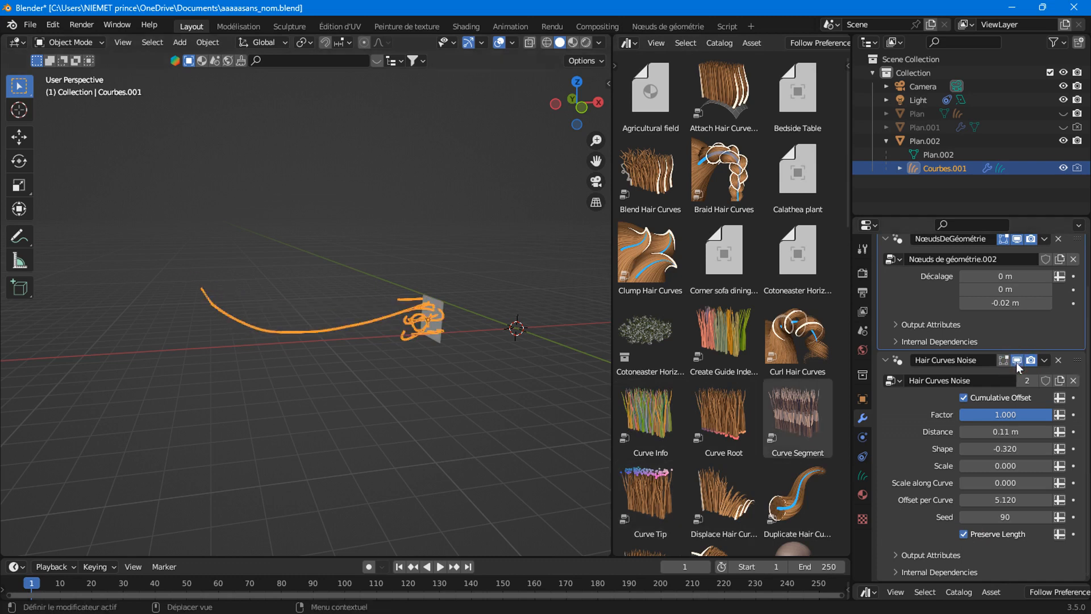
scroll(295, 390, "up", 3)
scroll(296, 390, "down", 1)
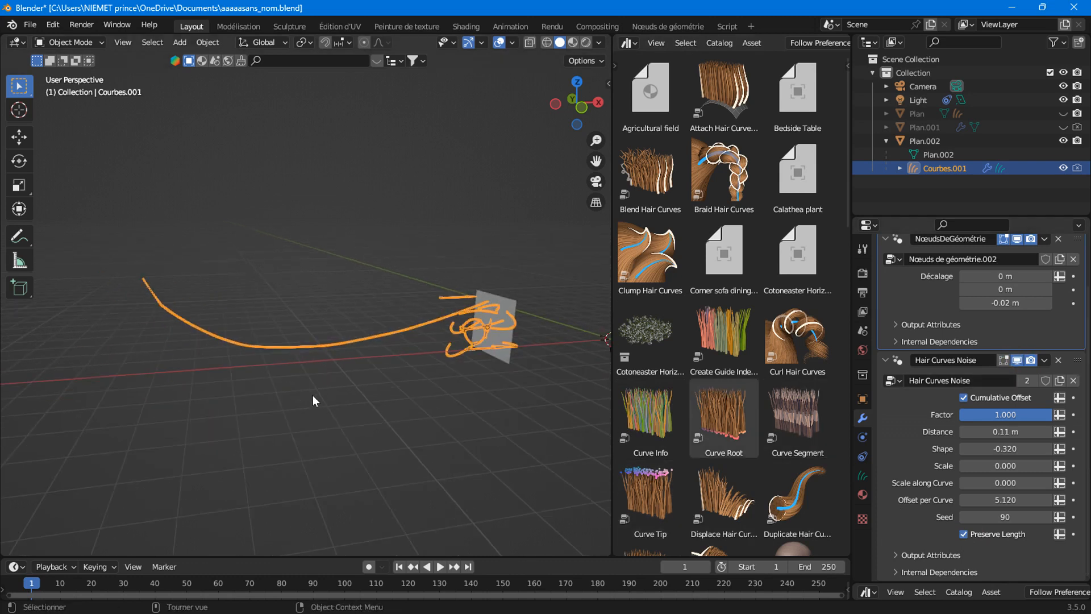